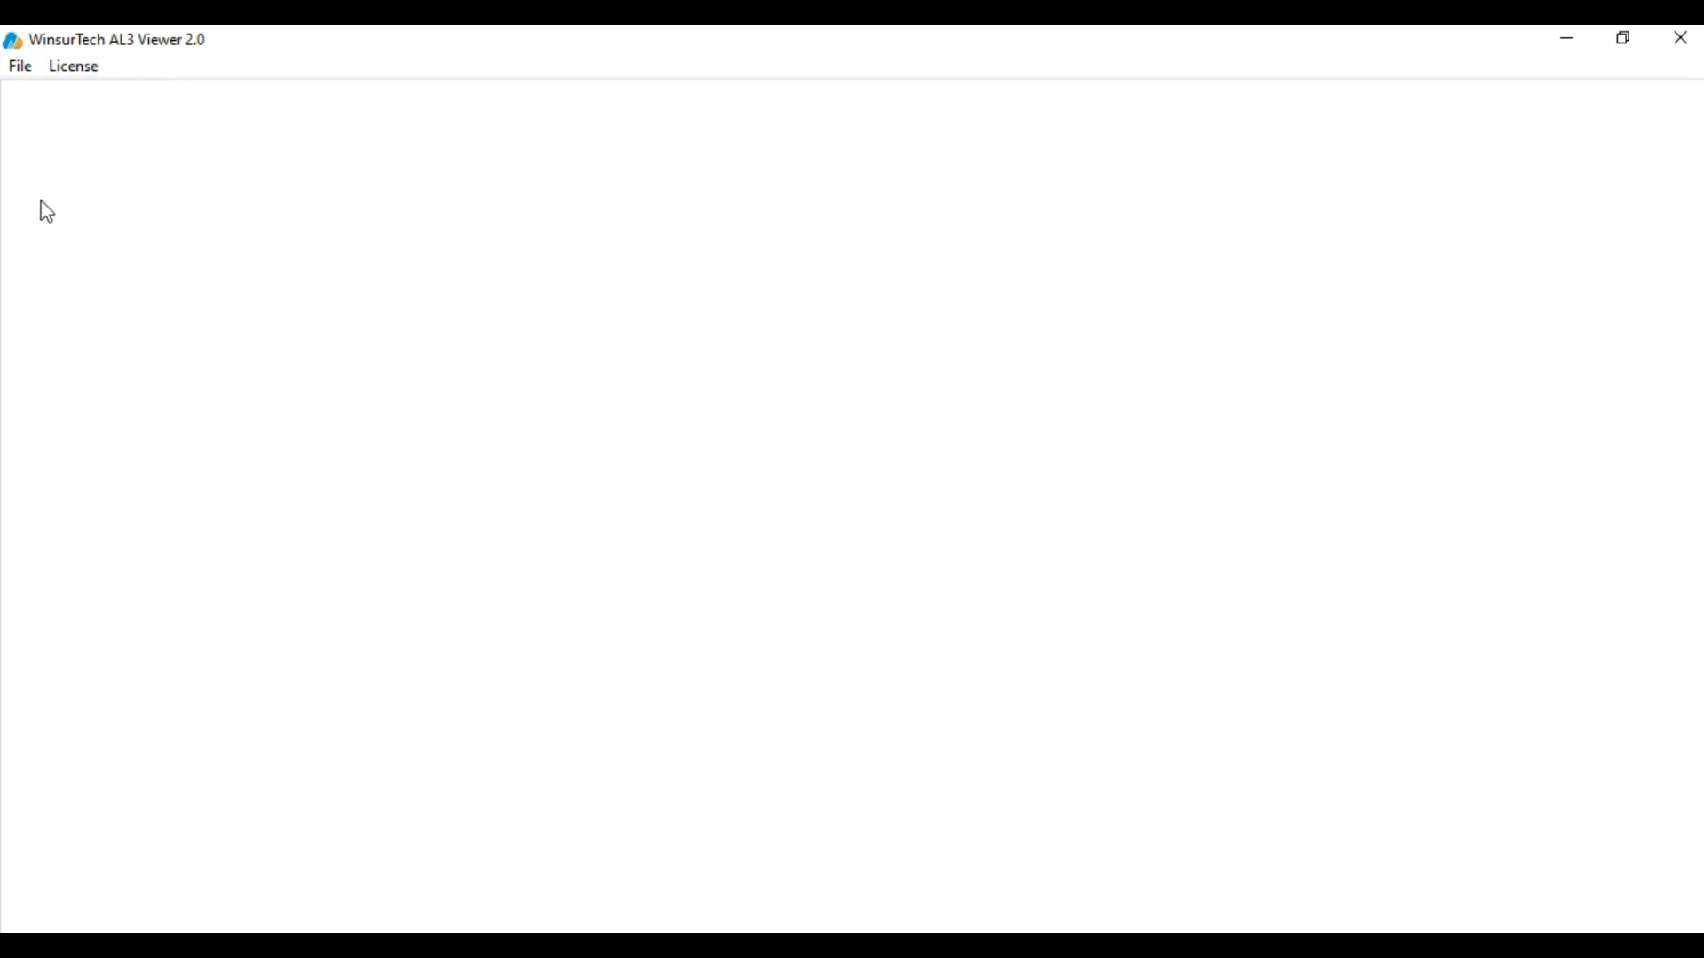
Open AUTOP.al3 from the Downloads folder through File > Open
click(20, 69)
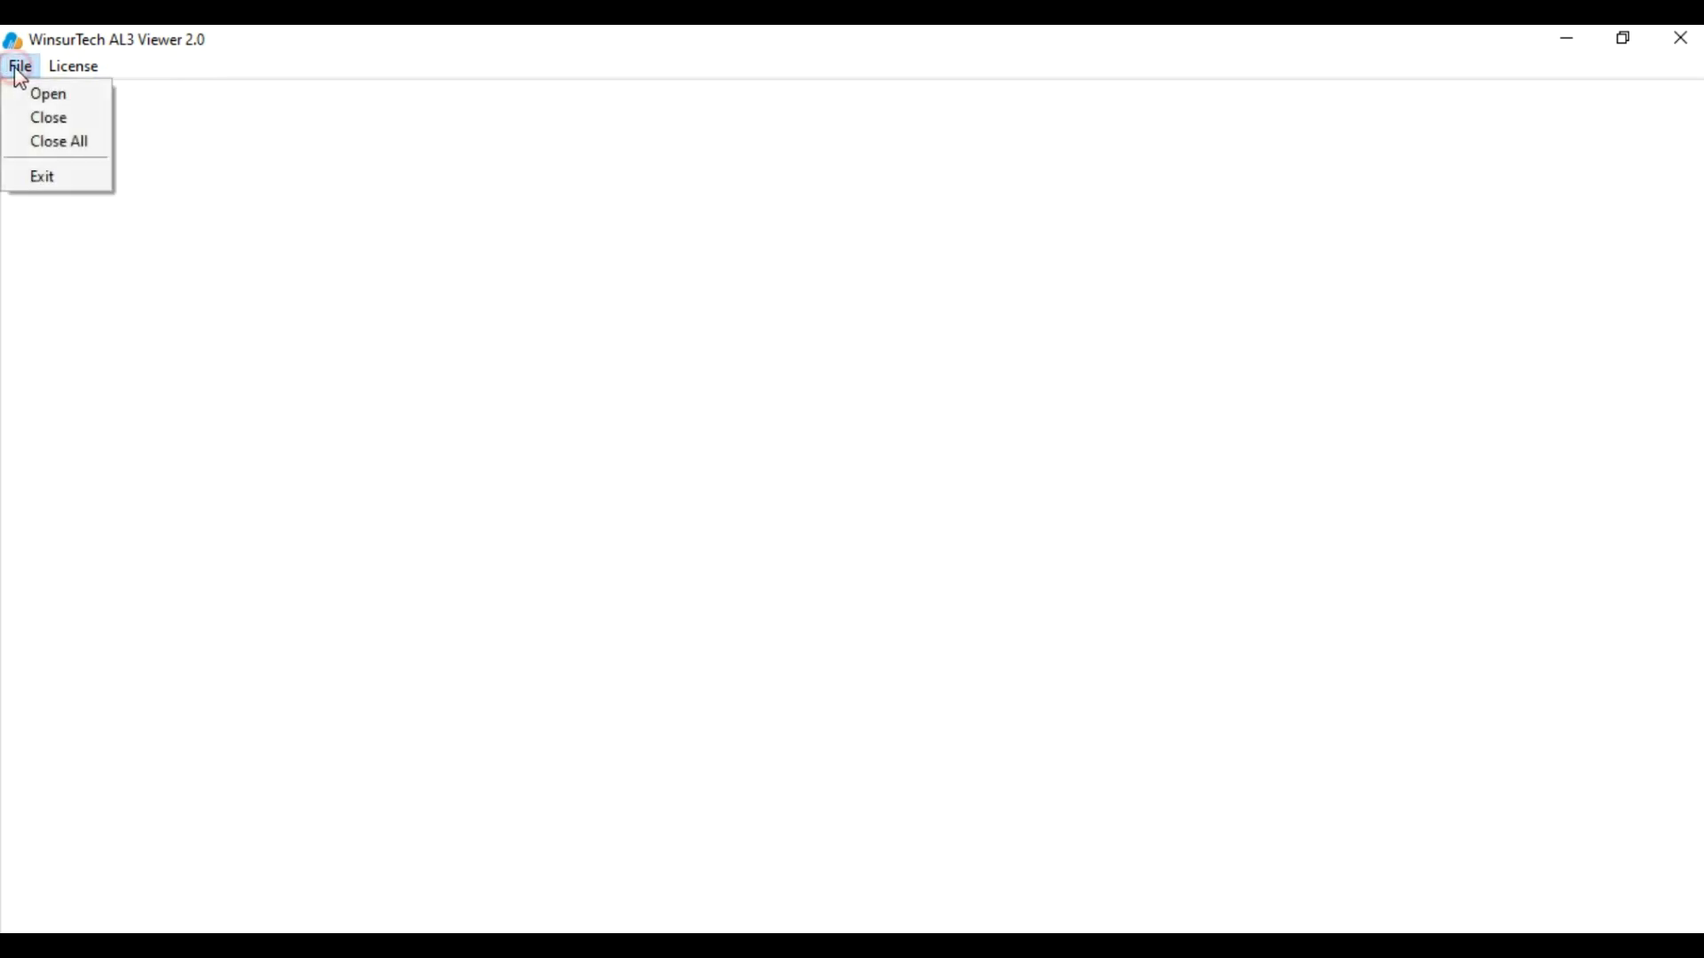
click(45, 101)
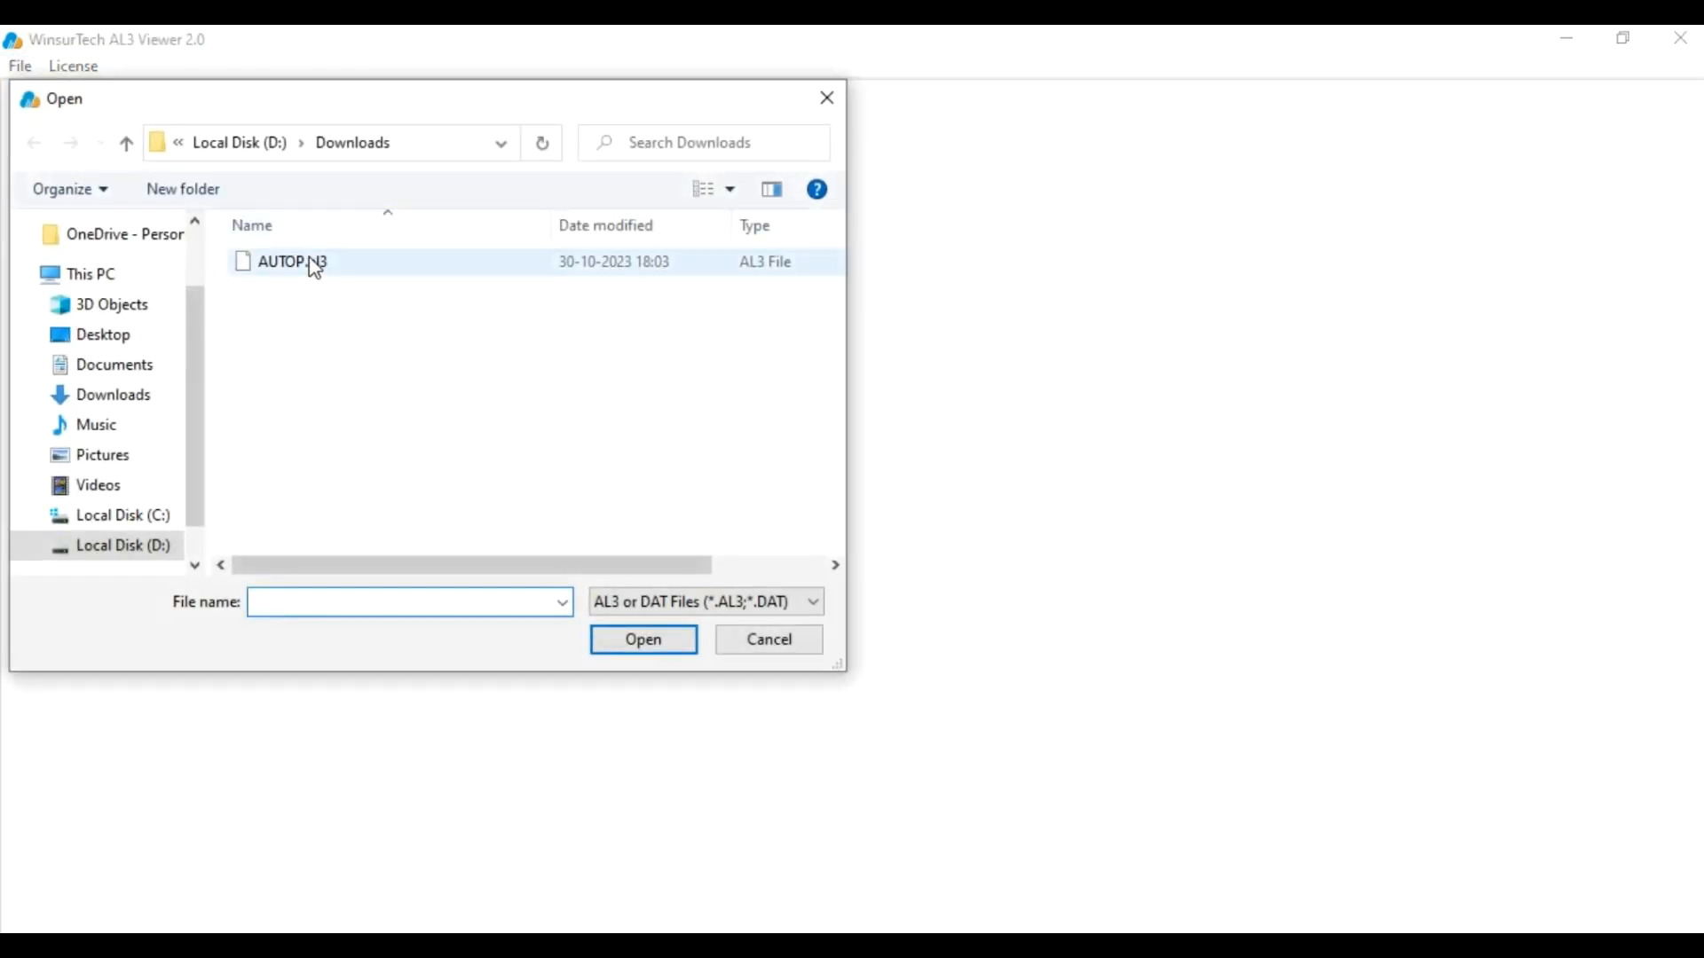
click(315, 264)
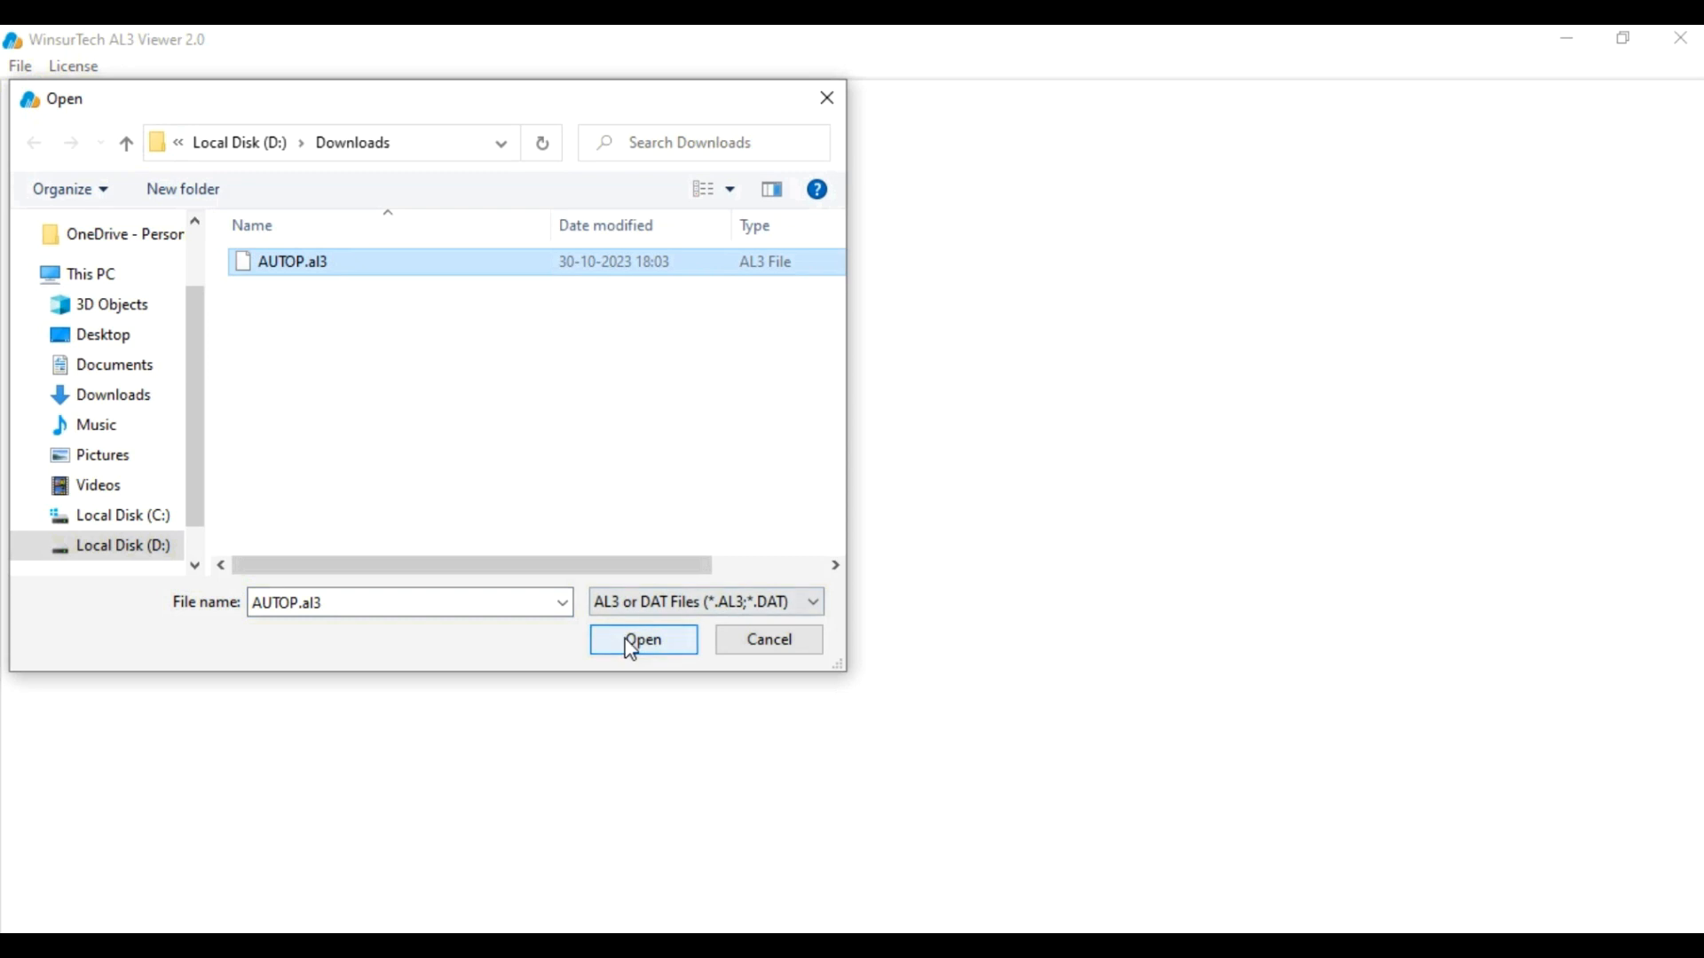
click(632, 640)
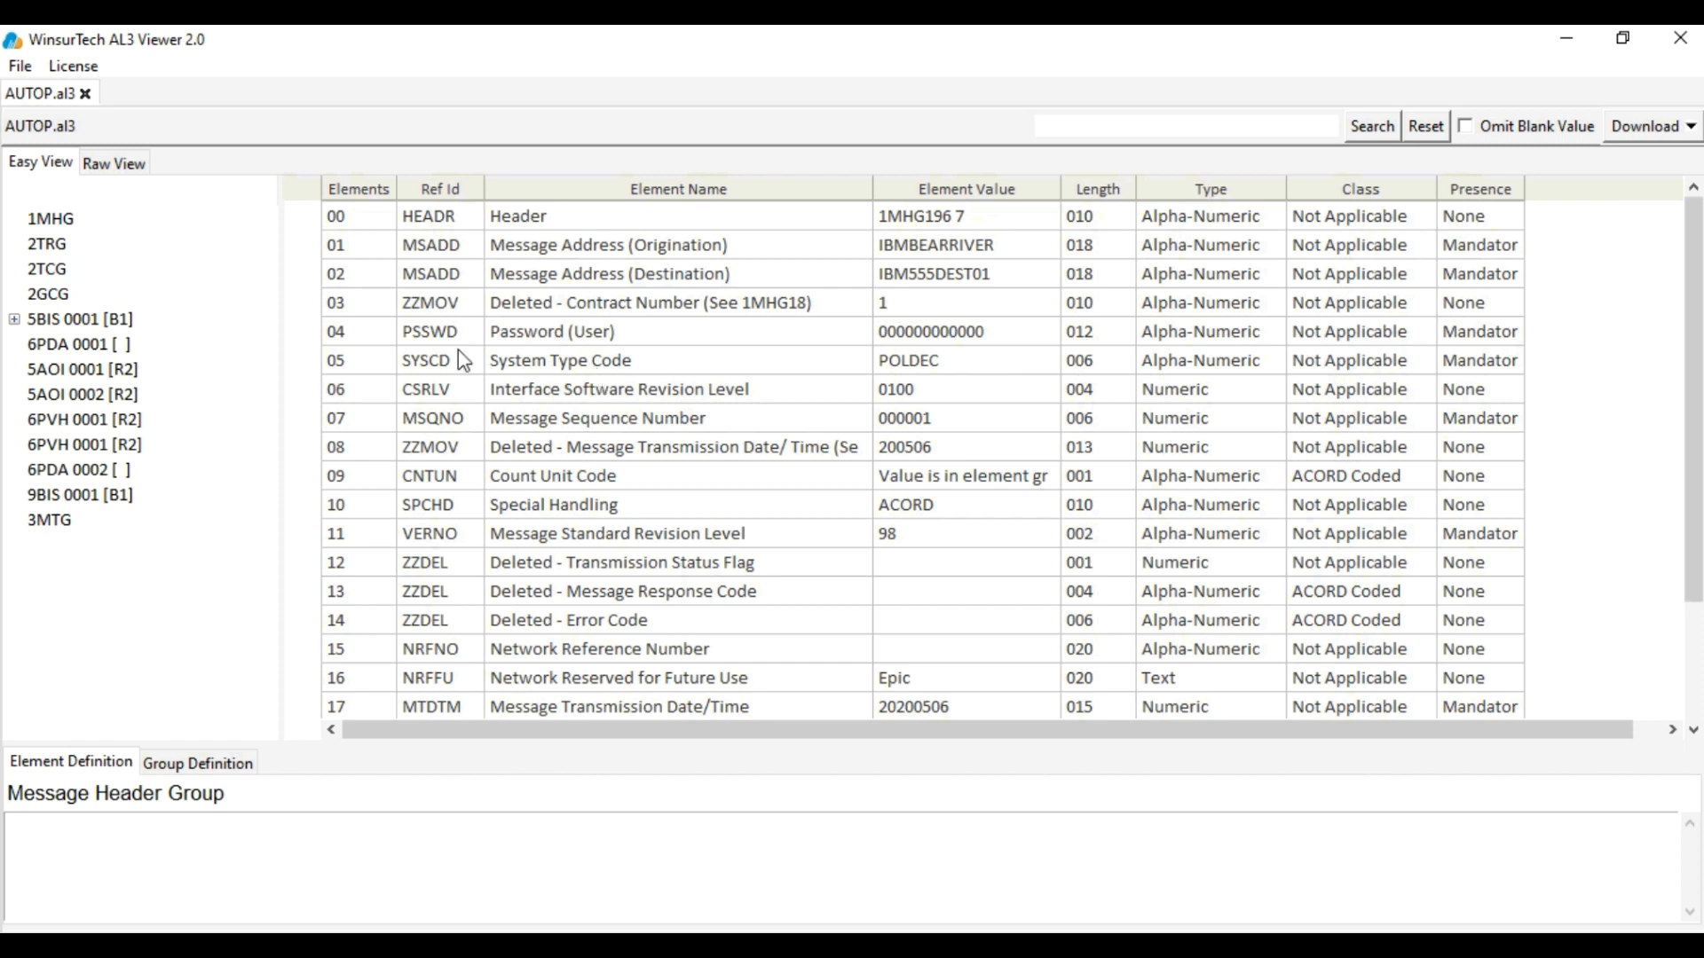
Compare the elements in Raw View, then return to the decoded Easy View
click(35, 166)
click(111, 170)
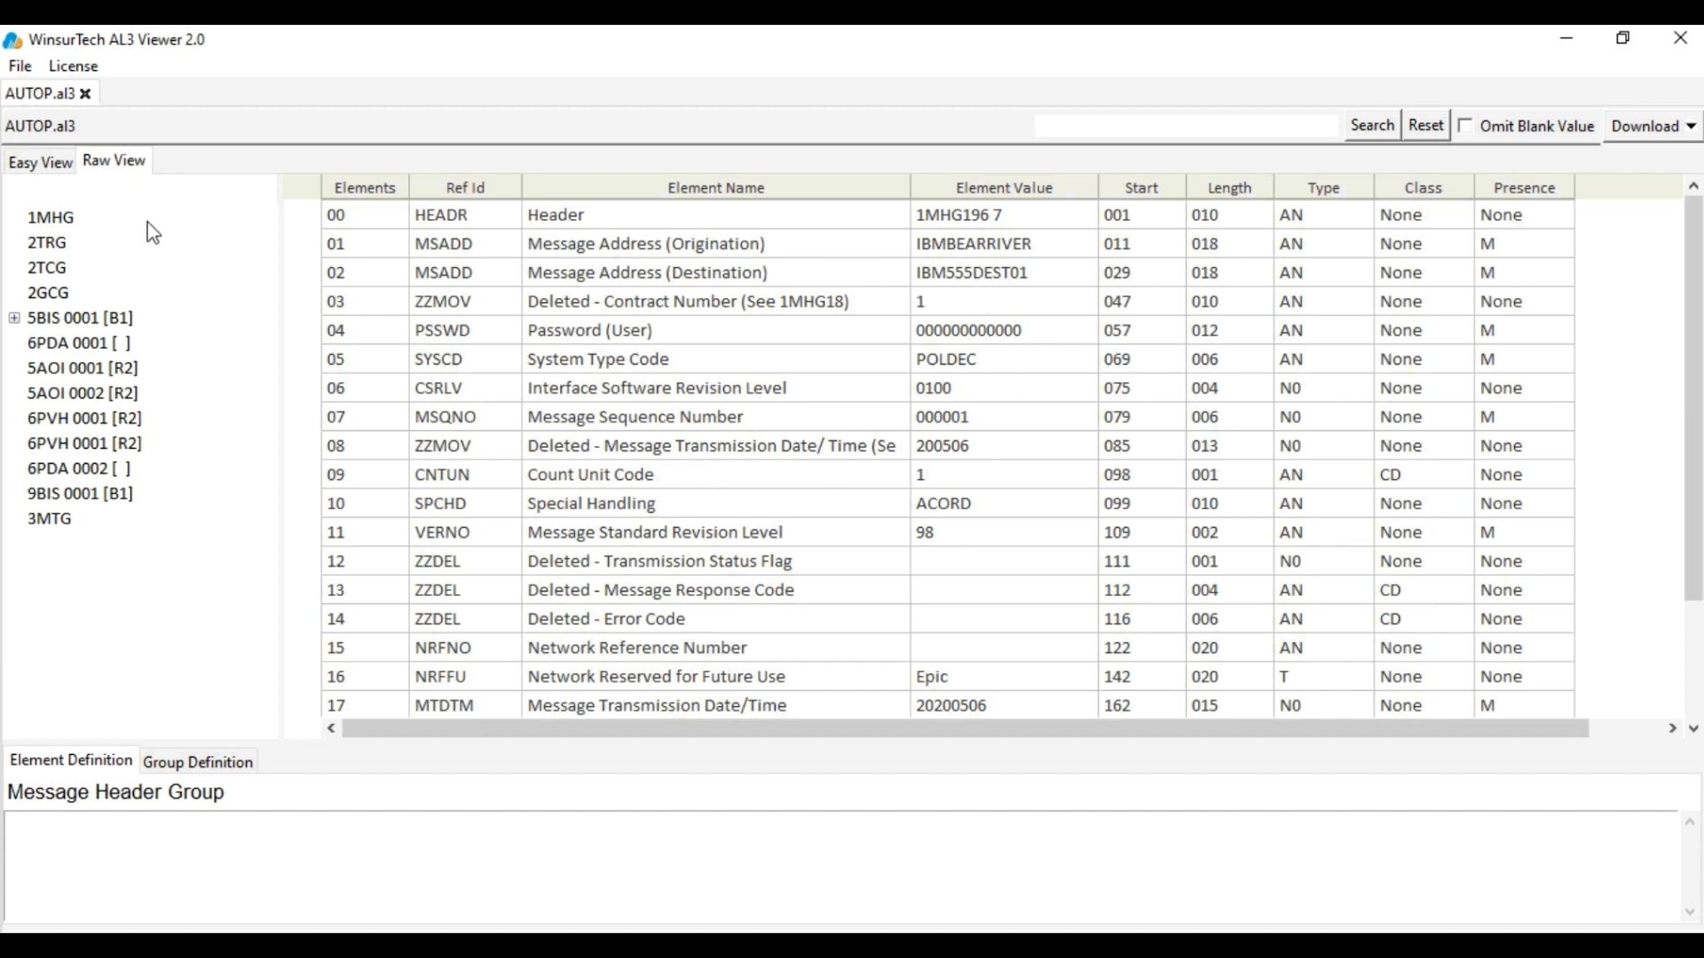
click(24, 163)
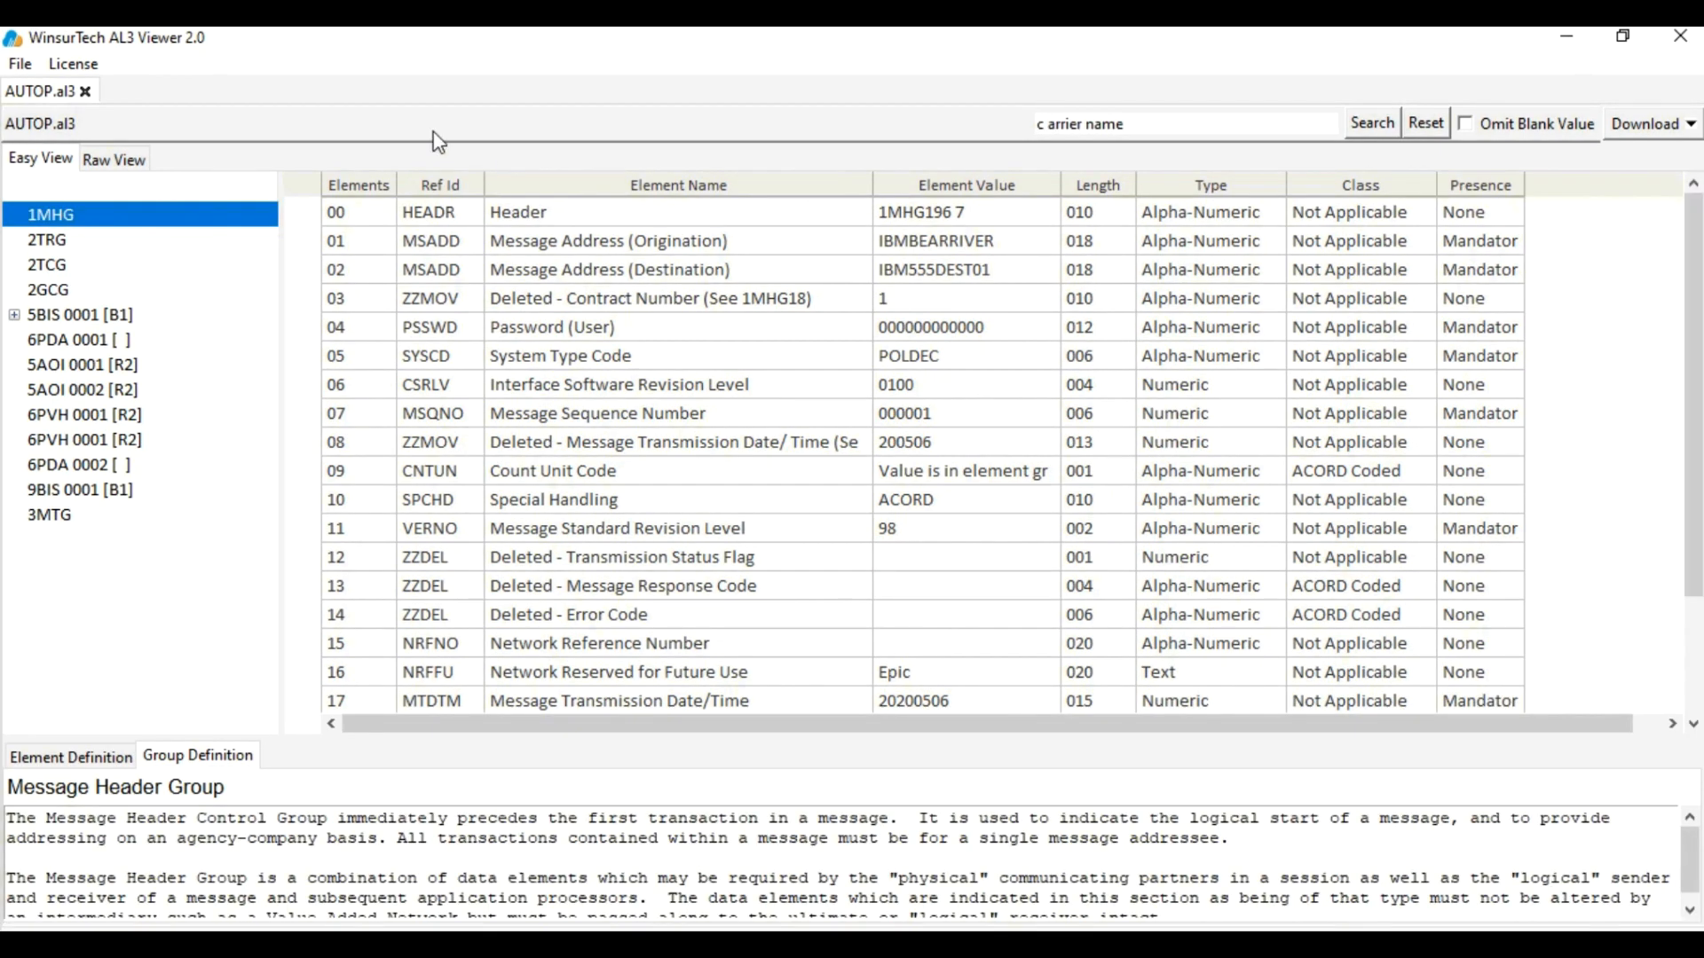
Show 5BIS 0001 and its Insured's Name definition, then expand it to select 5BPI 0001
click(42, 314)
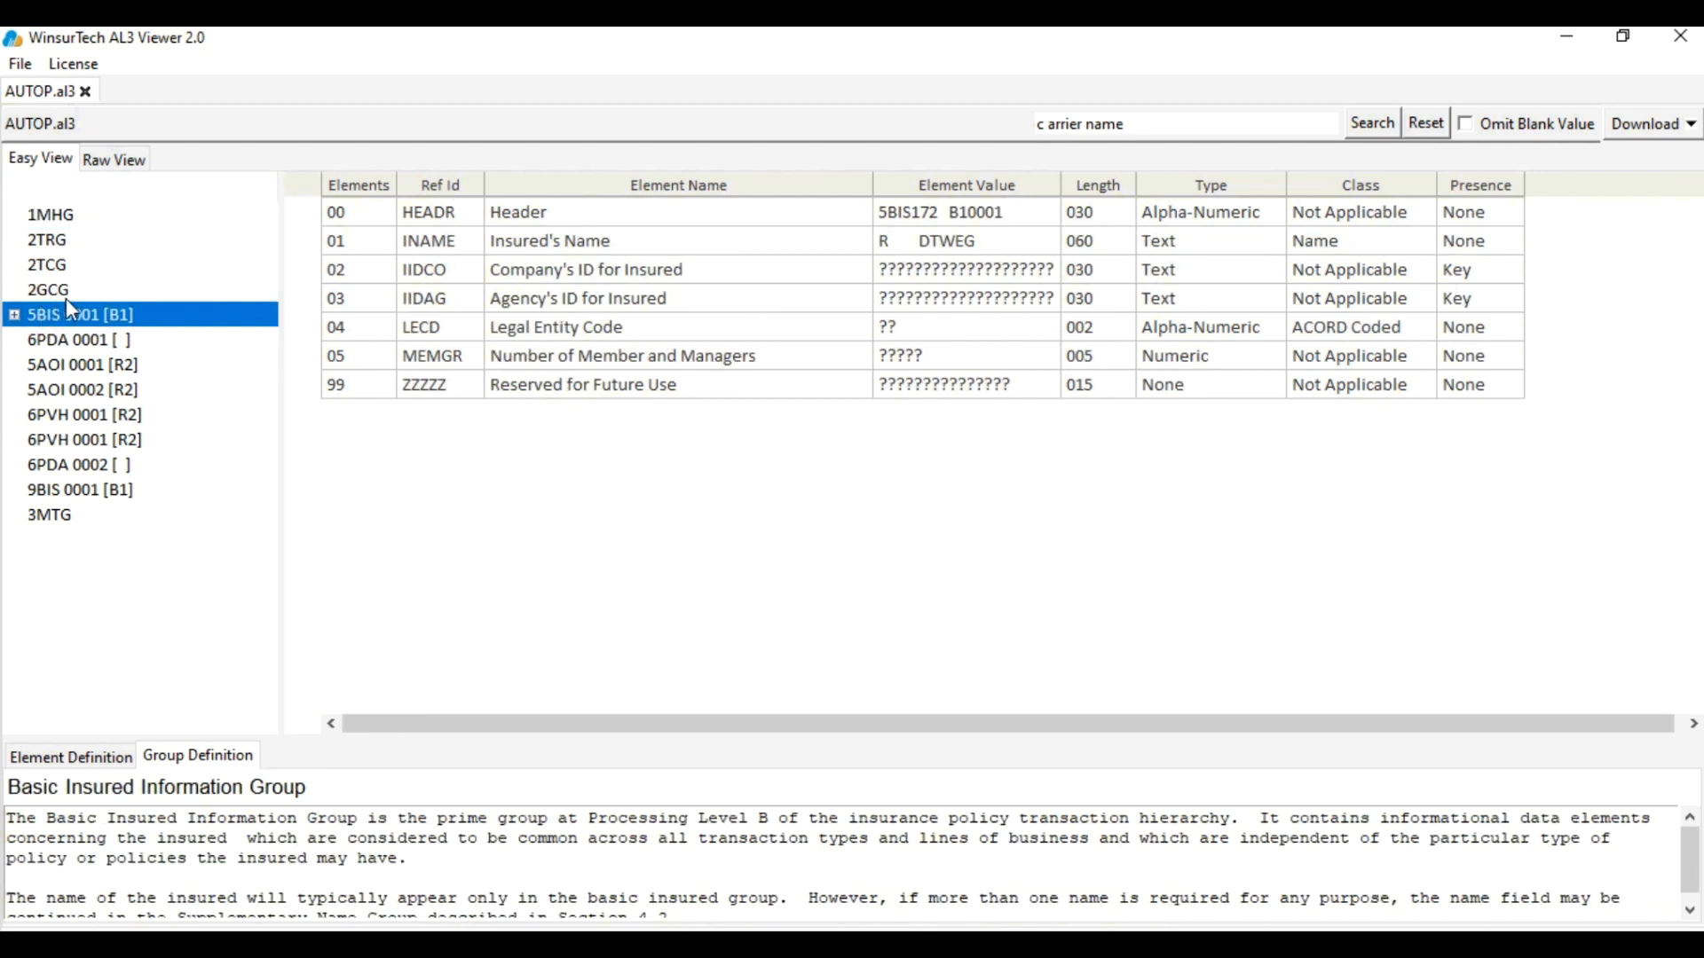
click(621, 246)
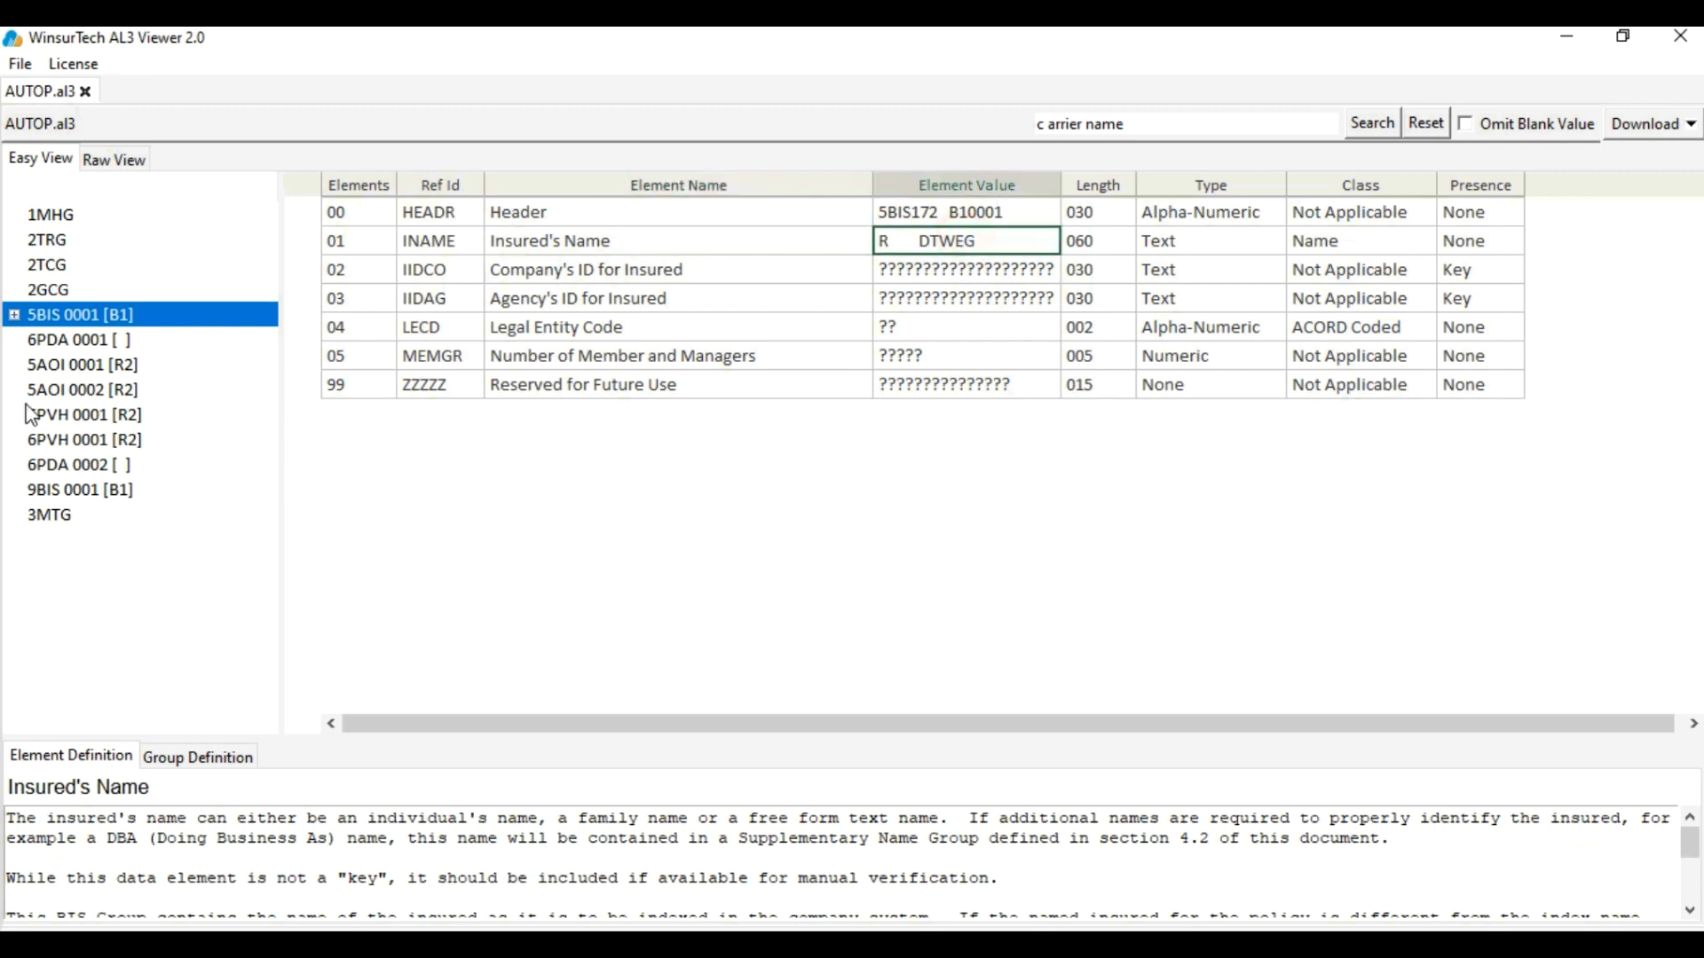
click(14, 315)
click(89, 390)
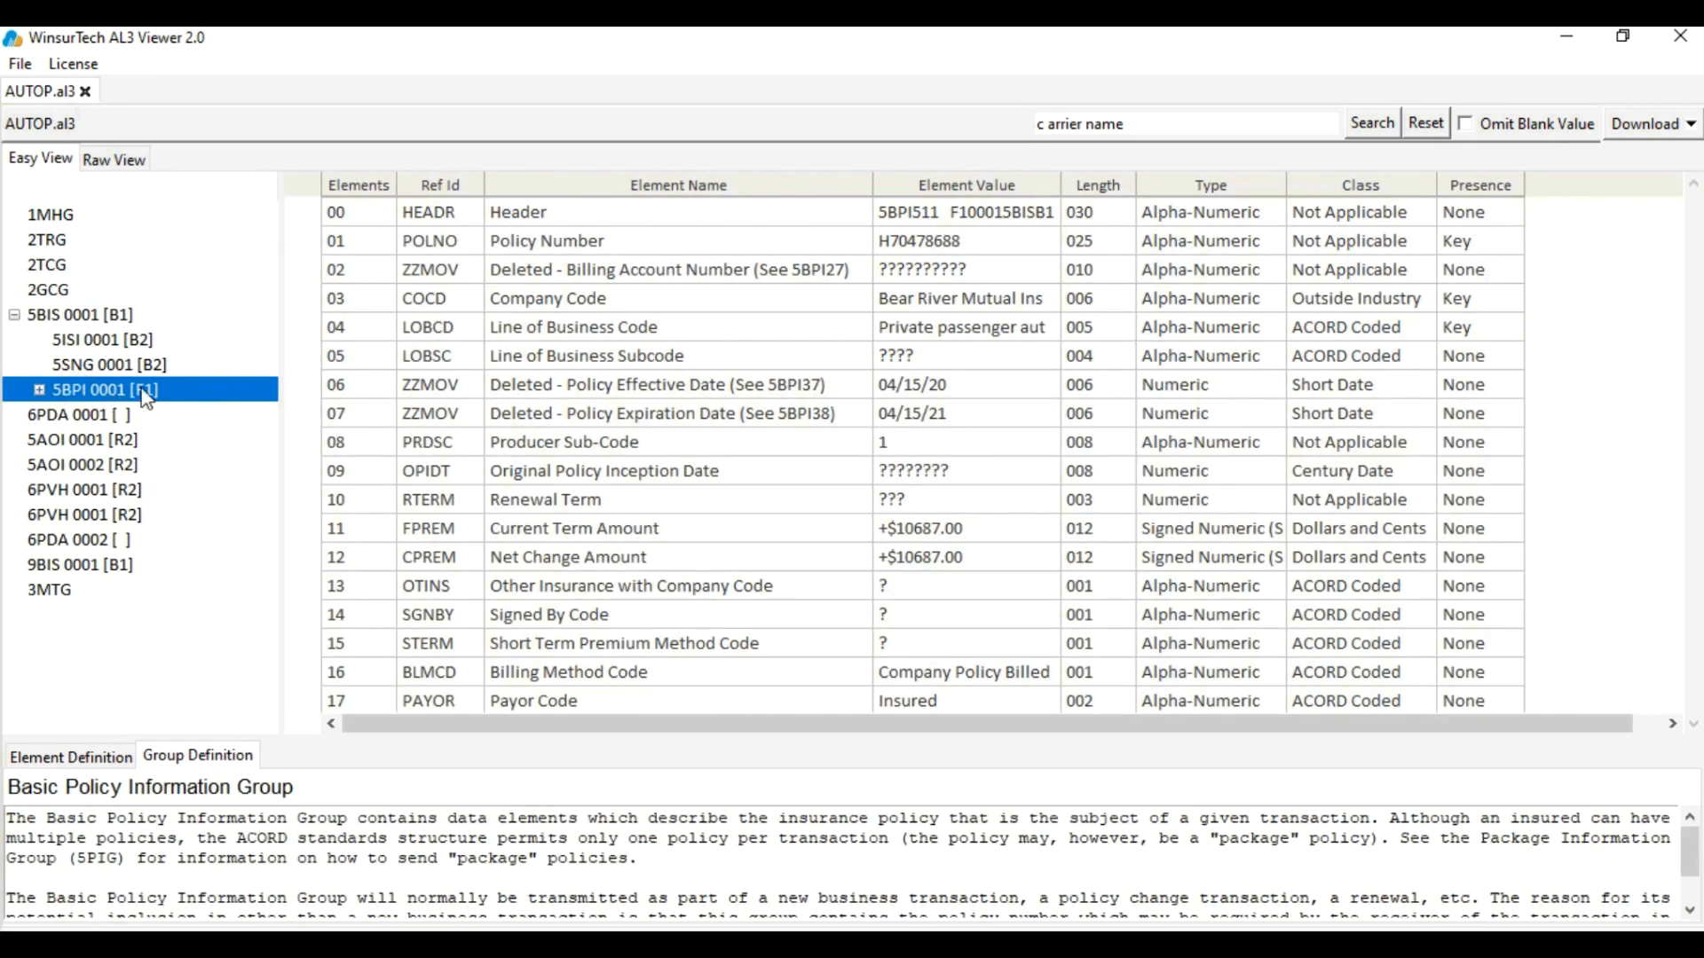
Read the Policy Number, Company Code, Policy Effective Date and Policy Expiration Date definitions and values
click(743, 244)
click(909, 248)
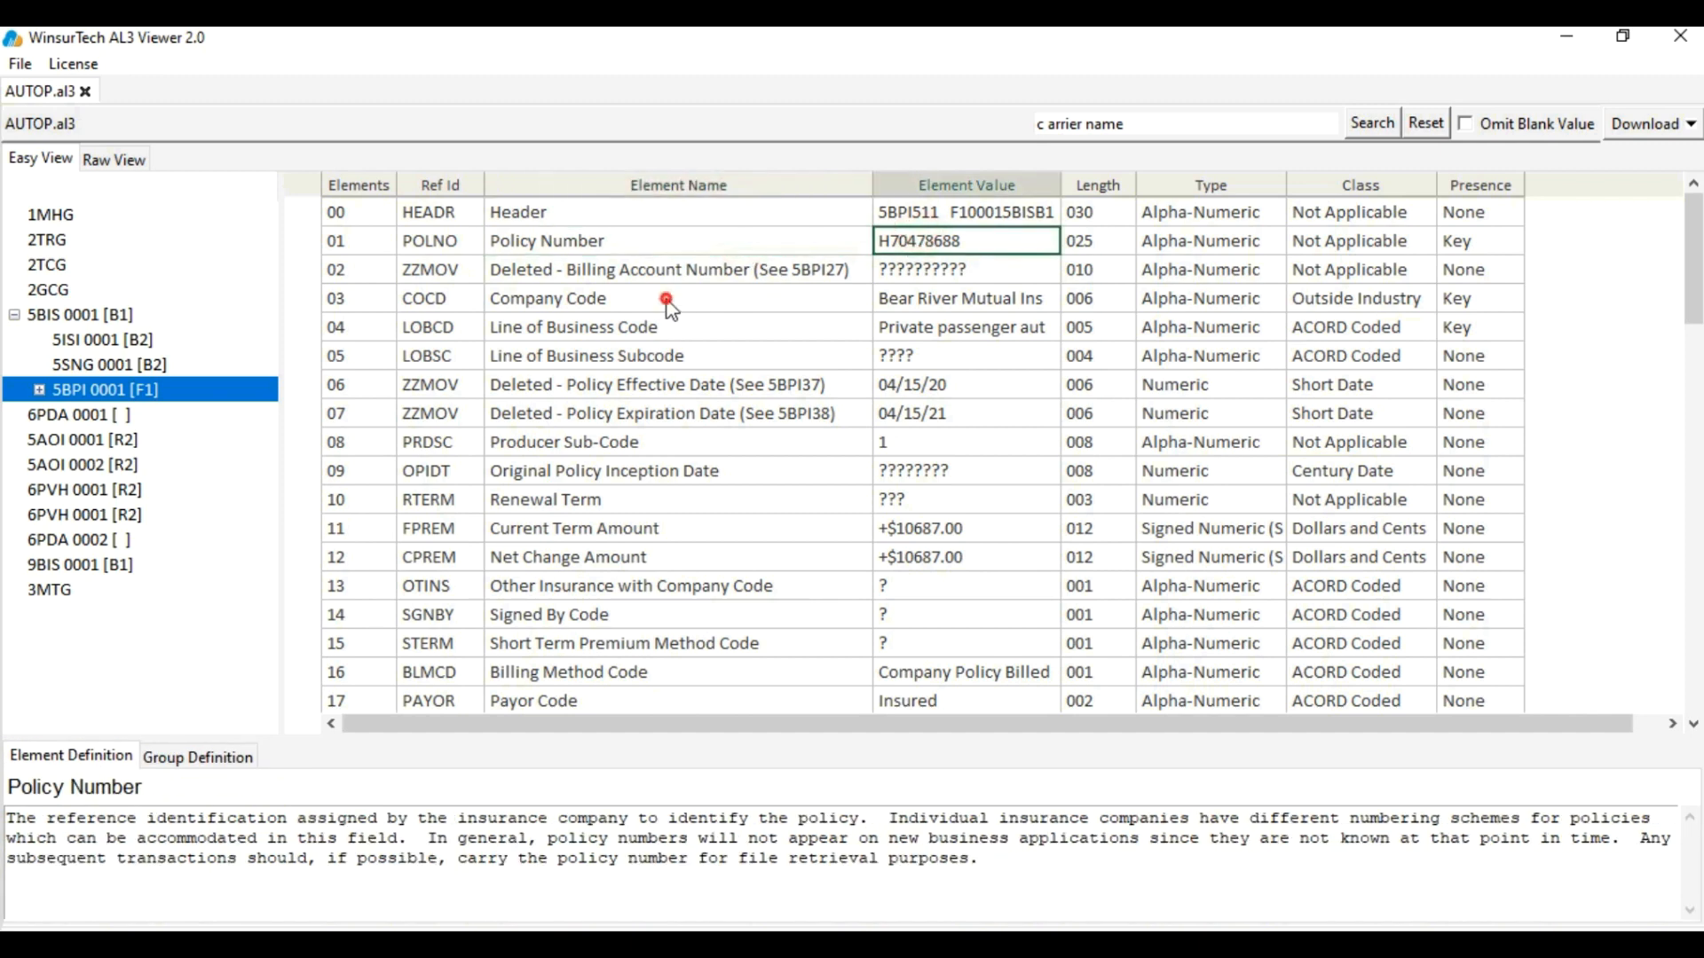
click(664, 300)
click(922, 297)
click(664, 385)
click(918, 385)
click(684, 413)
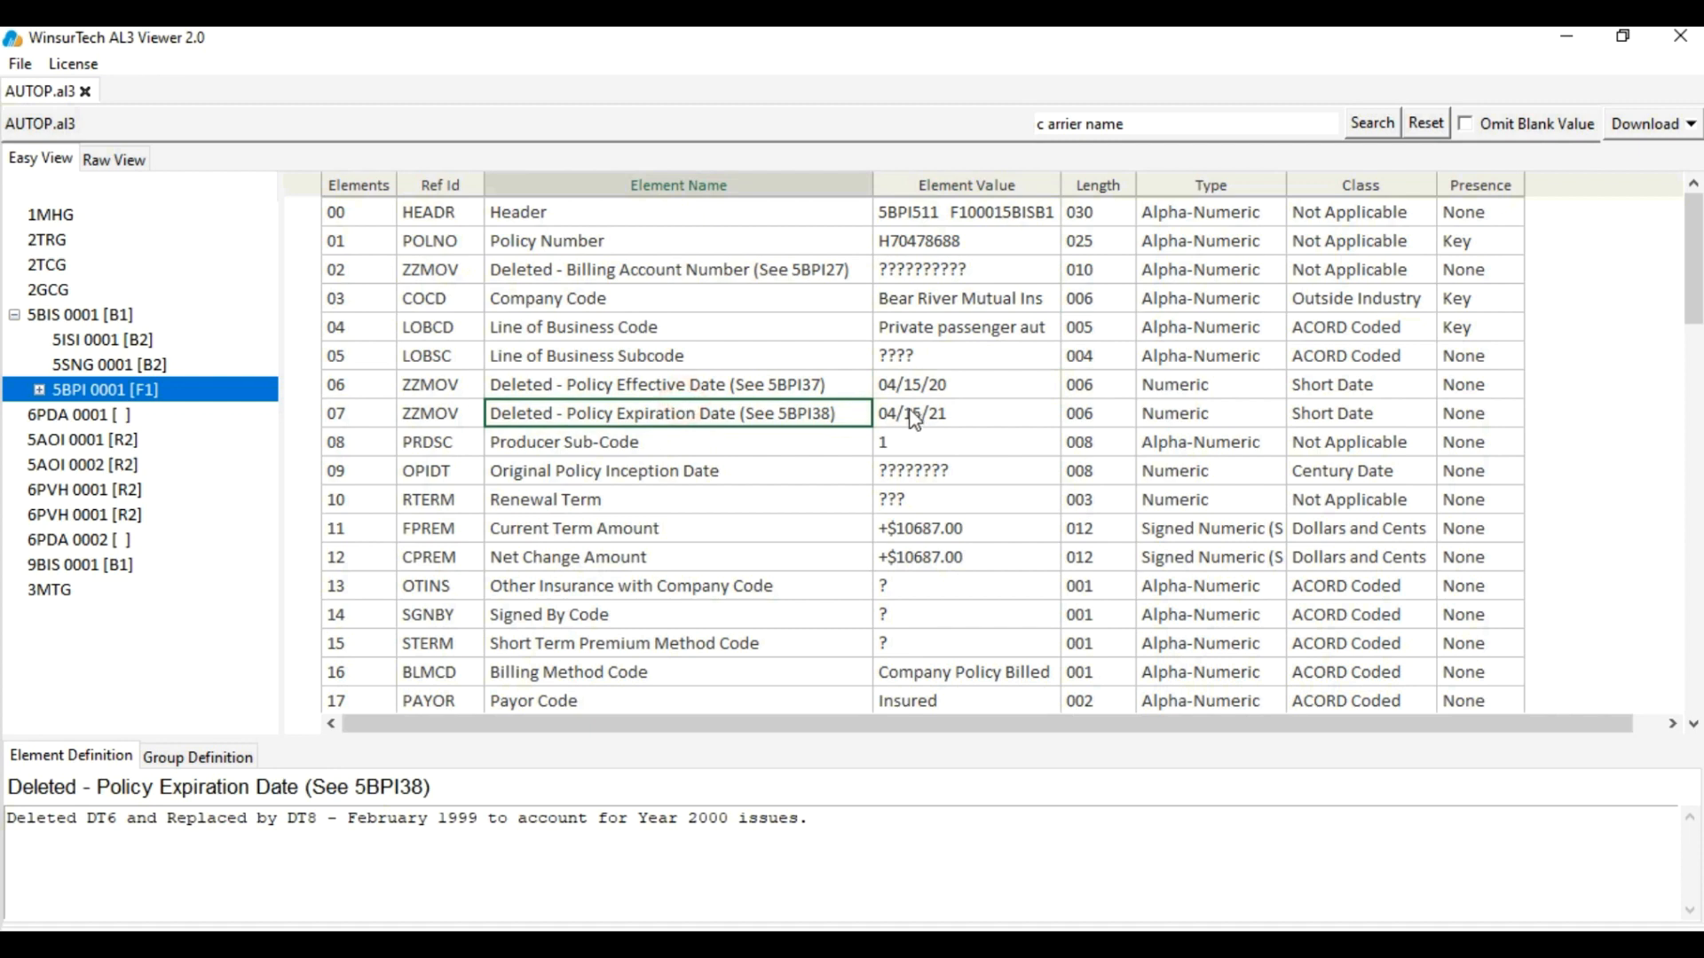
click(921, 415)
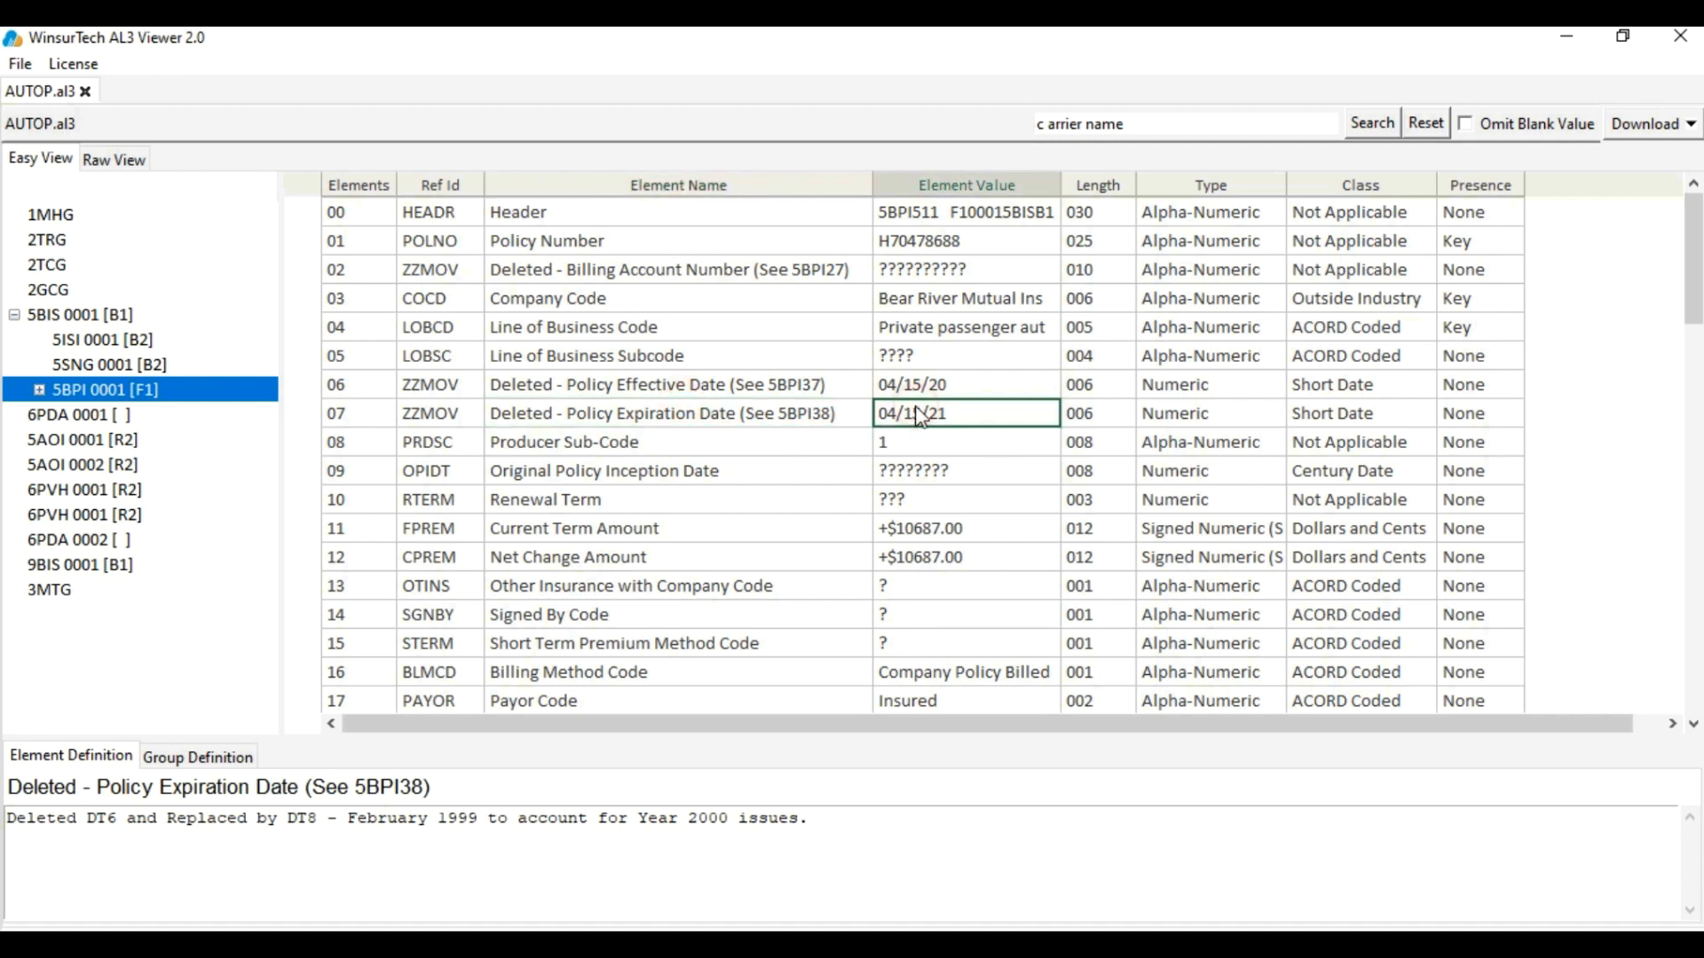
Inspect the Bear River Mutual Ins, Line of Business Code and Billing Method Code values and classes
click(921, 301)
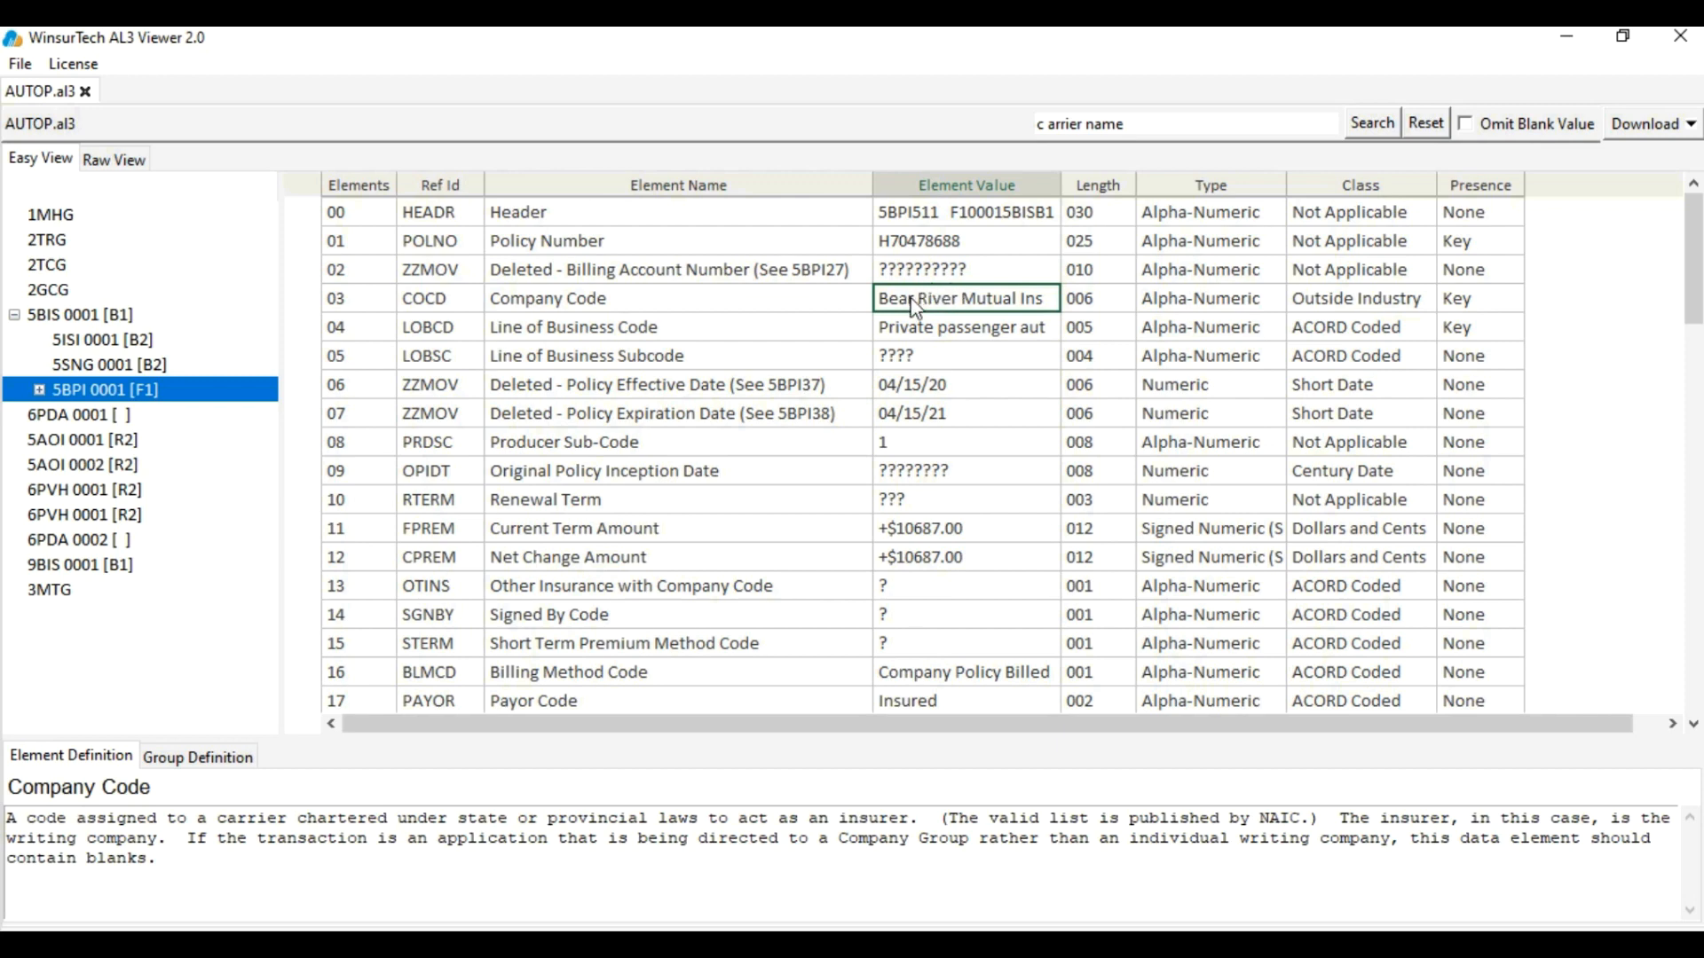
click(946, 331)
click(1361, 327)
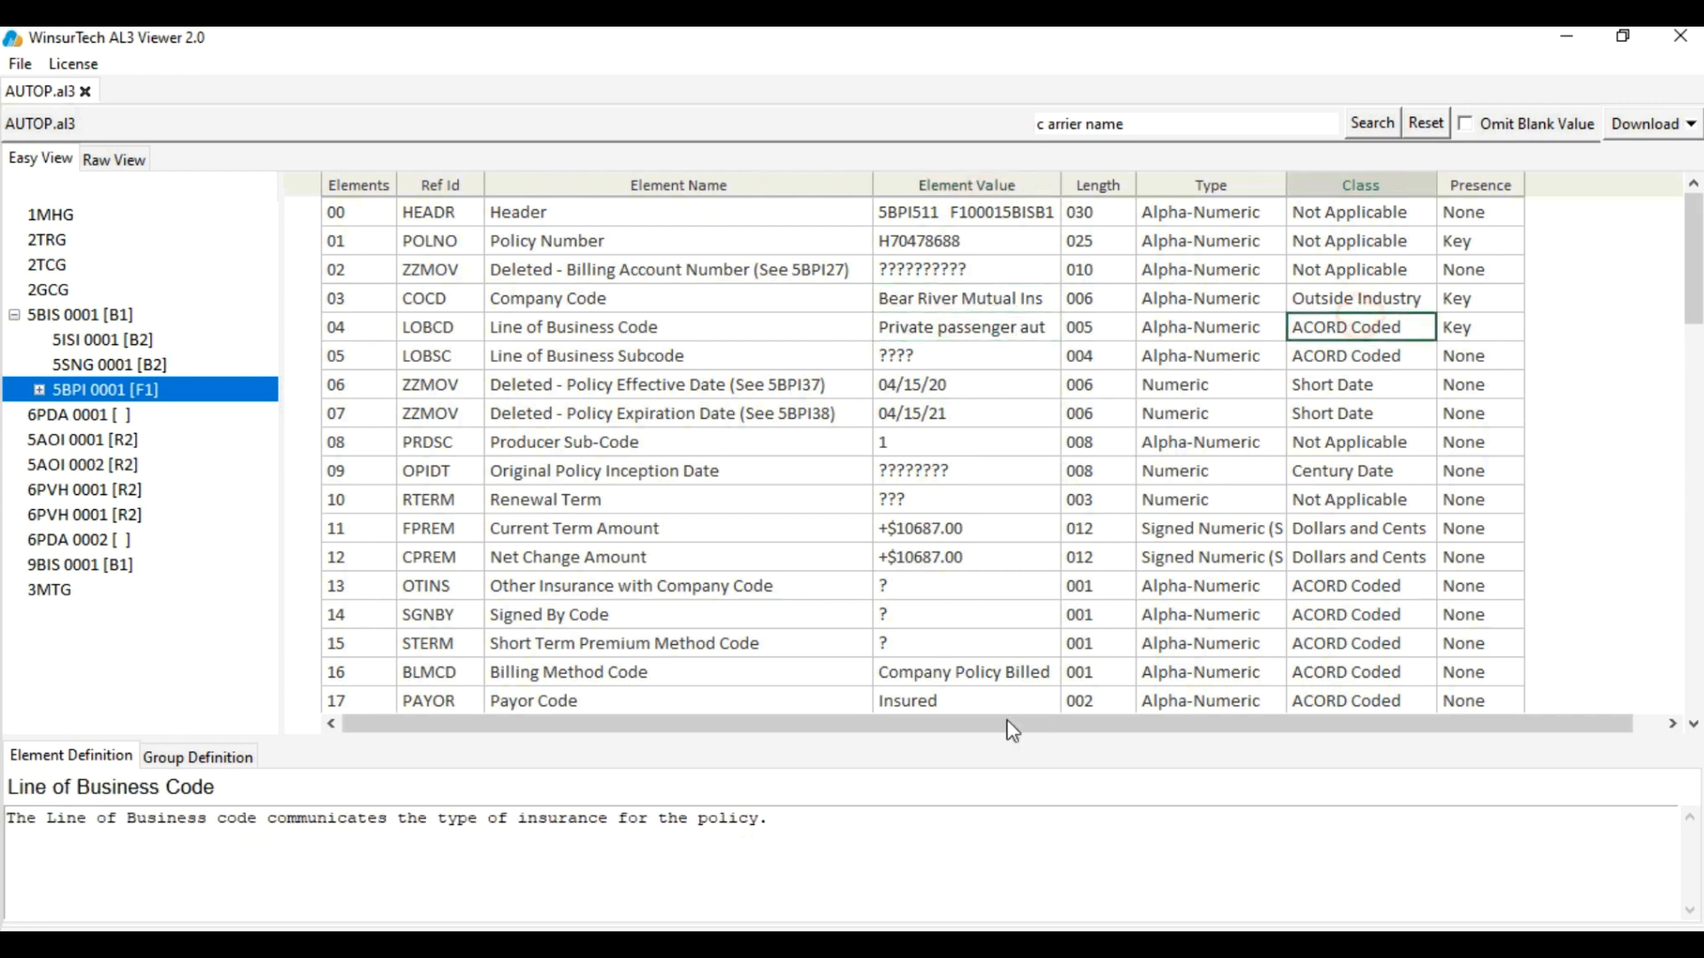
click(1012, 671)
click(1331, 675)
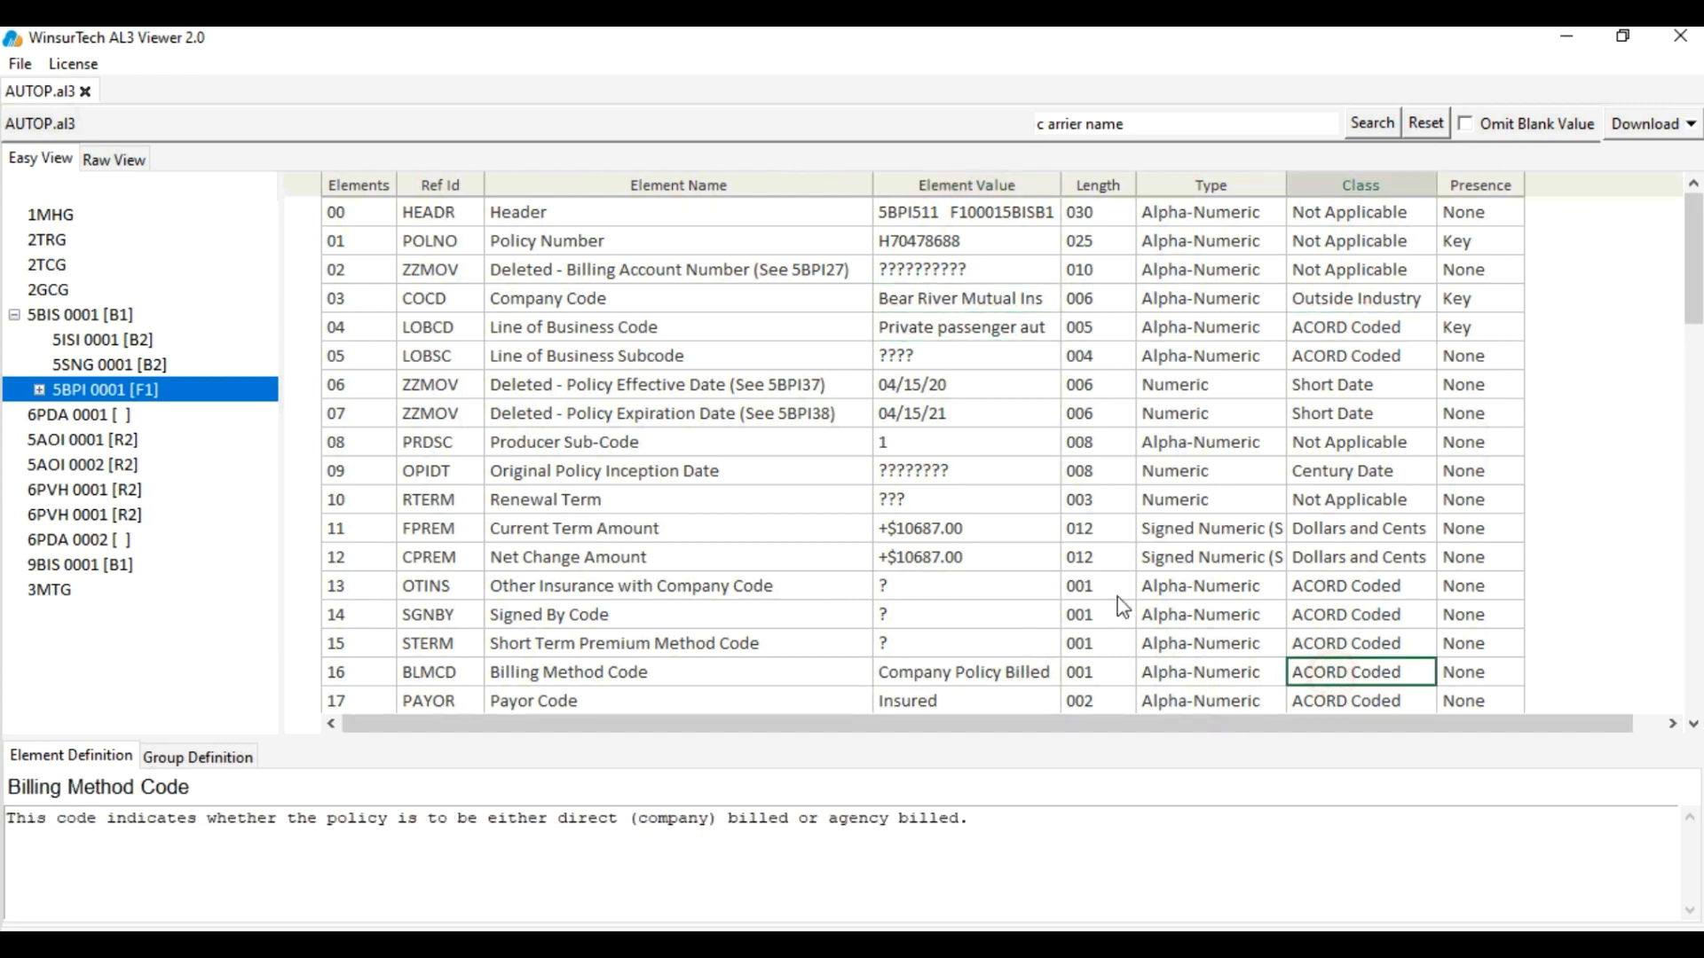
click(688, 296)
click(969, 303)
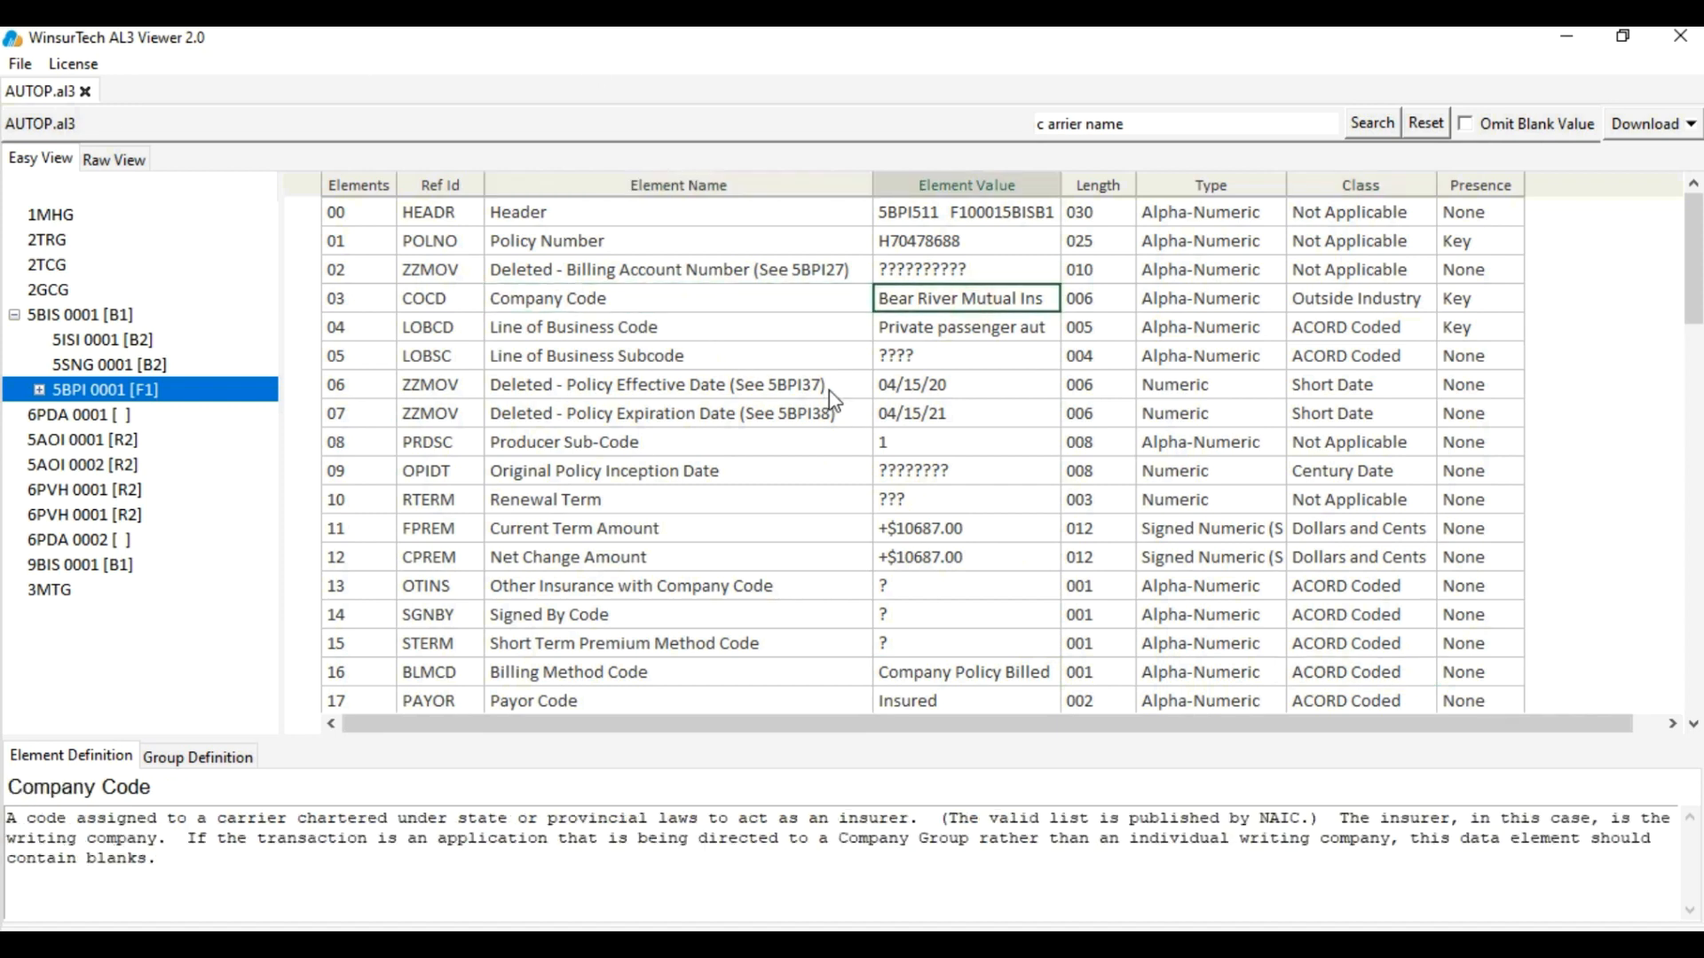
Open Vehicle Group 5VEH 0001 and read its Year 2014, Make AUDI, Model A4 and VIN
click(39, 390)
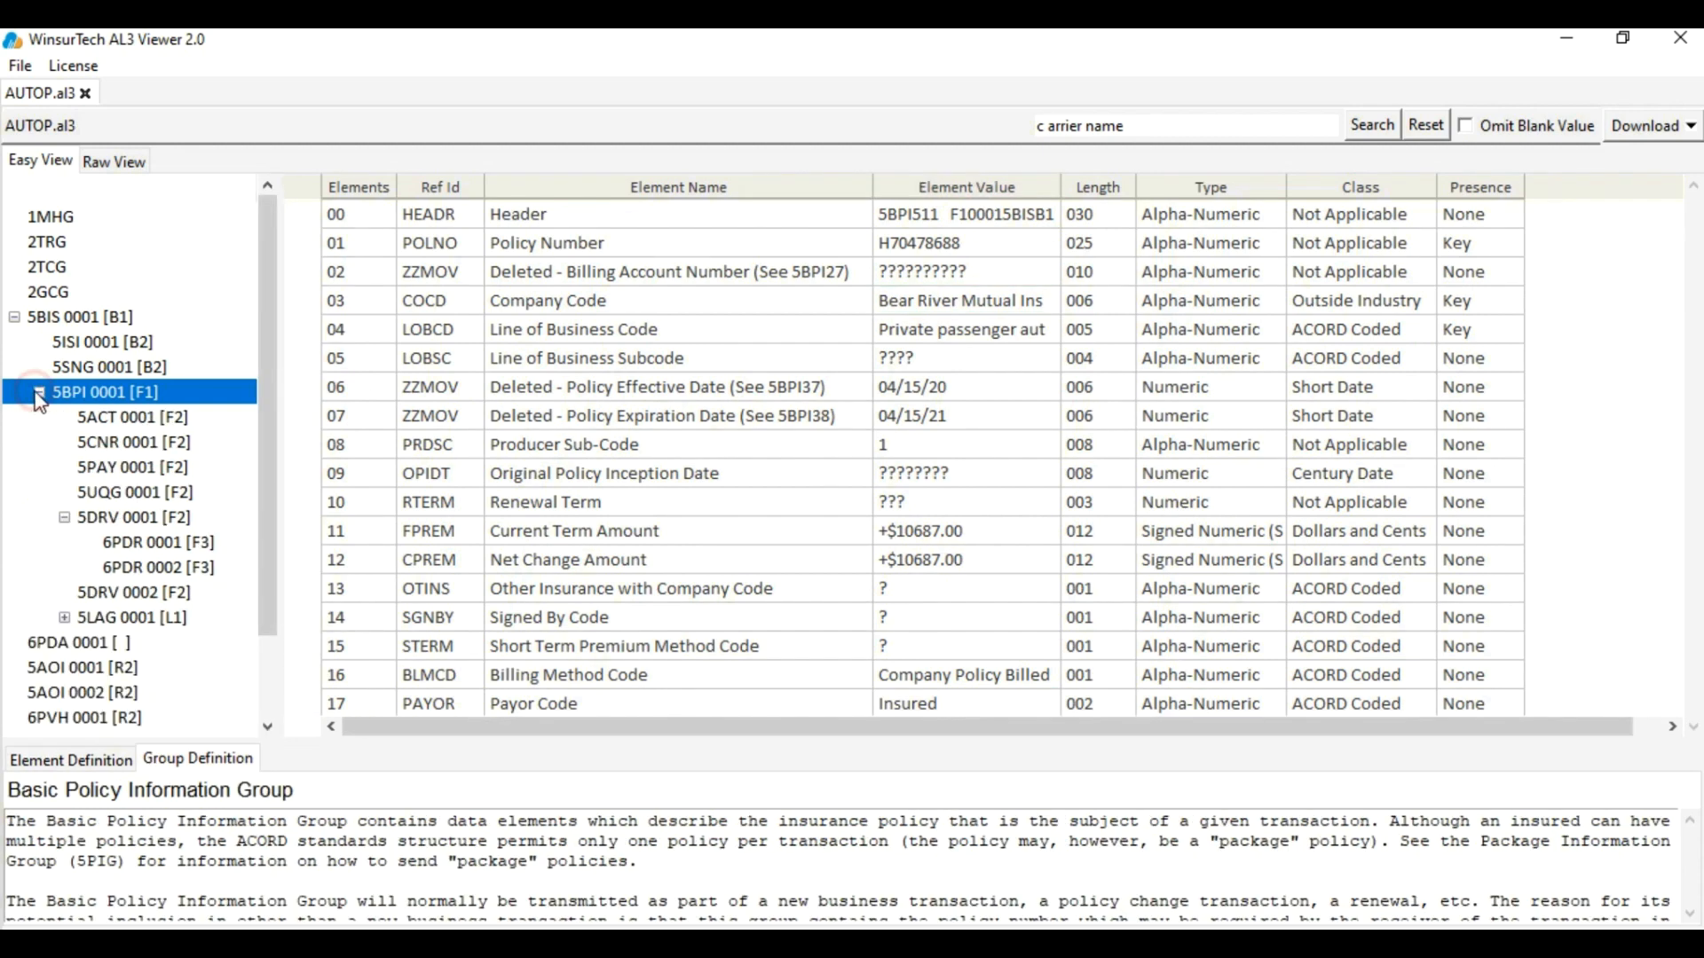
click(65, 618)
click(133, 648)
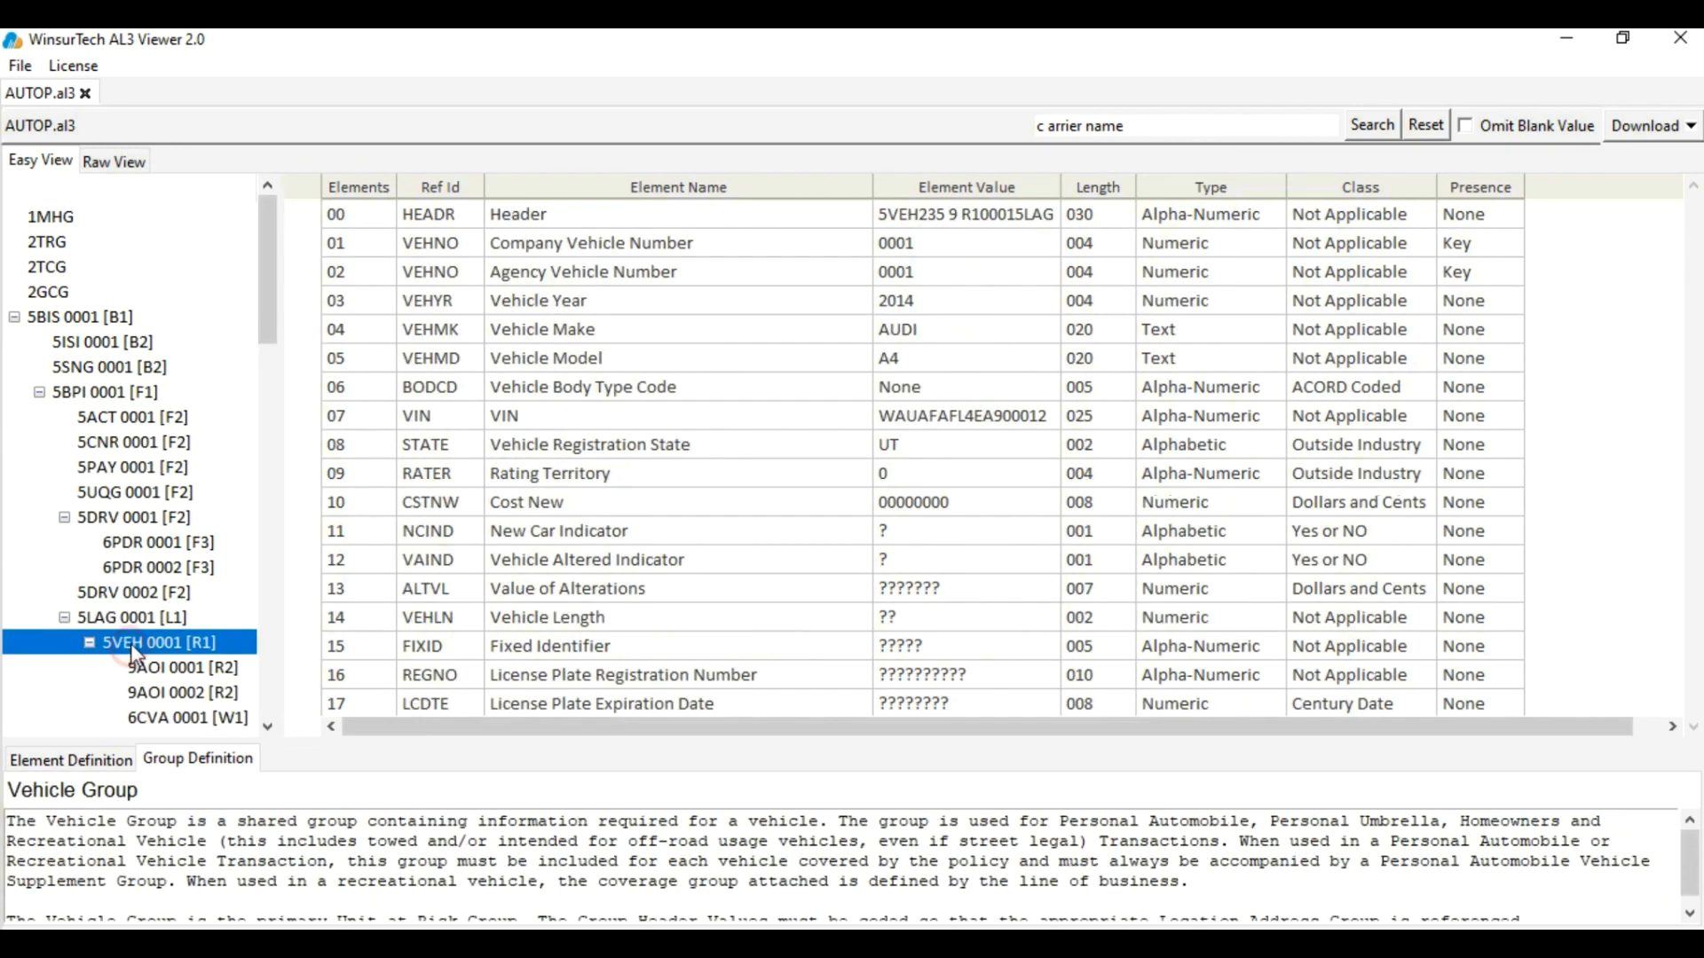
click(615, 306)
click(881, 301)
click(673, 333)
click(911, 336)
click(632, 358)
click(906, 360)
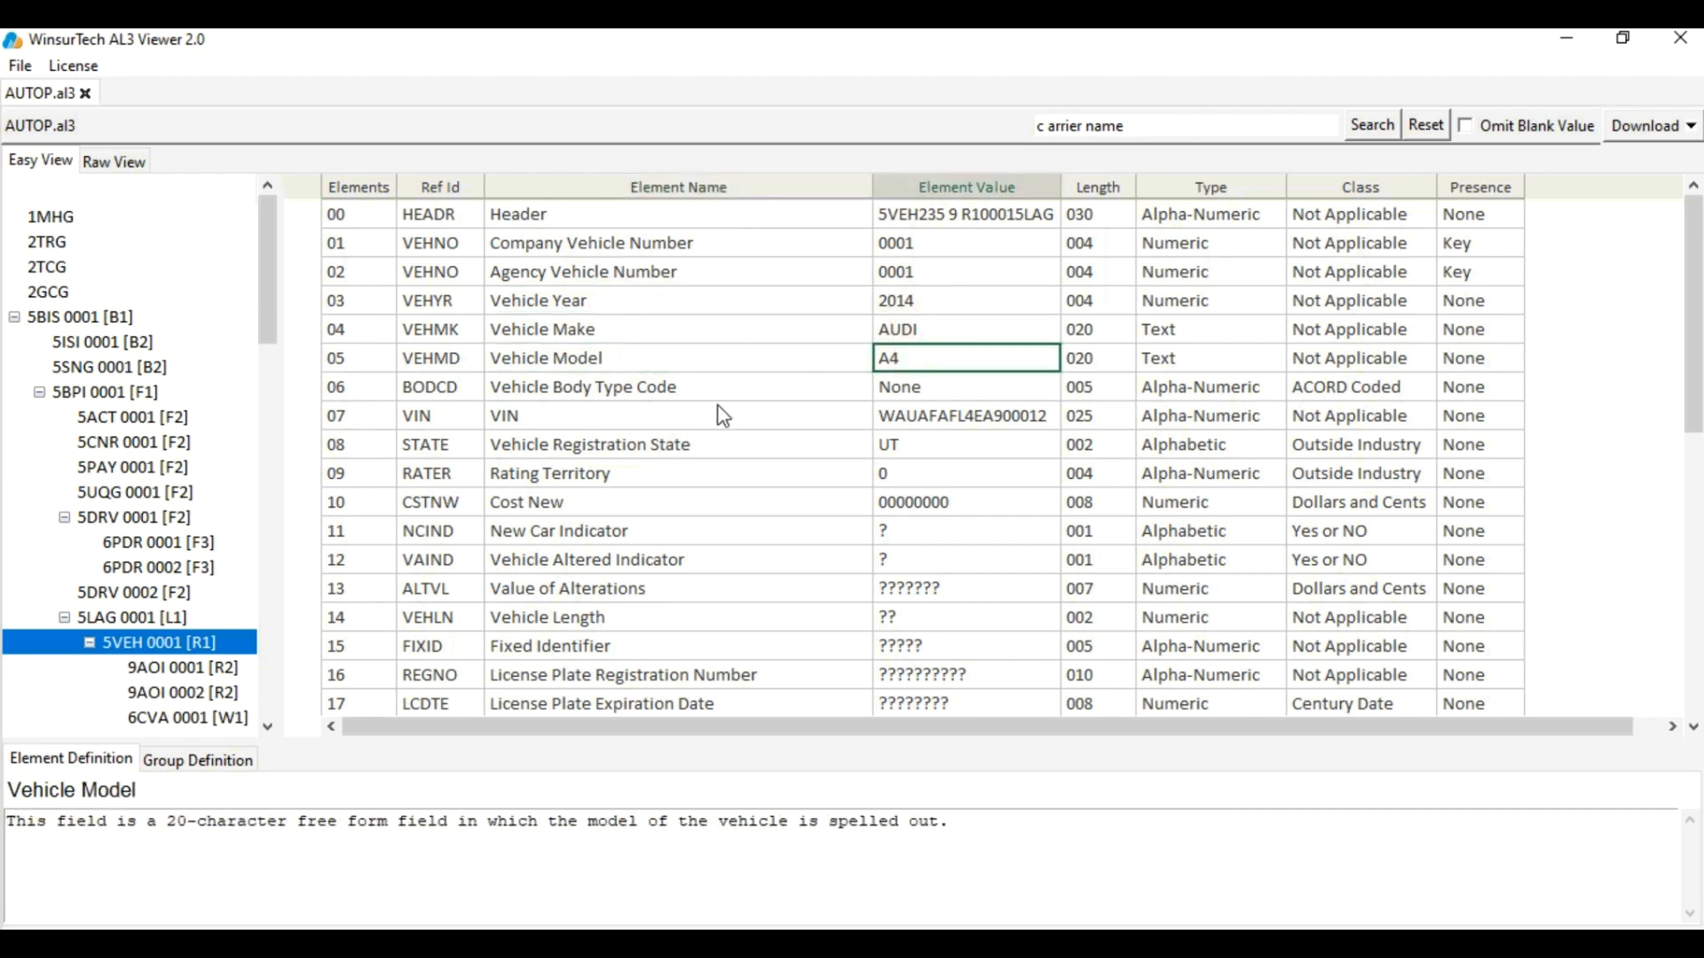
click(723, 415)
click(967, 415)
Show coverage group 6CVA 0001 and read Coverage Code, Full Term Premium, Net Change Premium and Limit1 $100
scroll(133, 532, down, 1)
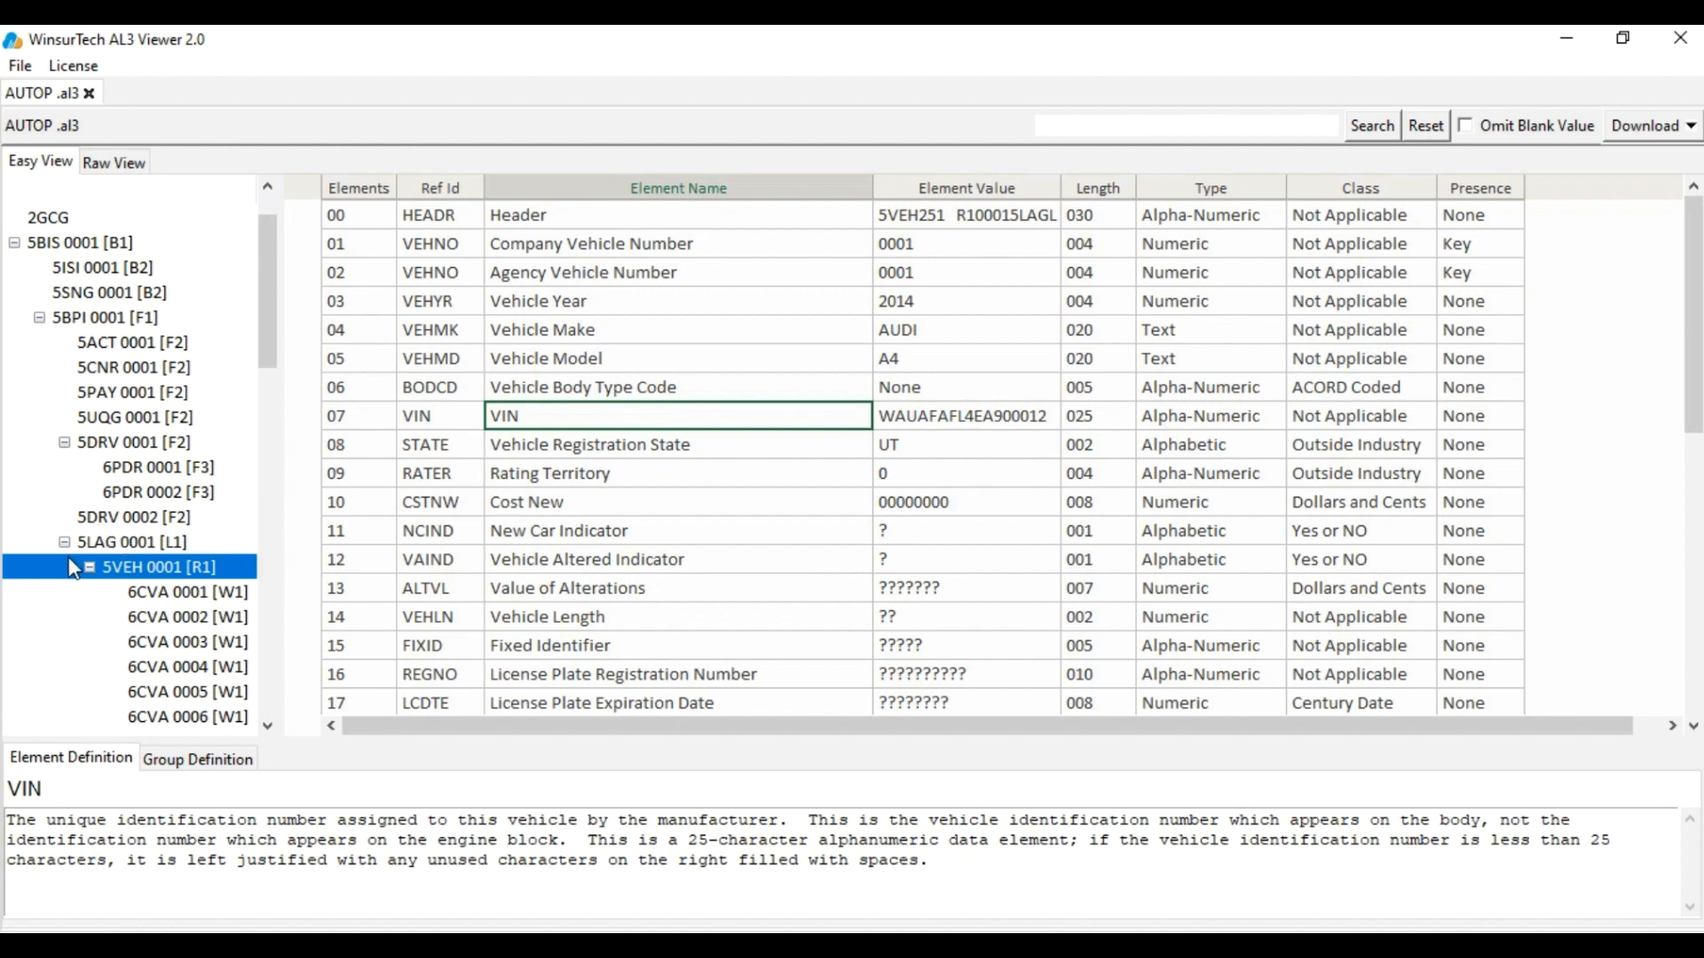
click(177, 591)
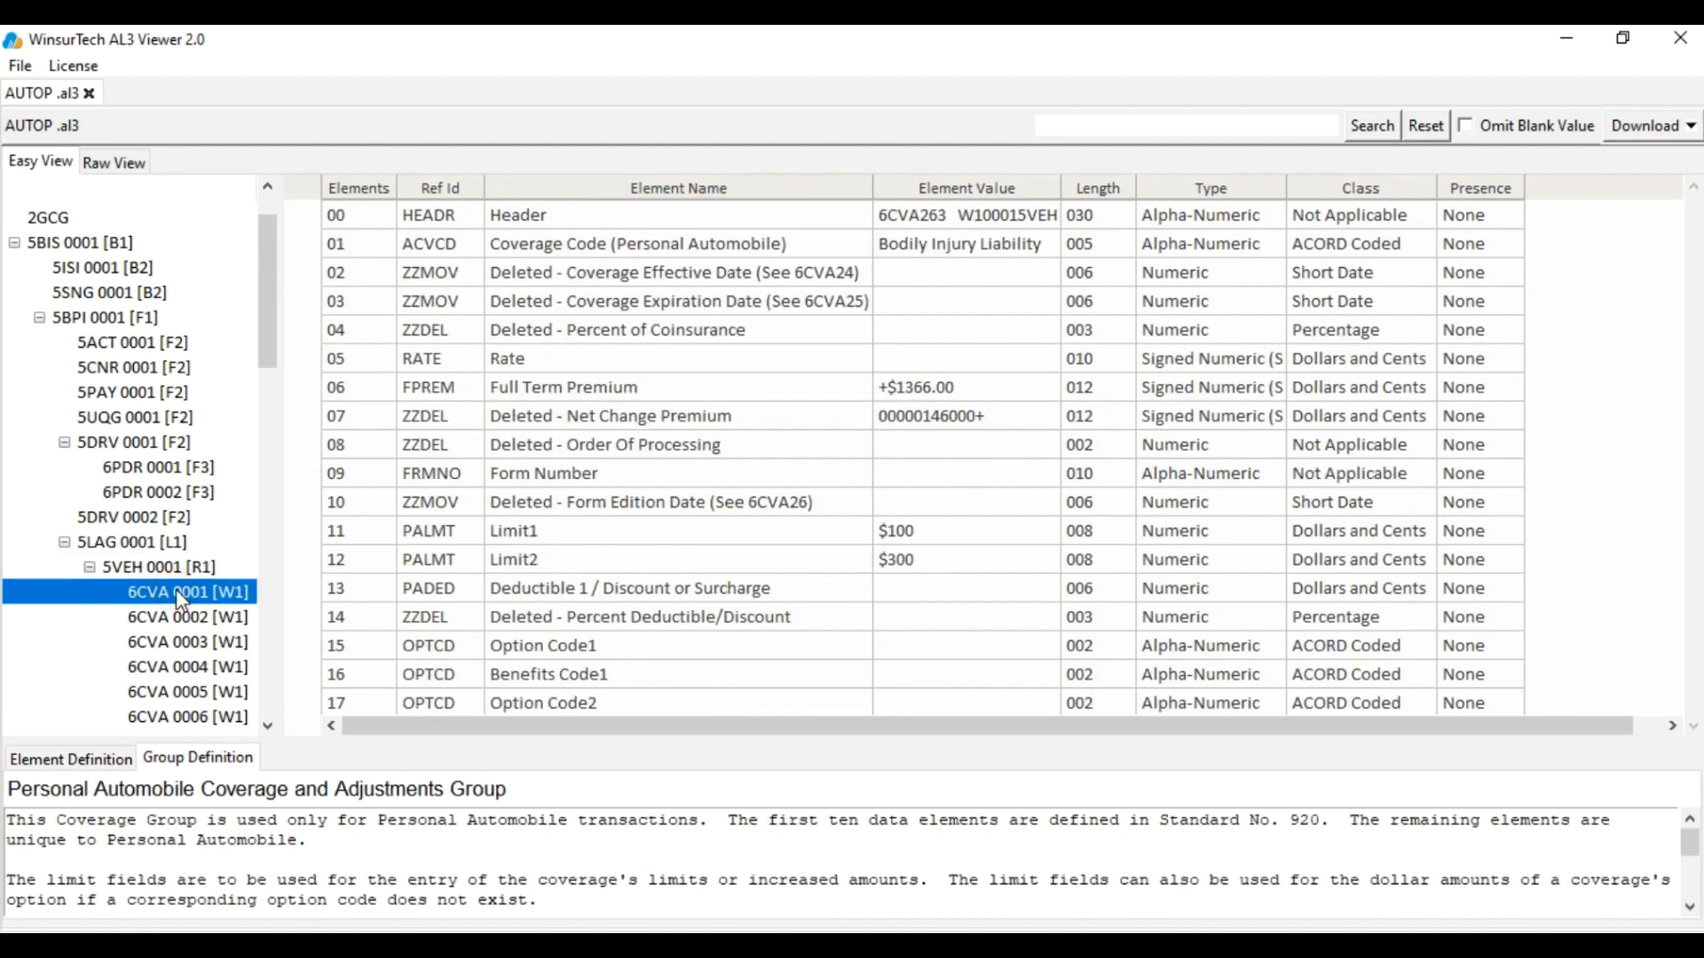
click(699, 249)
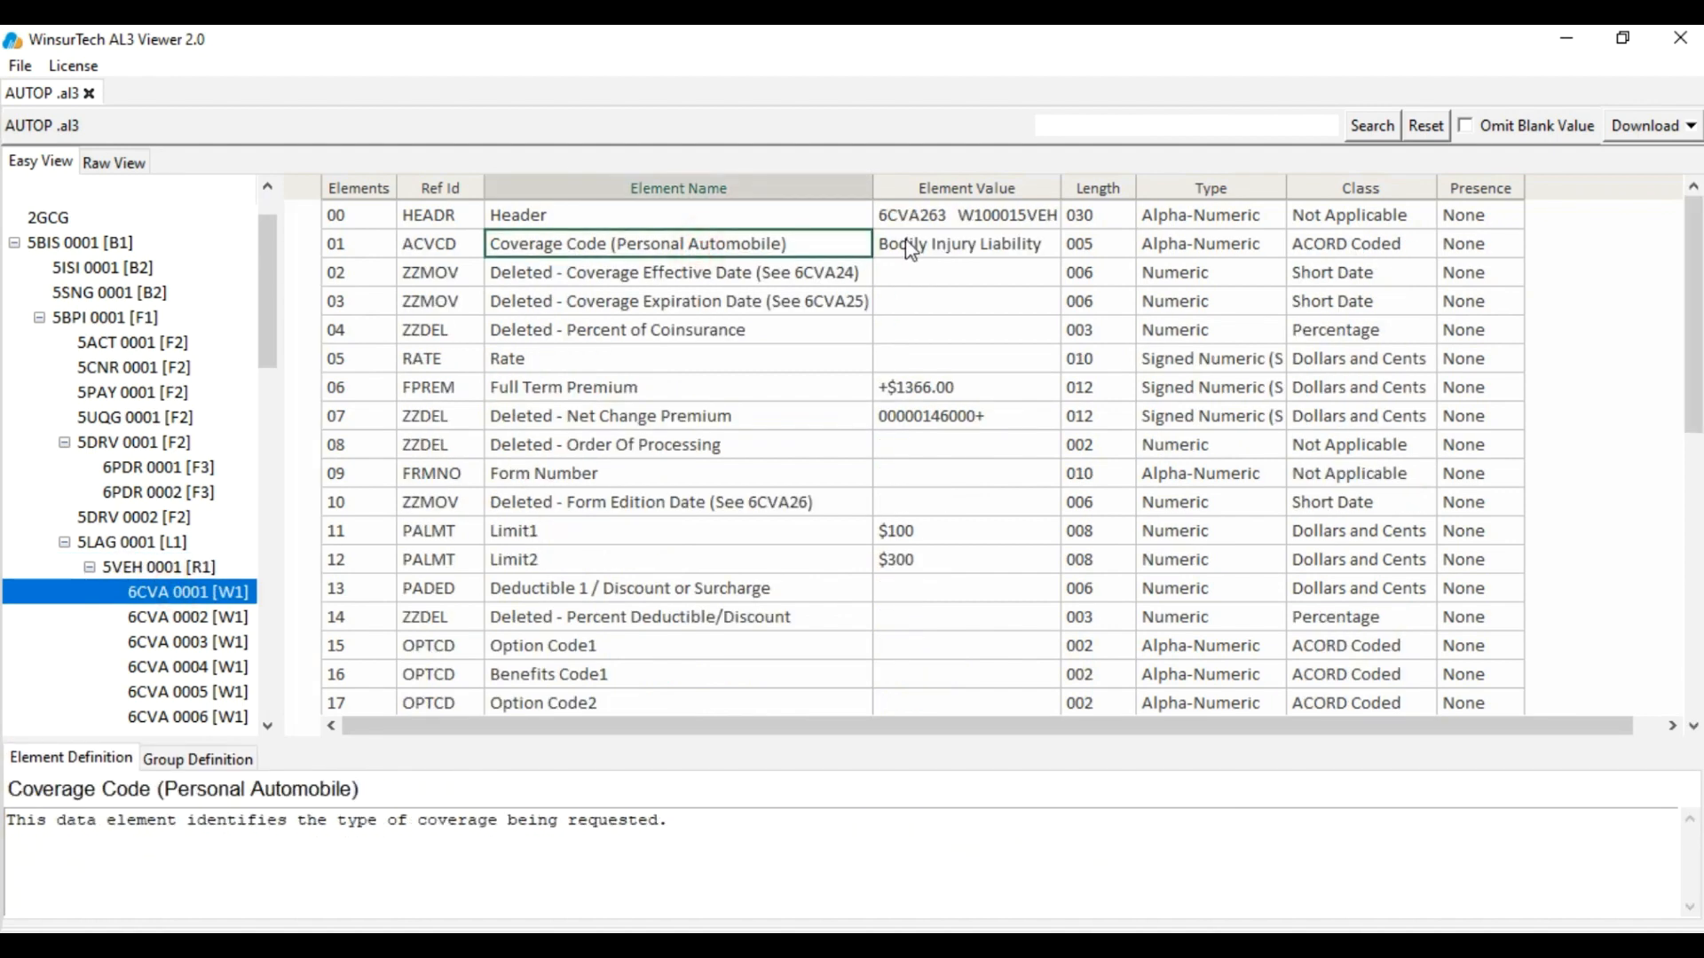
click(907, 244)
click(706, 389)
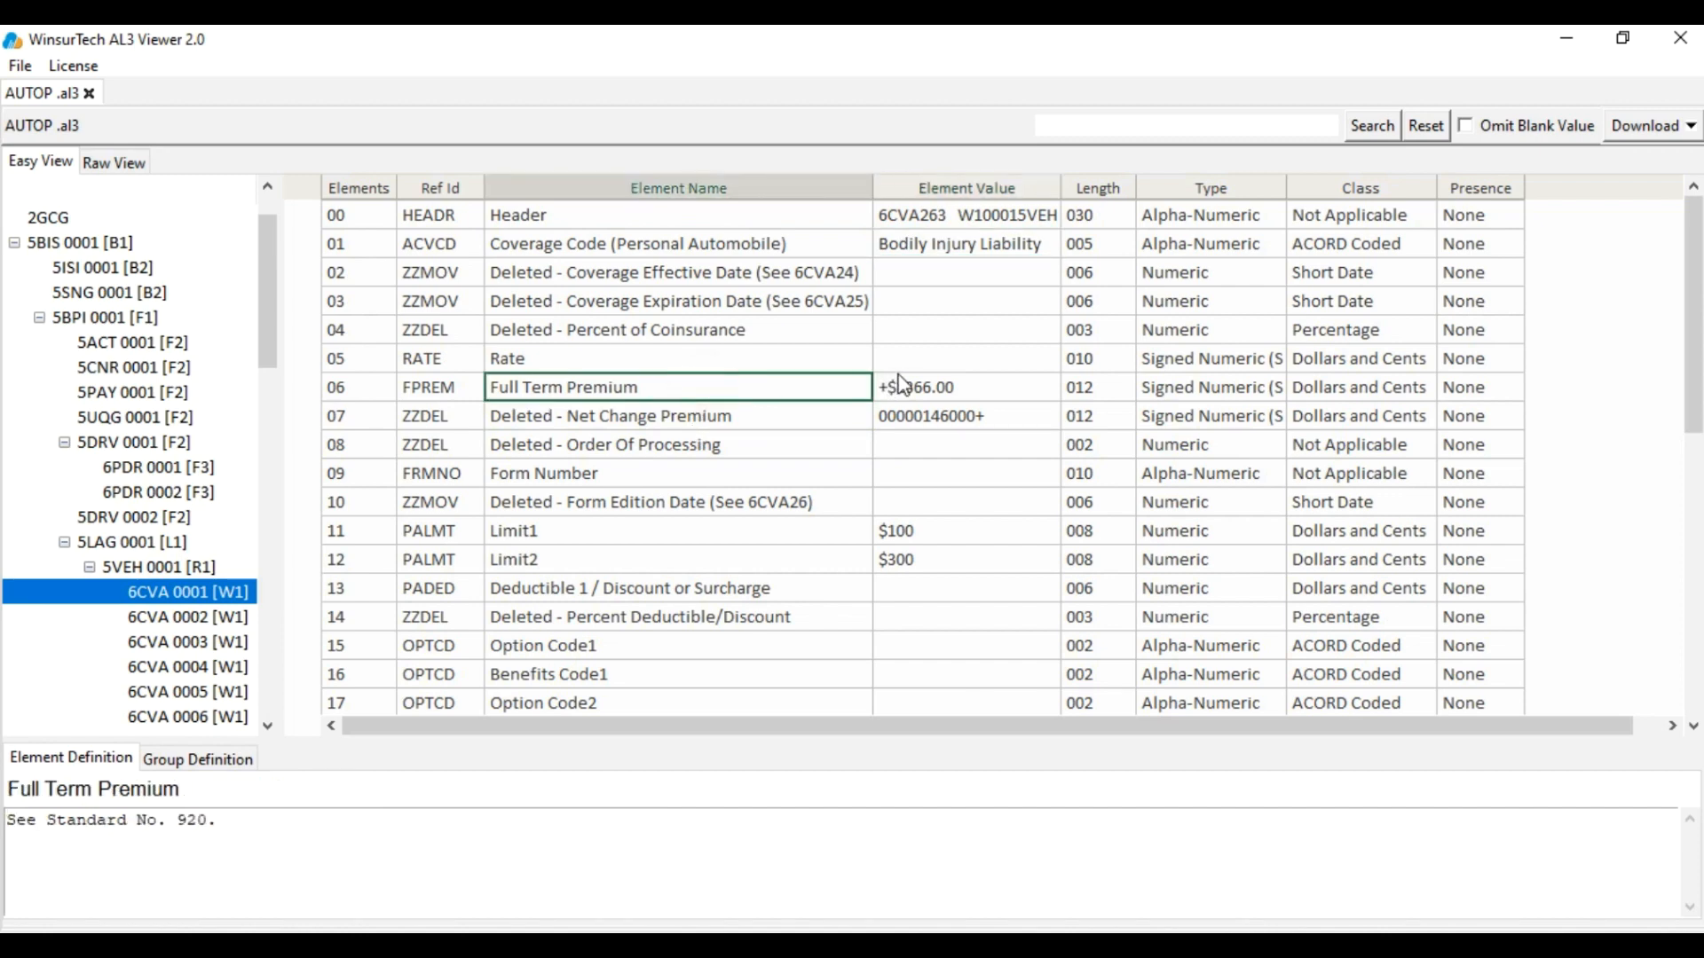
click(900, 382)
click(767, 417)
click(907, 417)
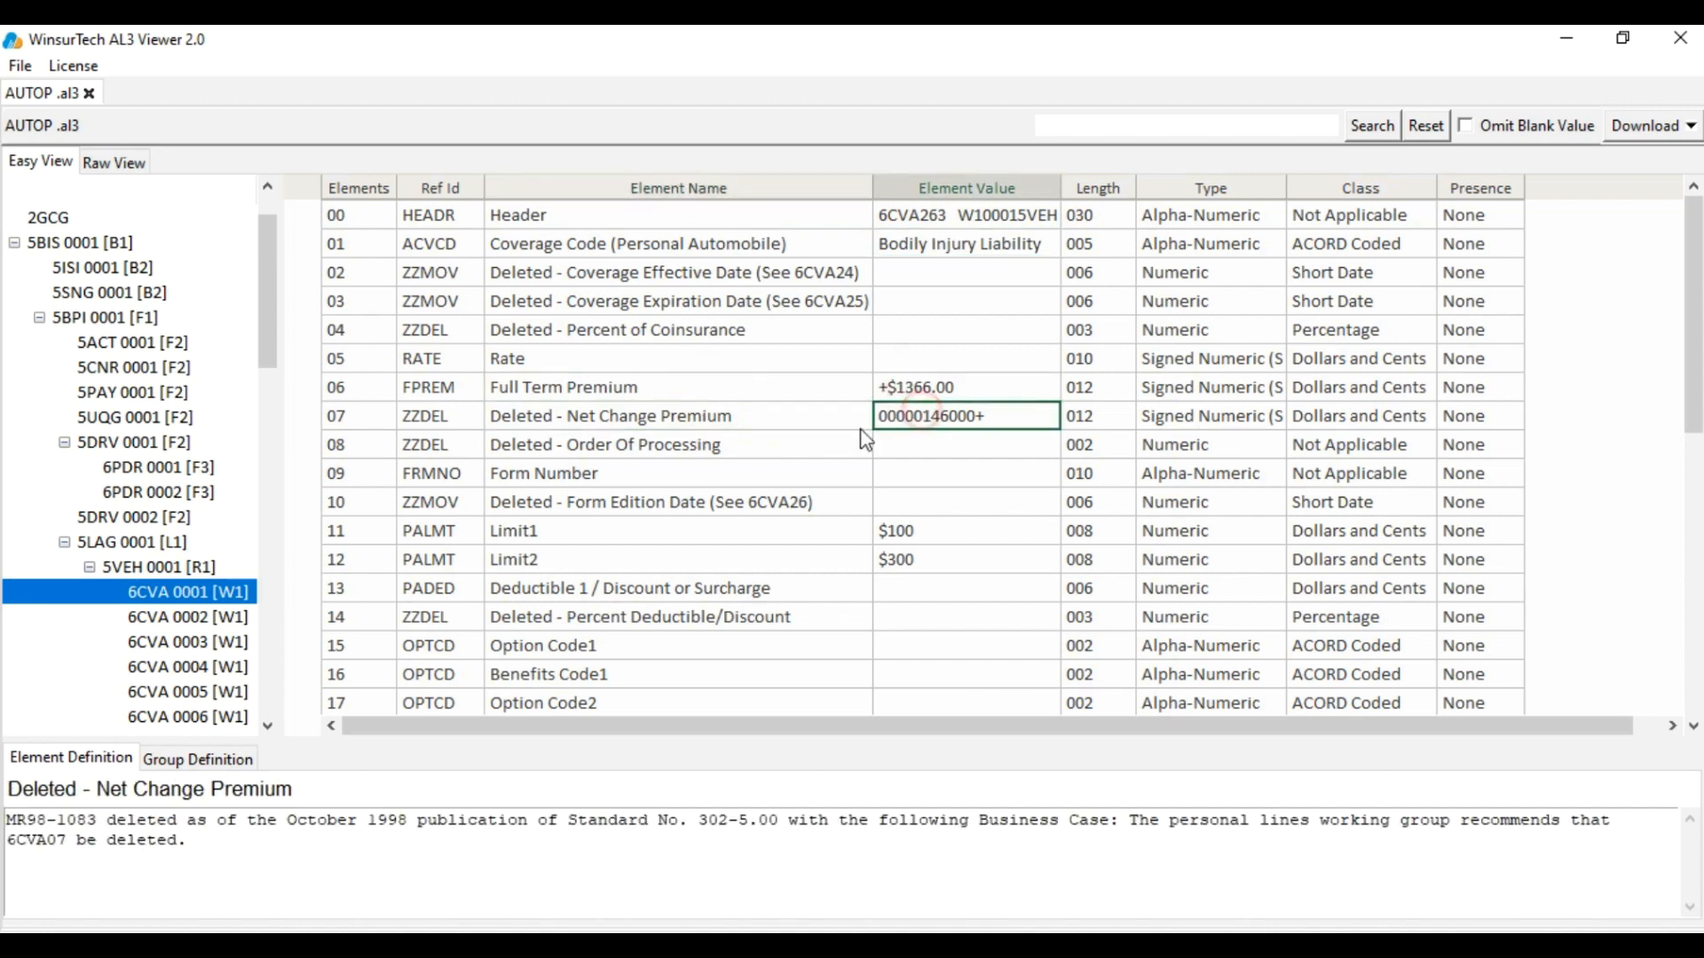
click(589, 535)
click(905, 533)
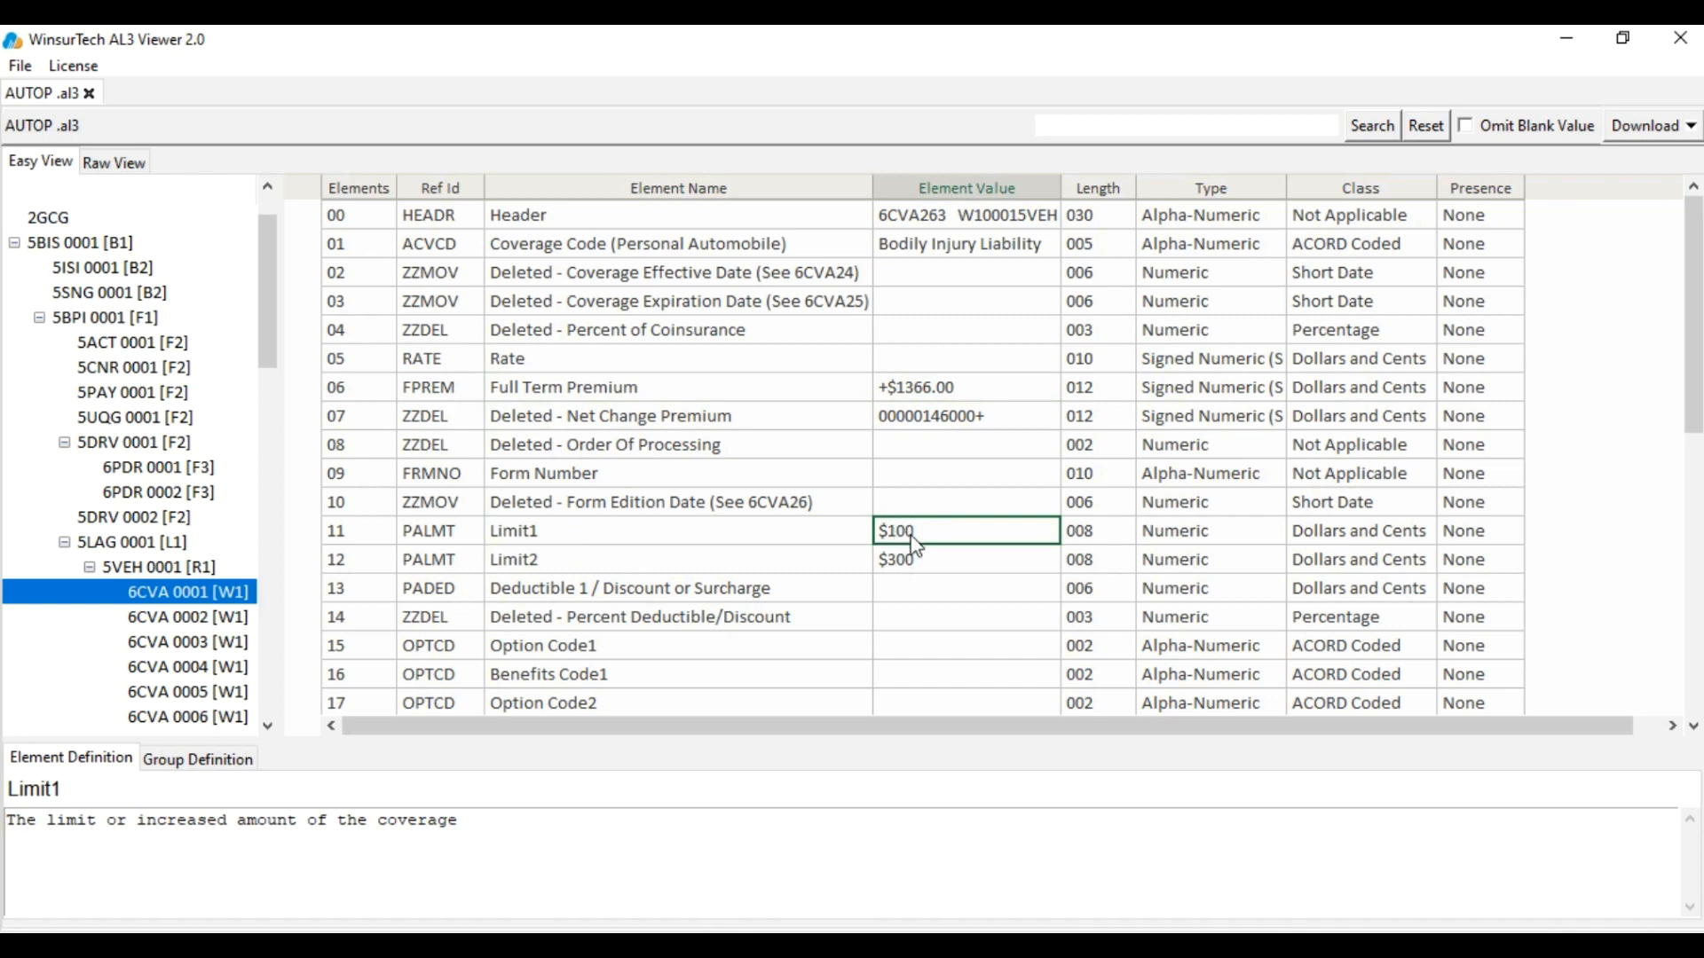
Recheck the 5BPI policy effective and expiration dates, then switch to Raw View
click(903, 390)
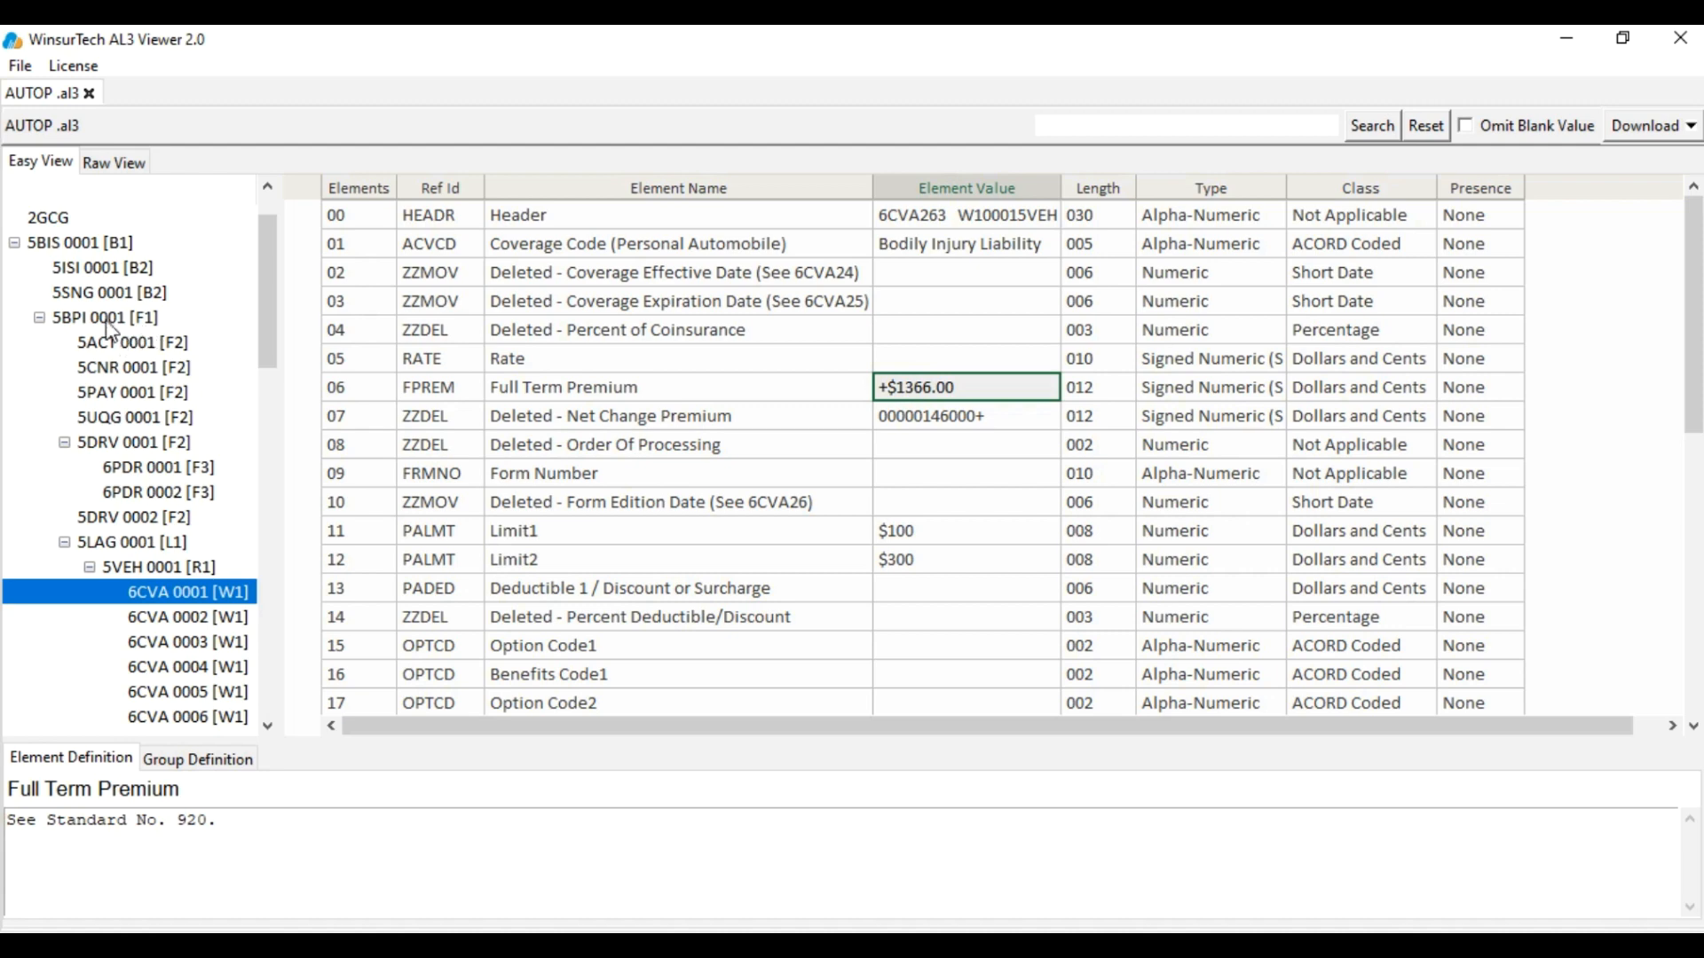
click(101, 317)
click(907, 393)
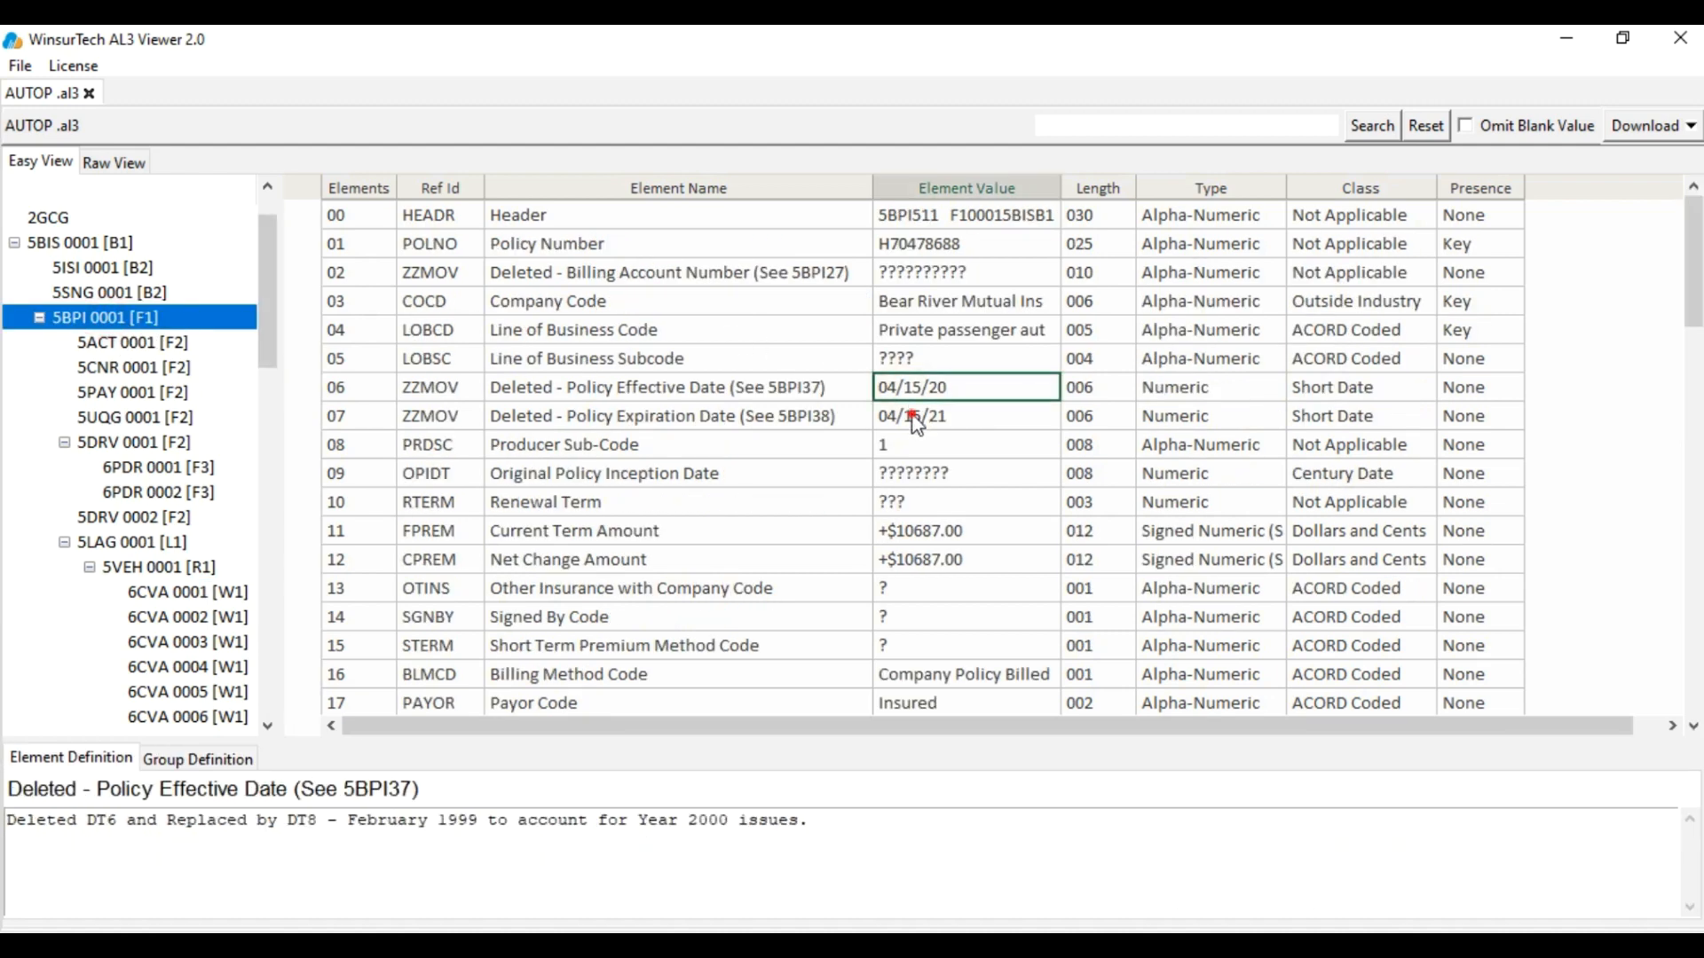
click(914, 419)
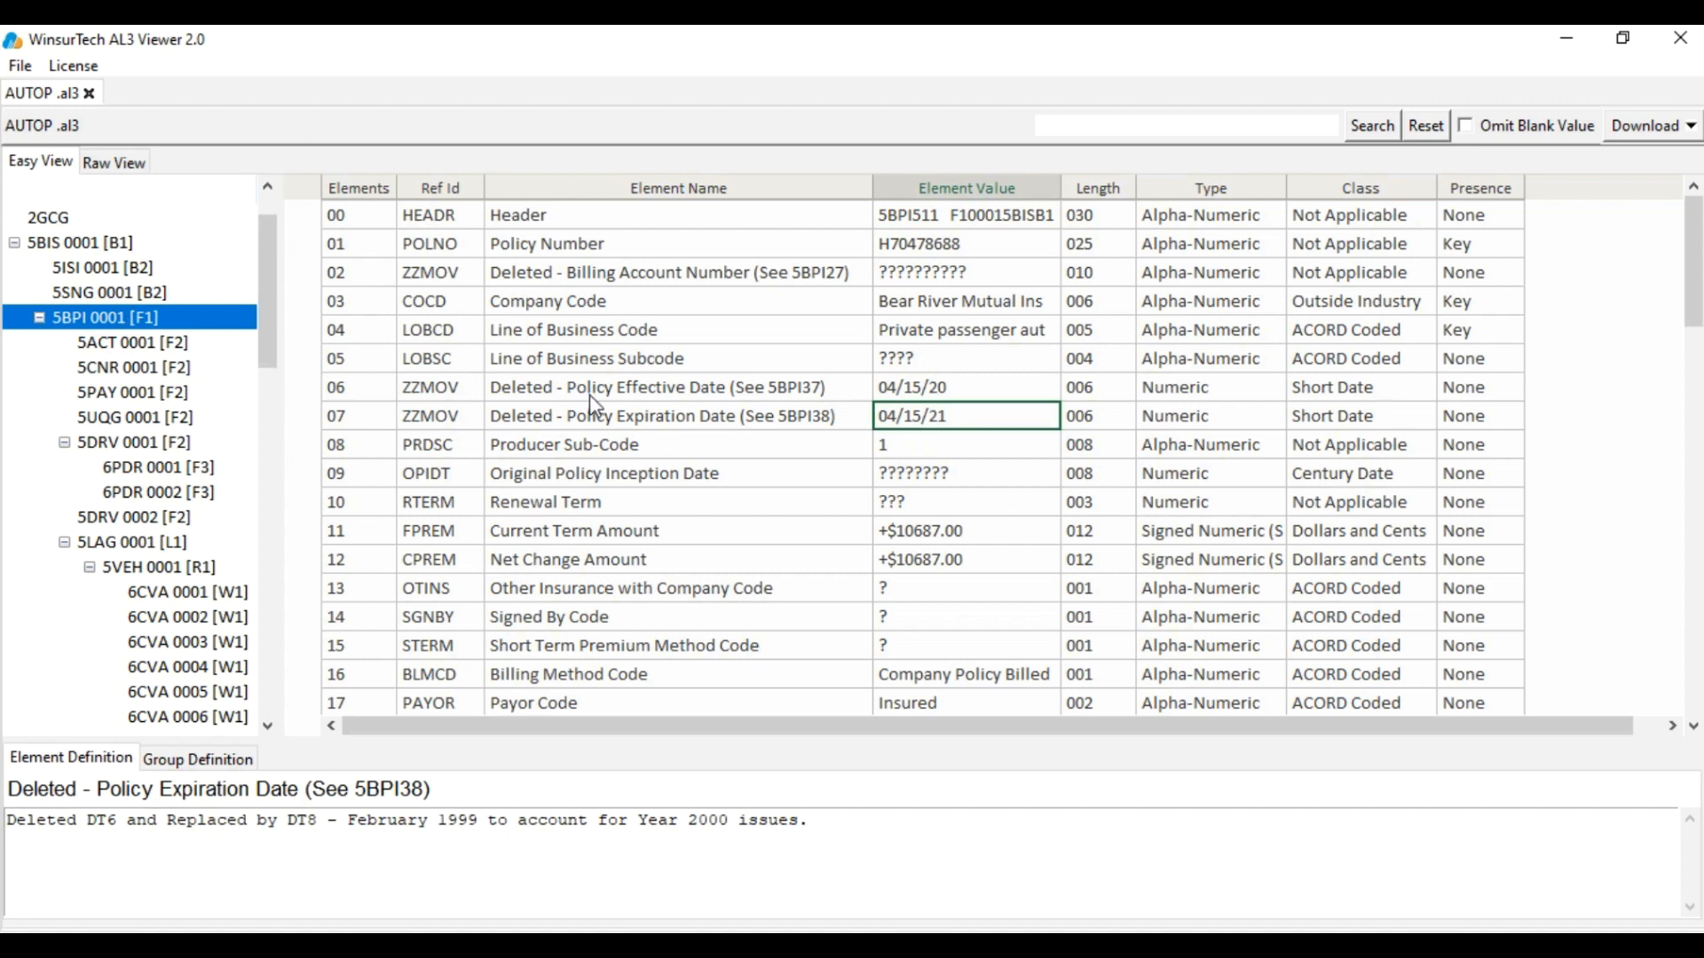
click(114, 161)
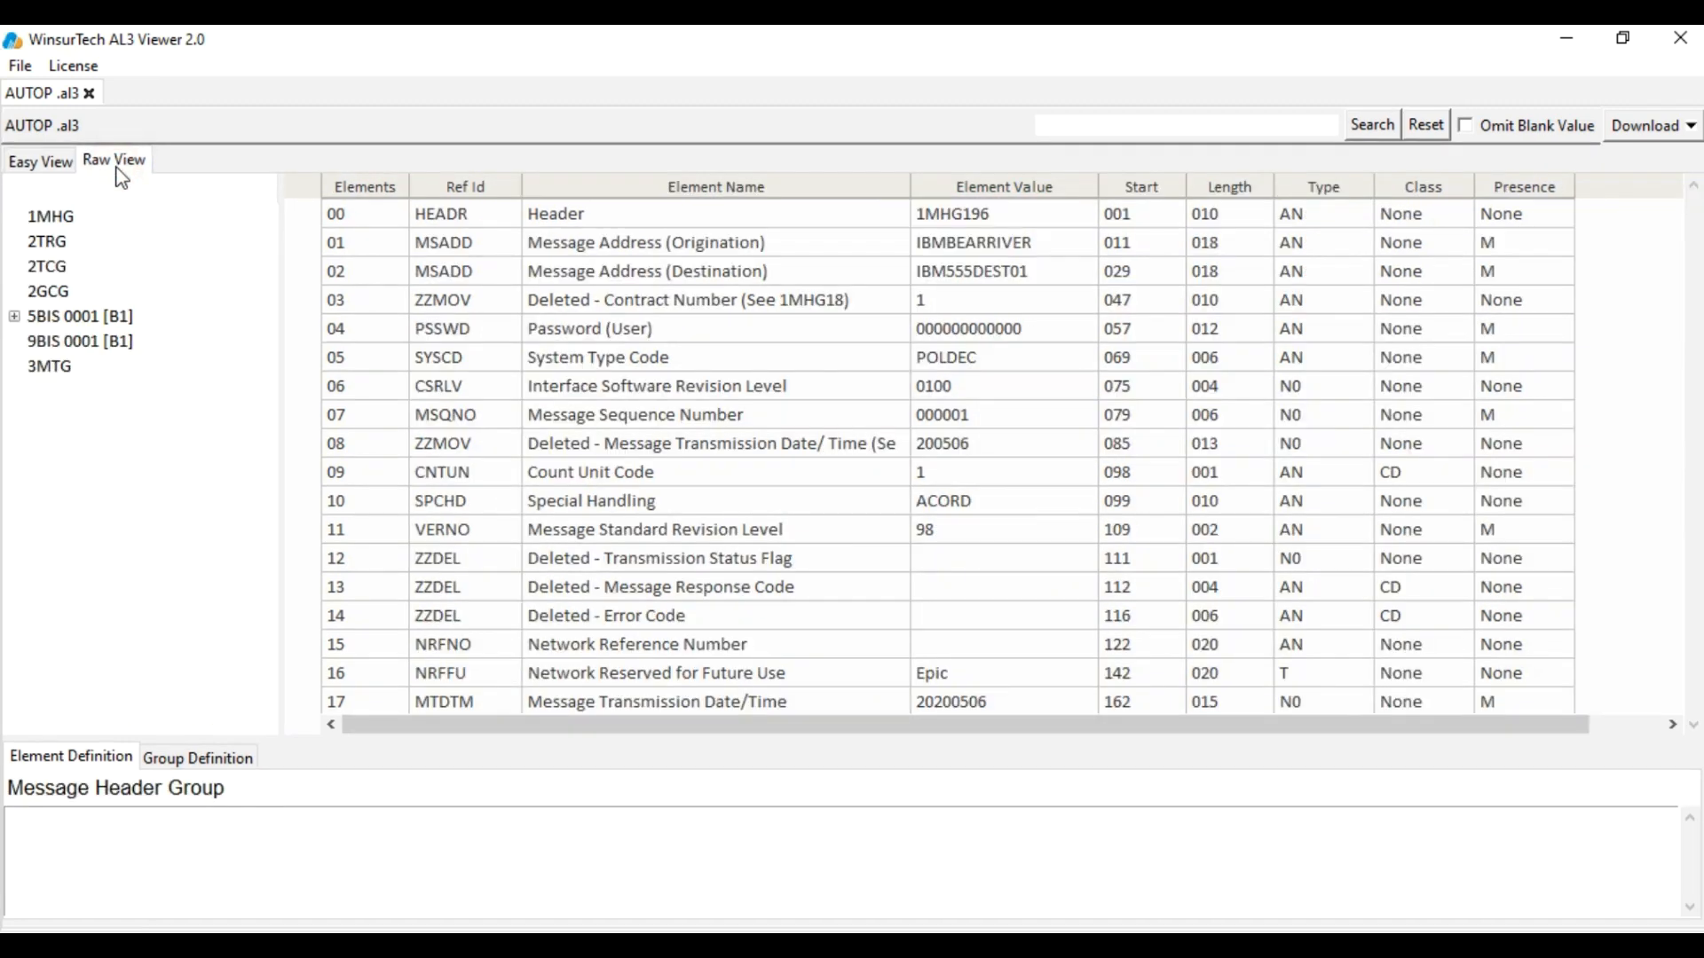
Show 5BPI 0001 in raw form and check raw dates 200415 and 210415
click(15, 317)
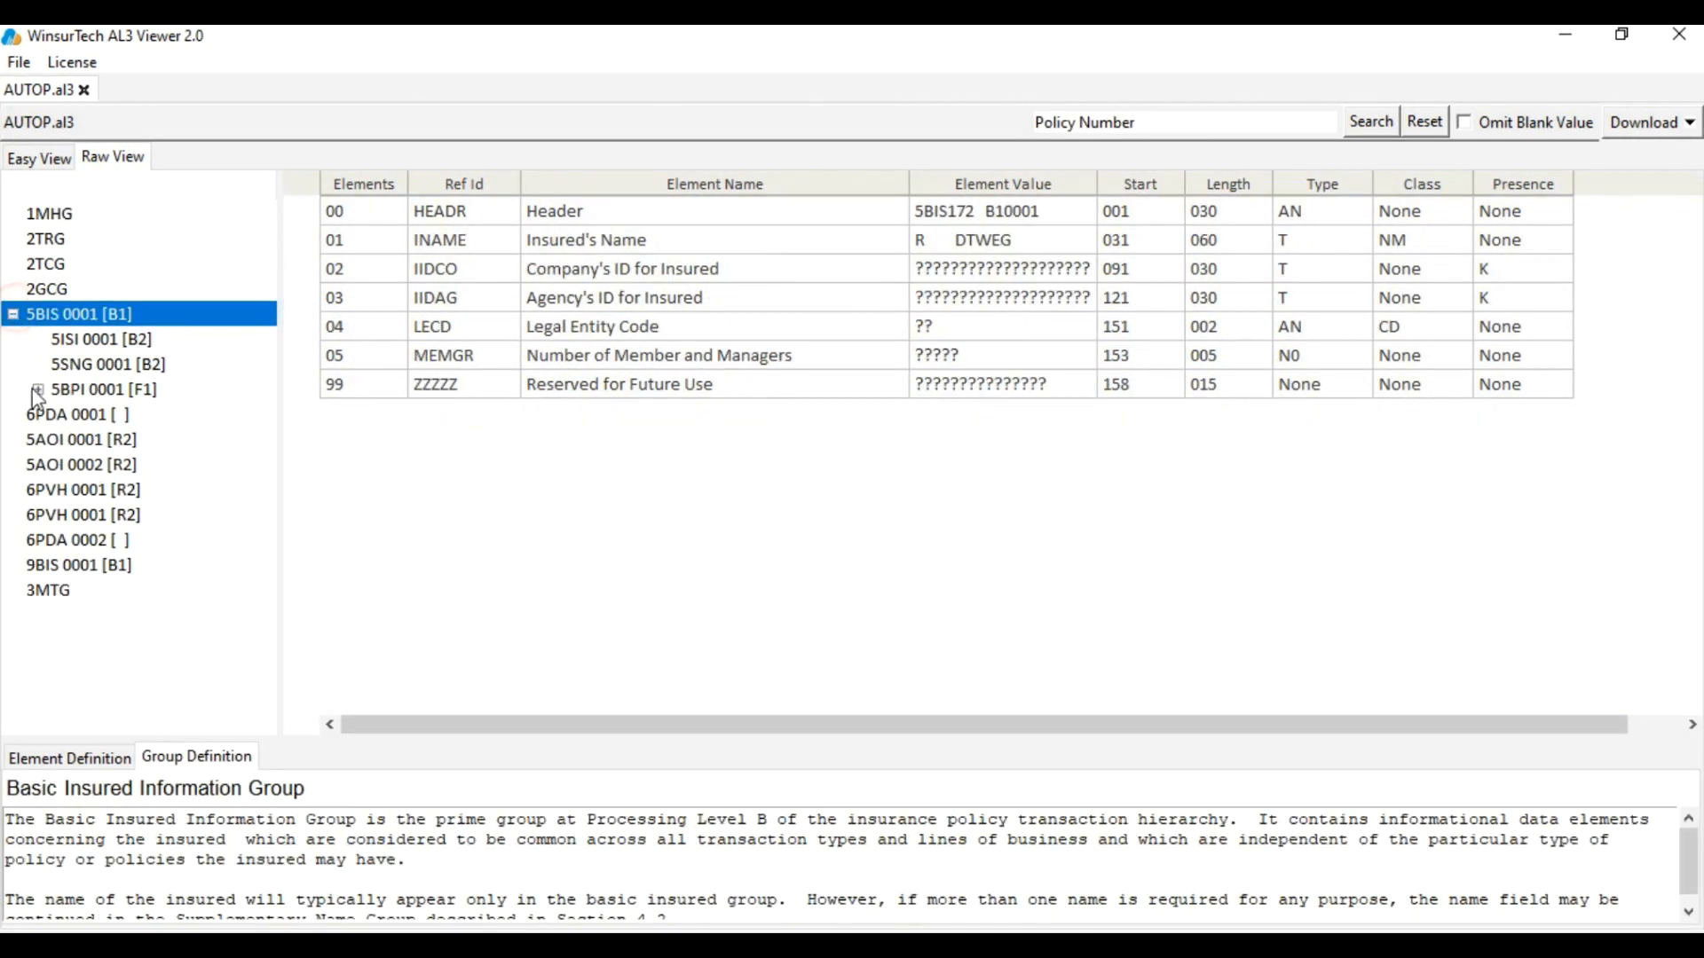
click(37, 391)
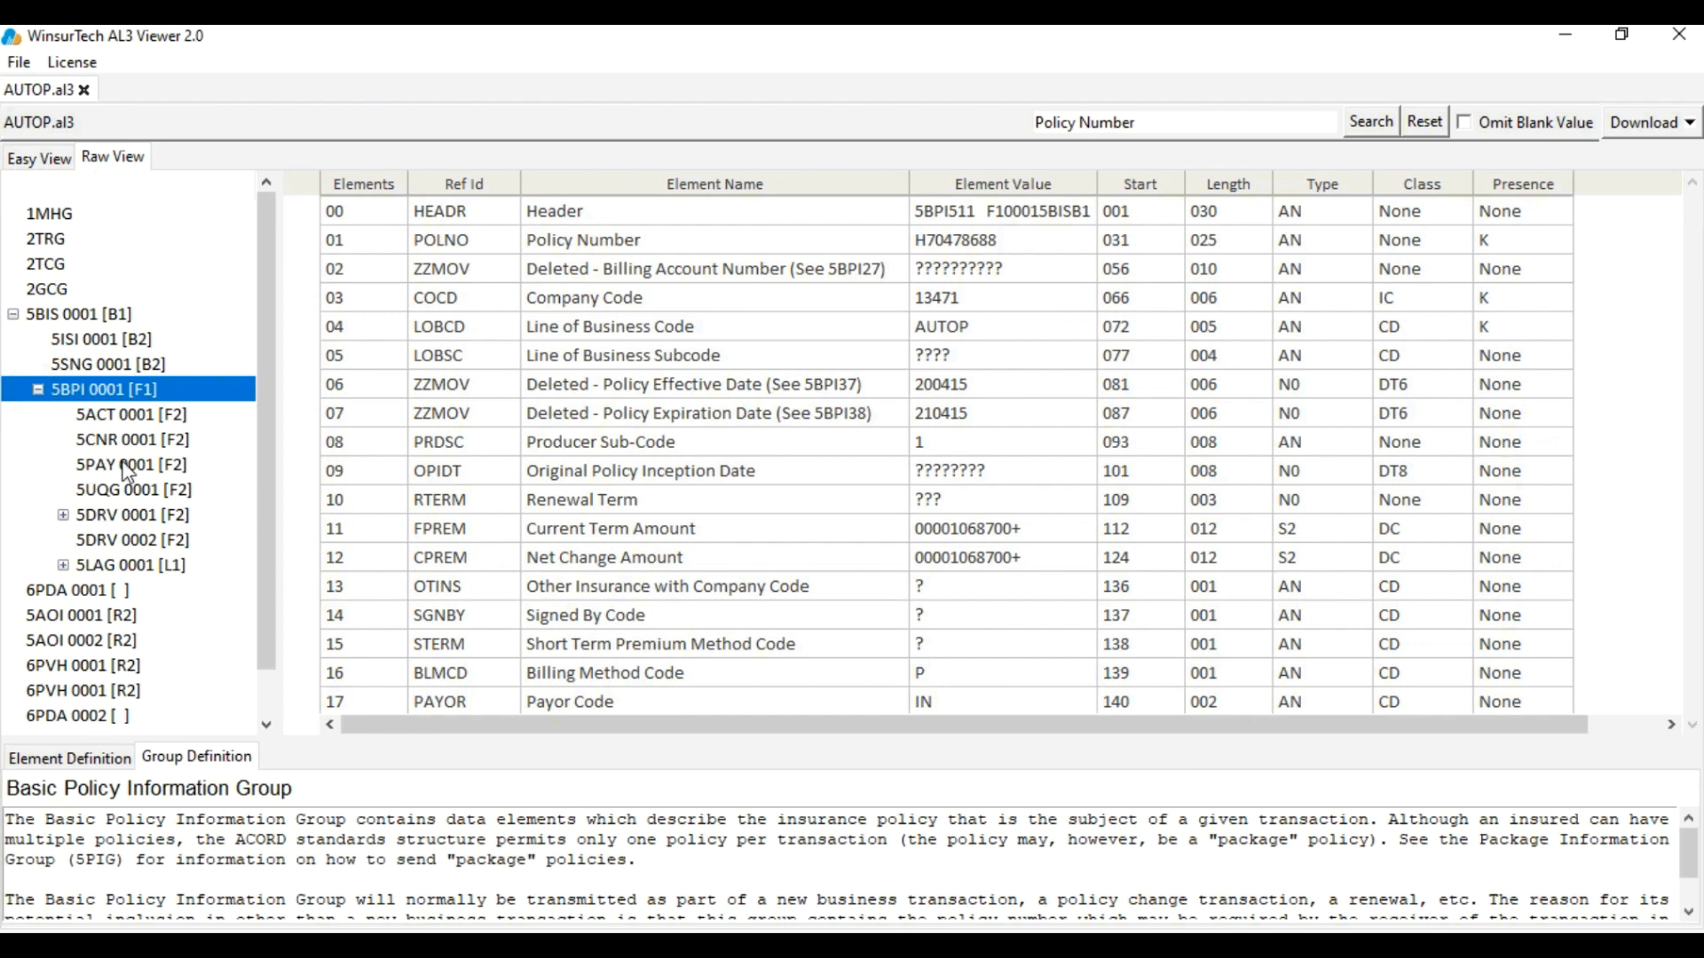
click(63, 515)
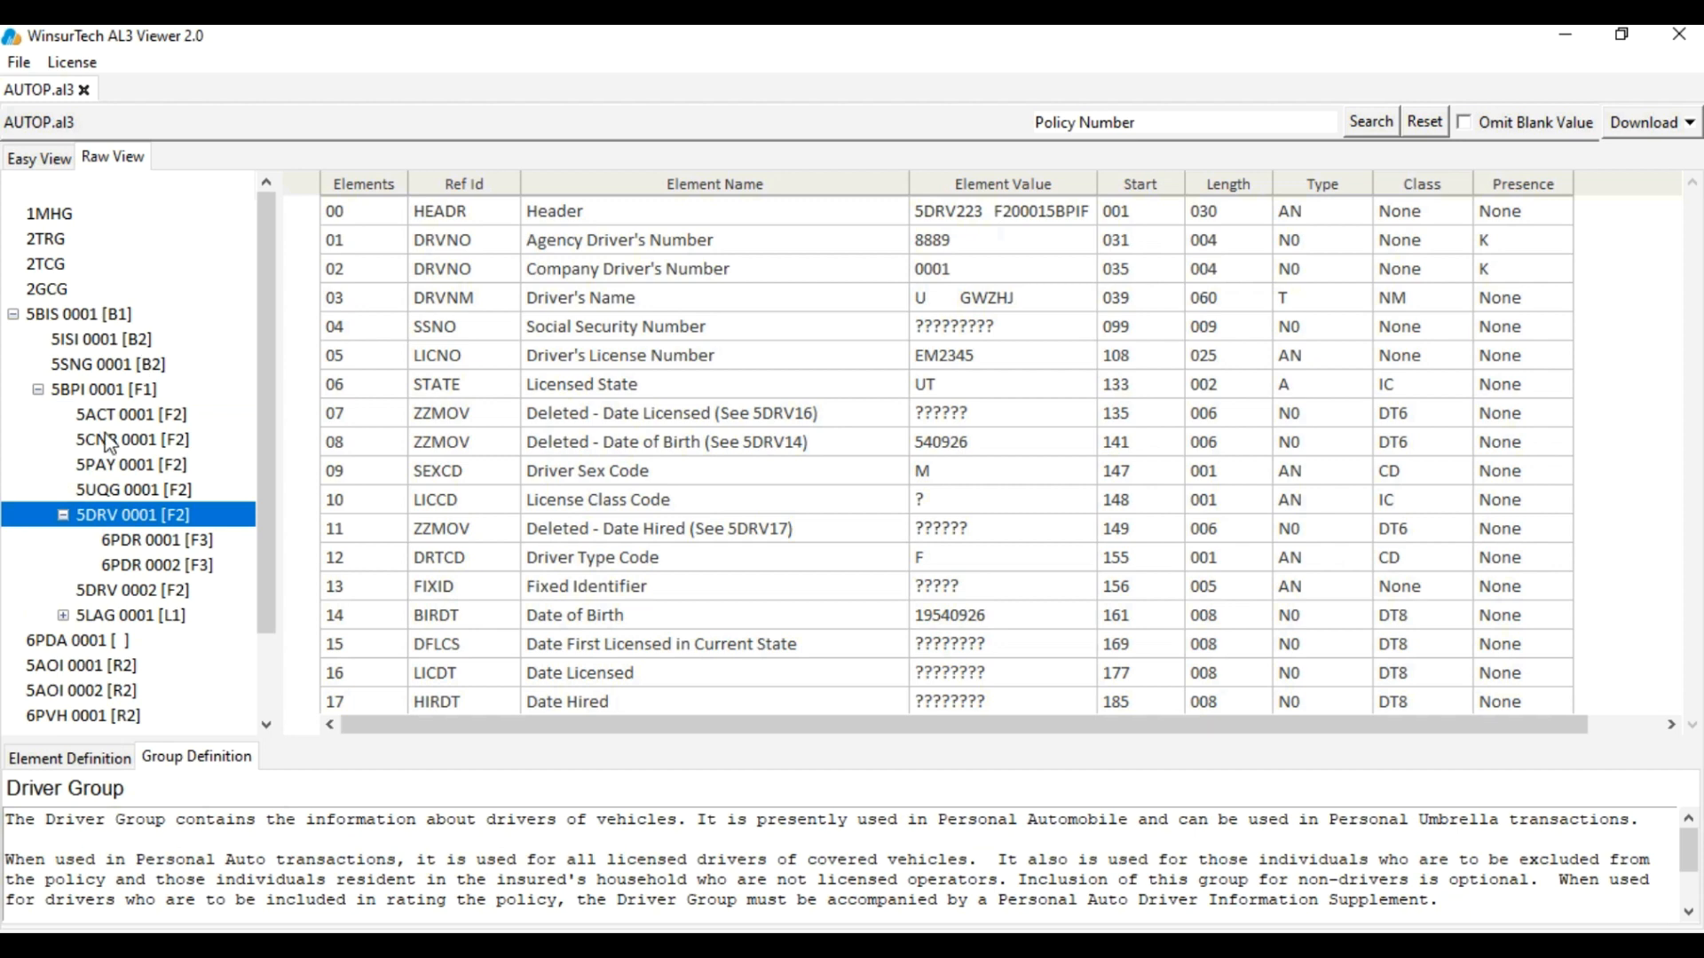
click(86, 391)
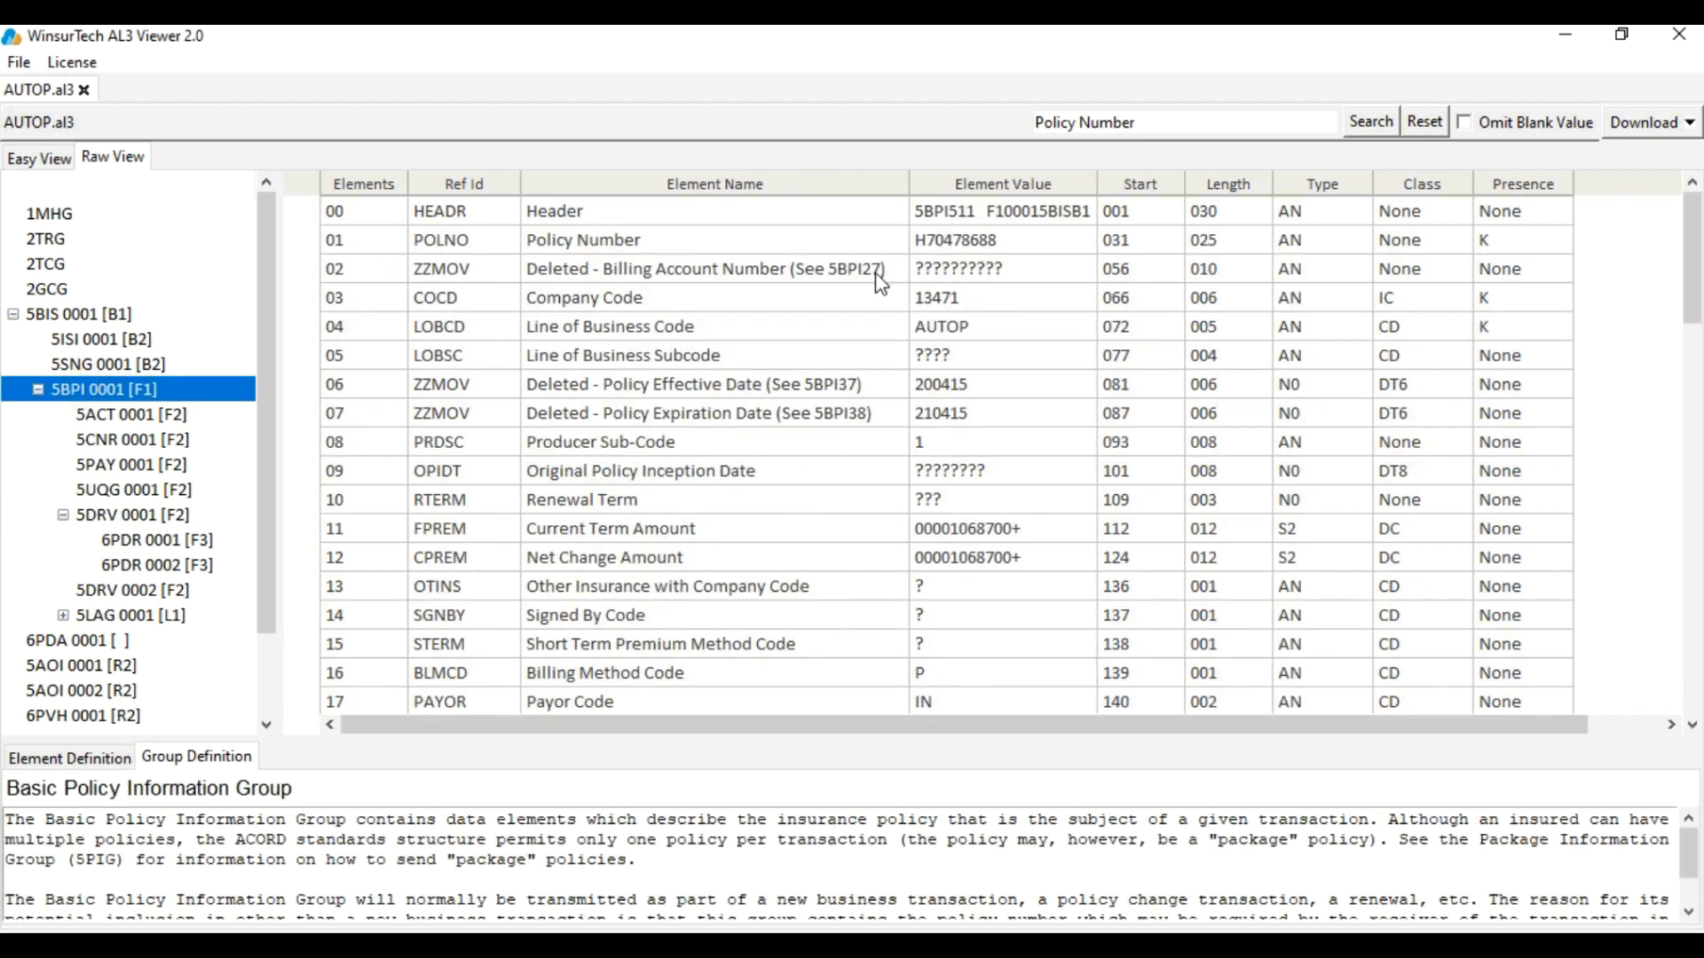
click(938, 330)
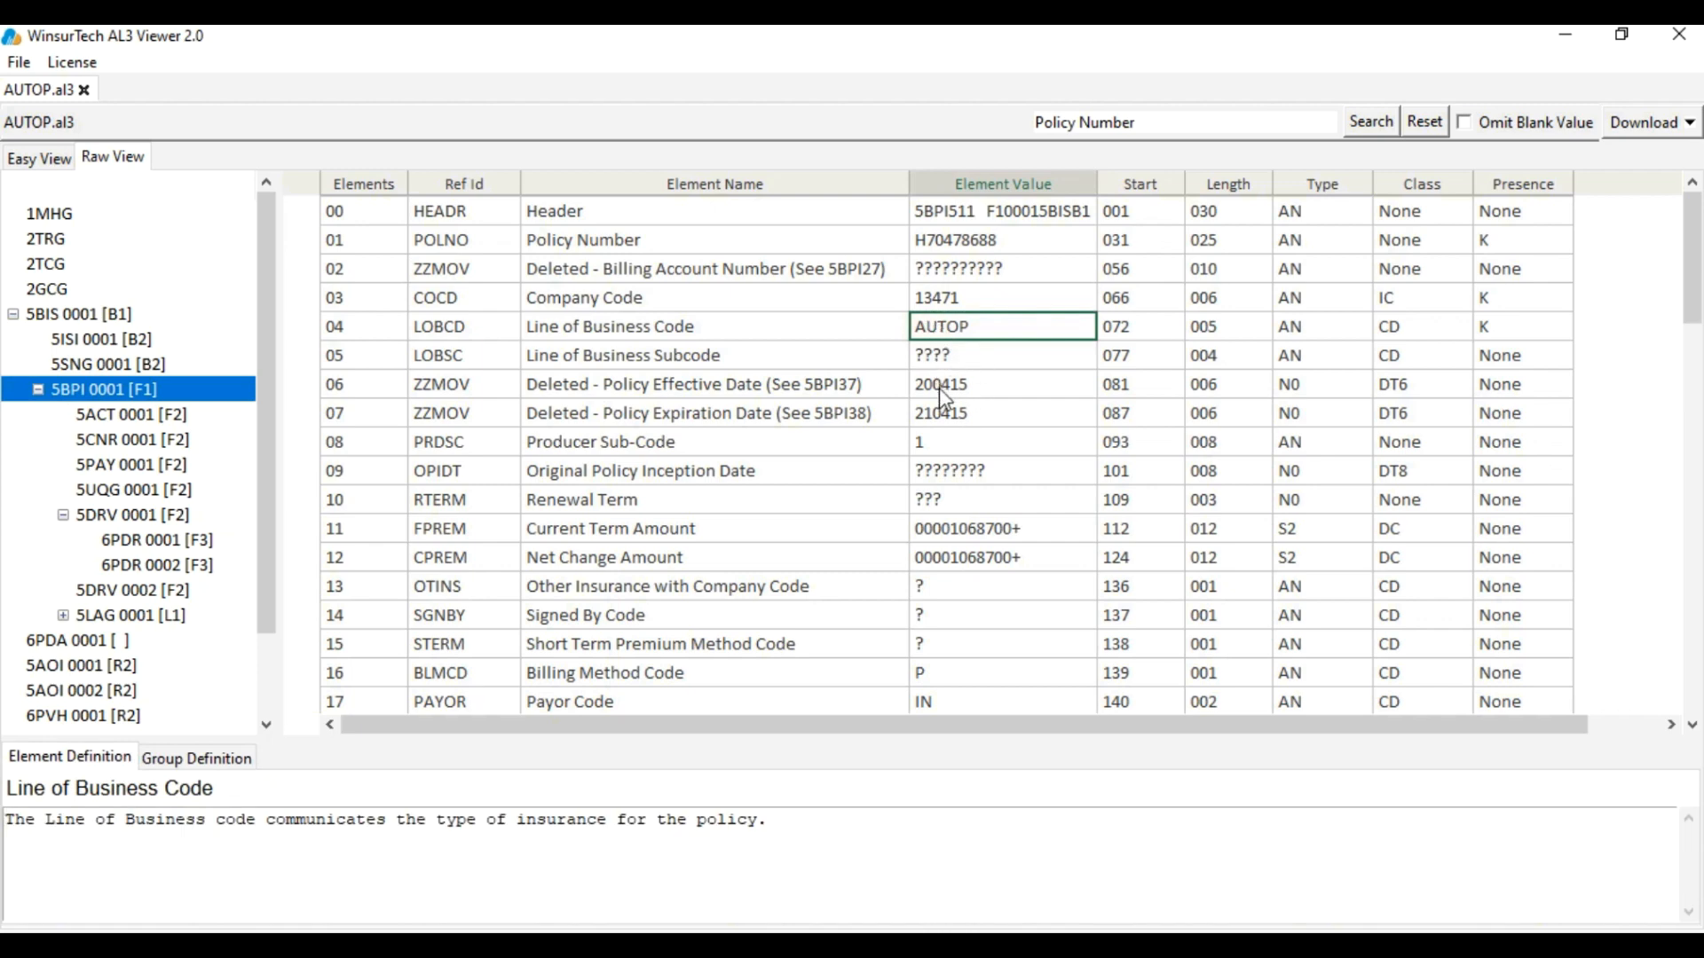
click(942, 387)
click(947, 417)
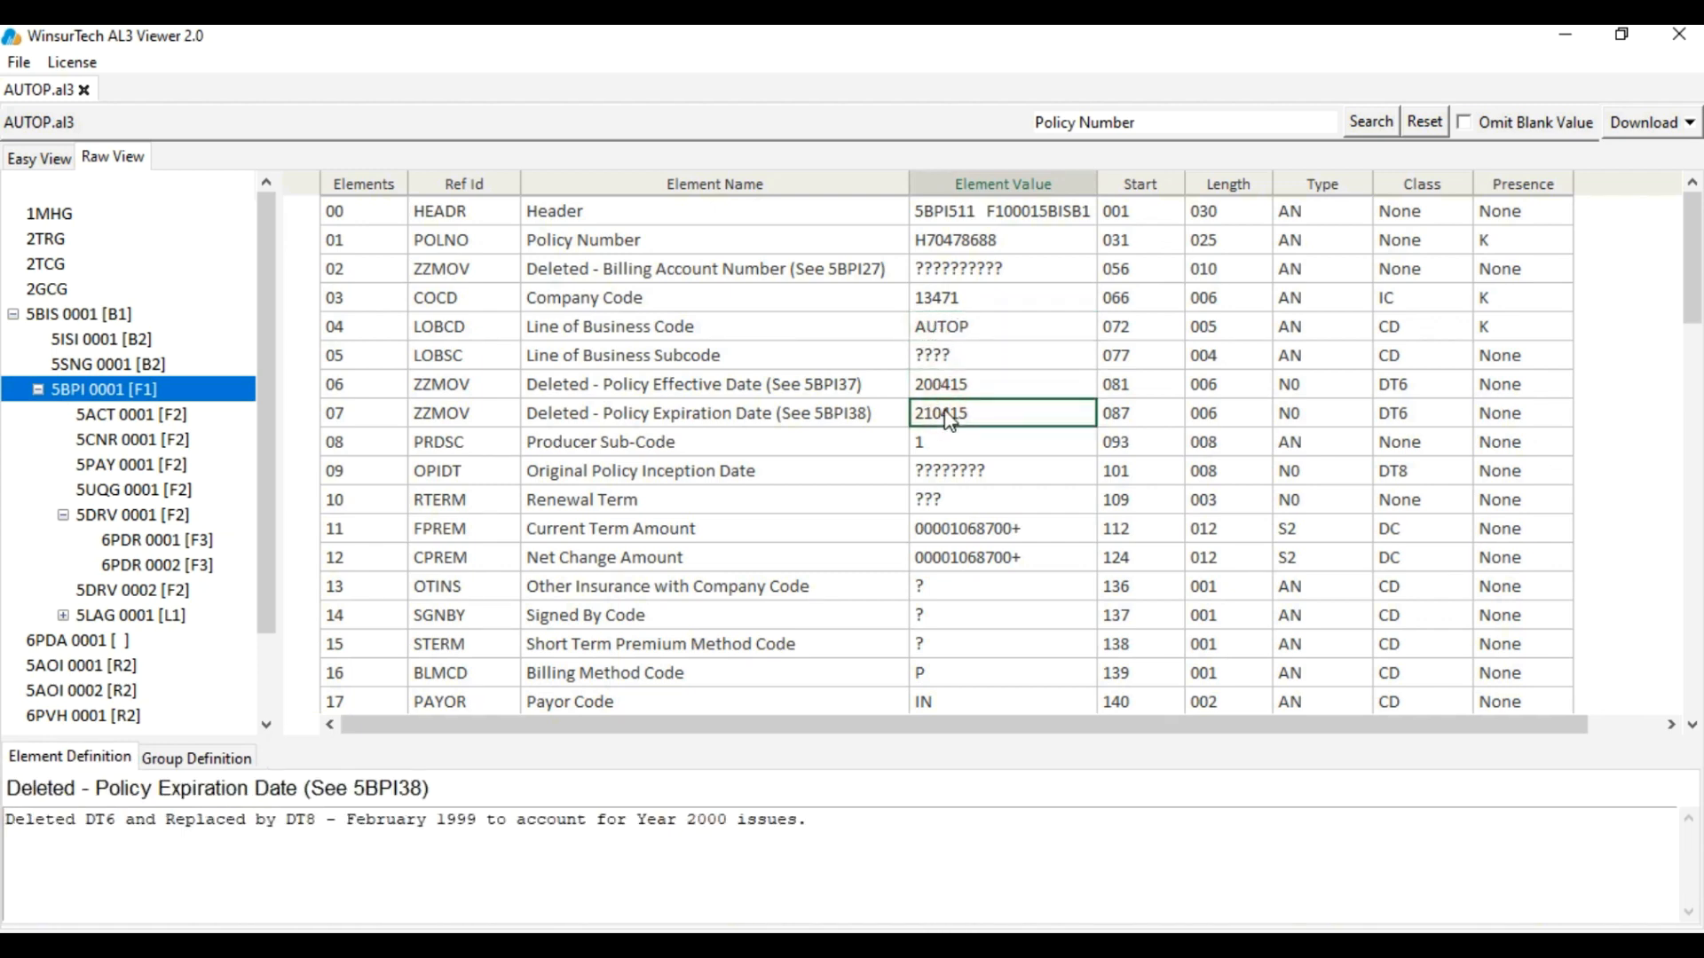
Recheck the raw dates and Current Term and Net Change Amounts, then return to Easy View
click(948, 386)
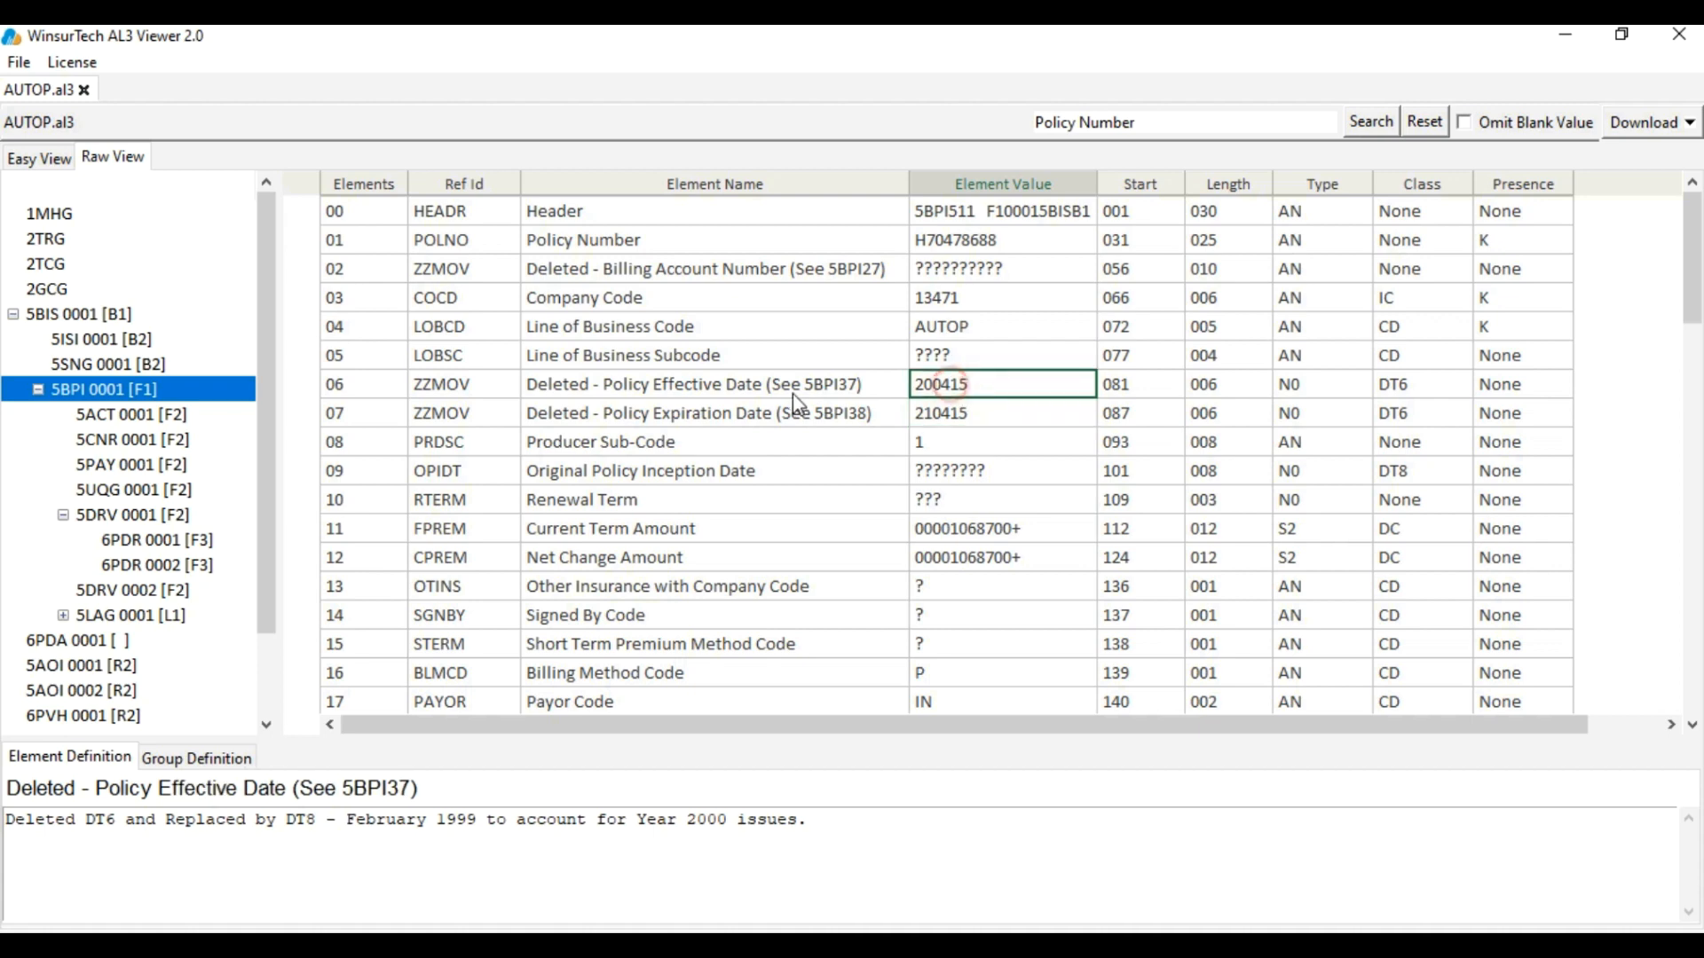
click(803, 392)
click(942, 411)
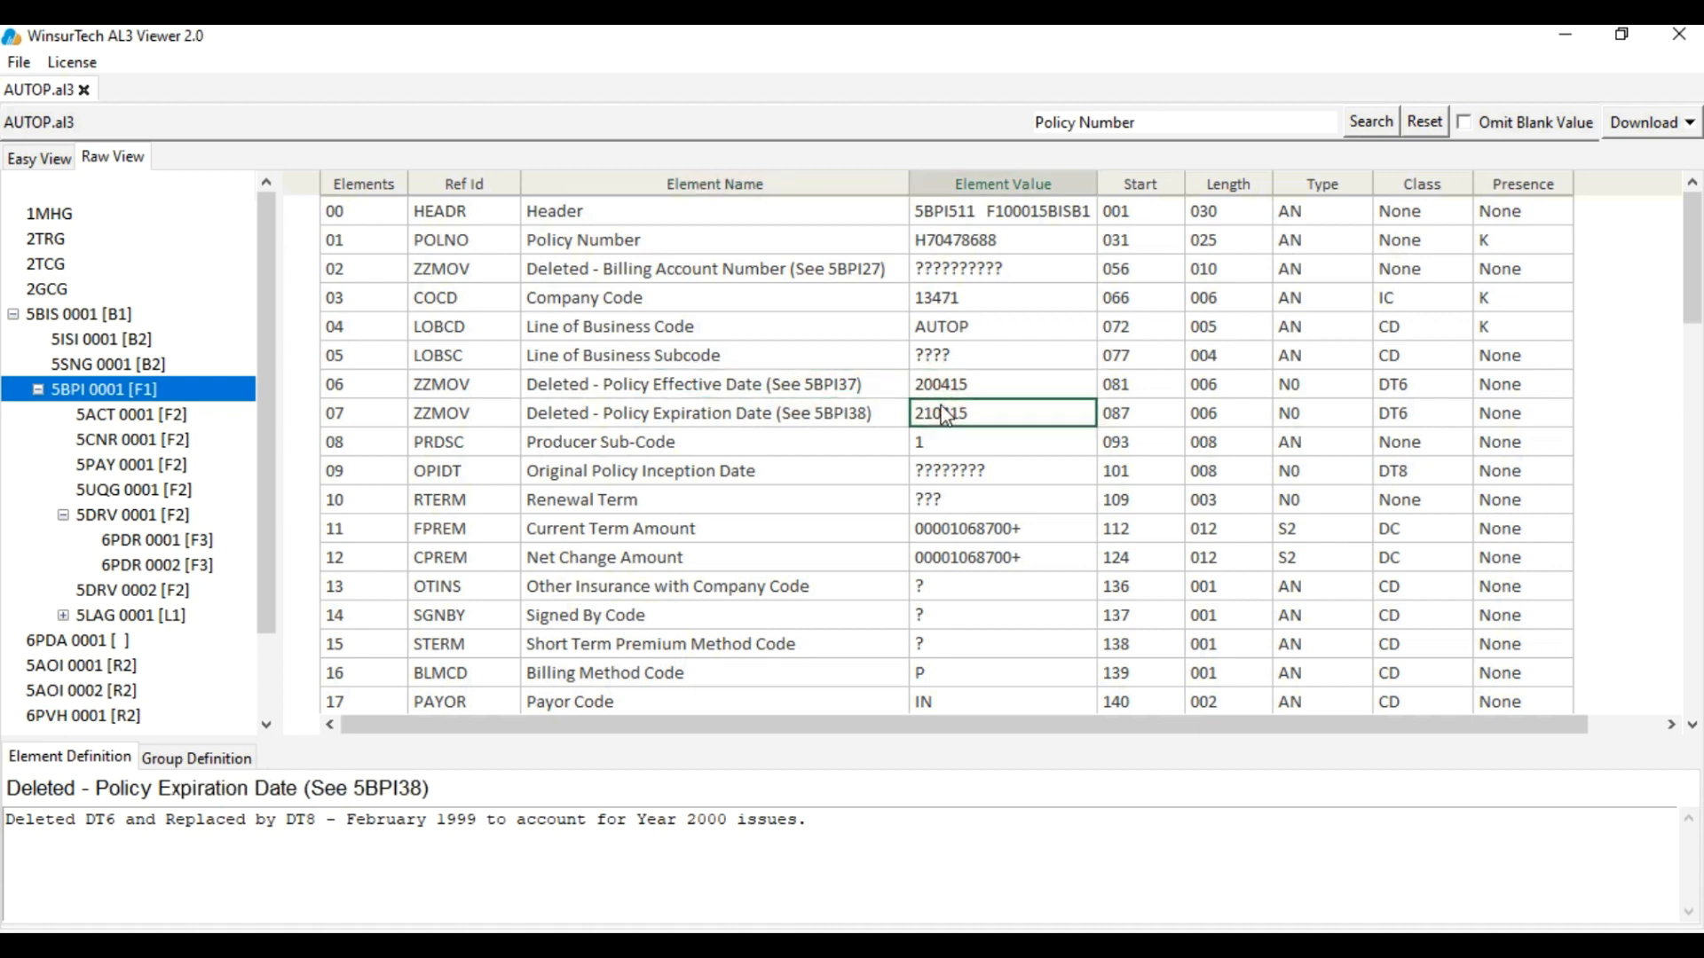
click(965, 531)
click(976, 559)
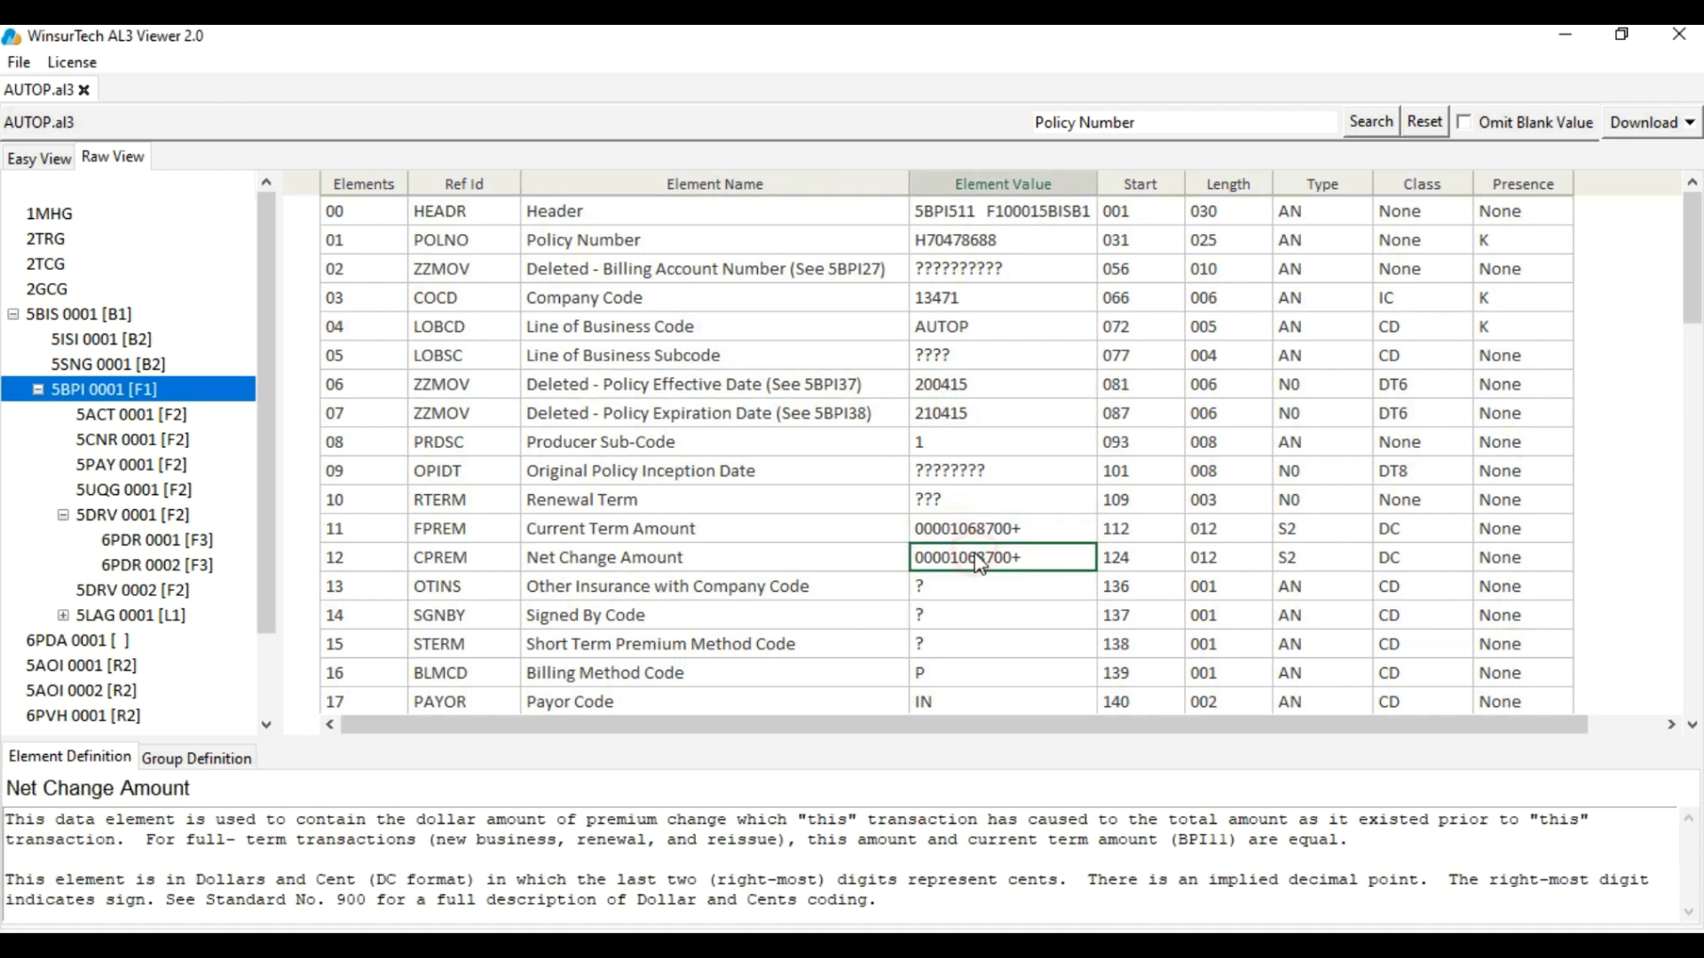
click(966, 390)
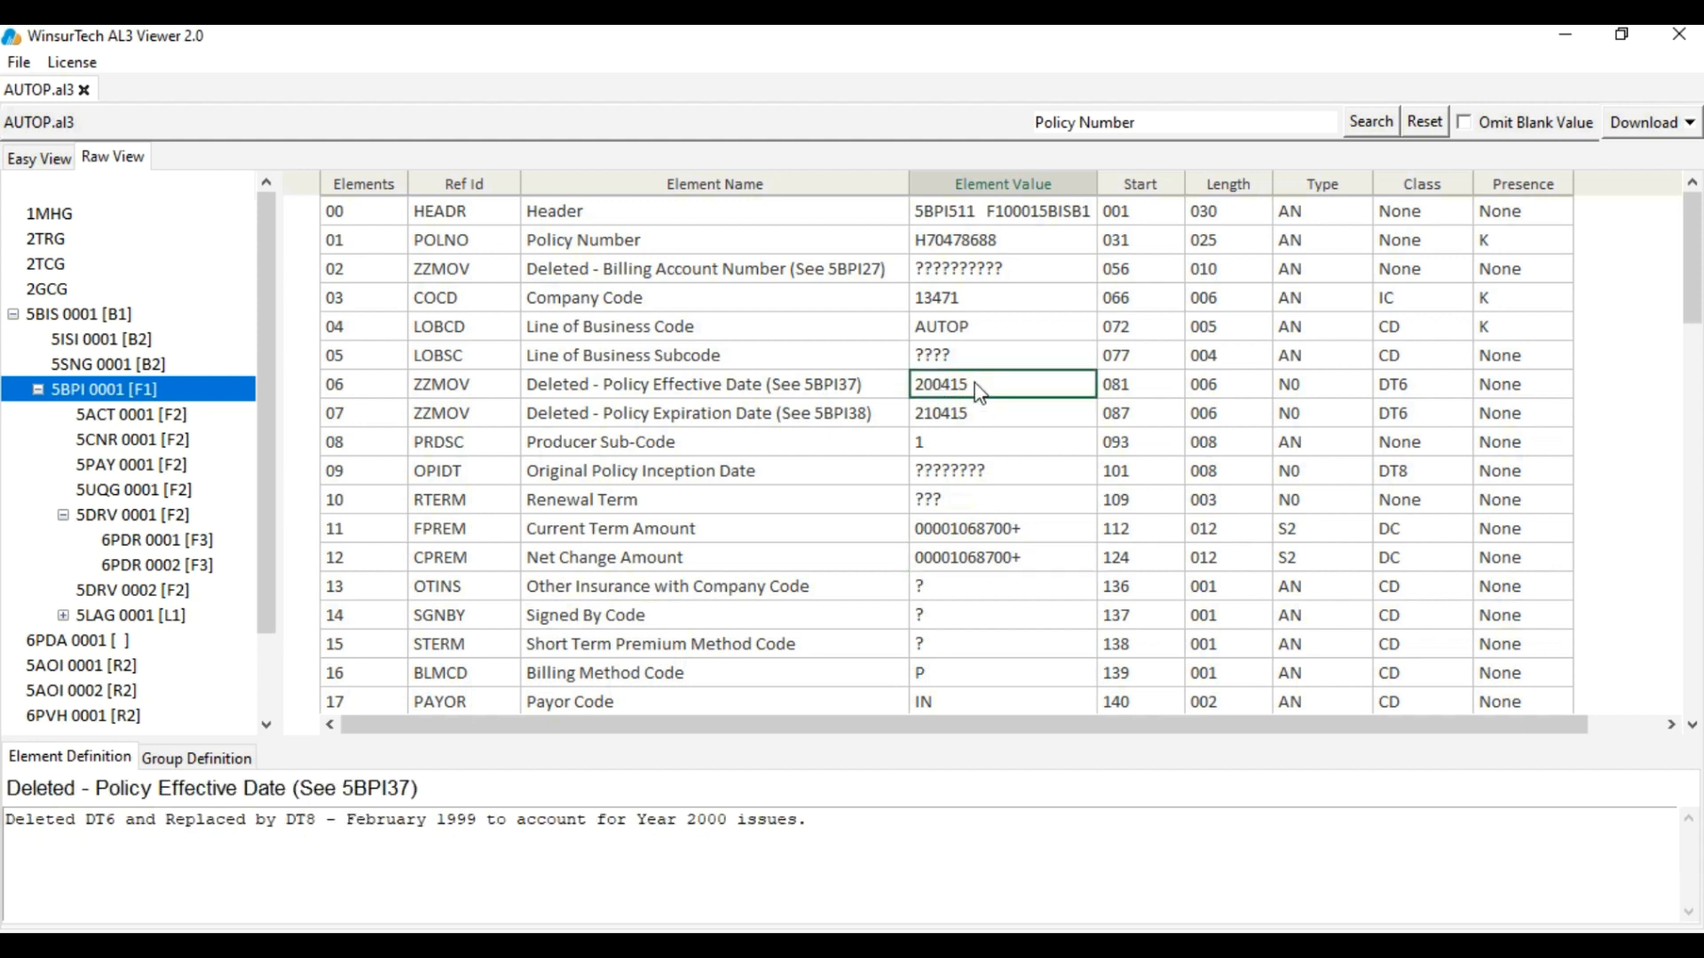
click(988, 412)
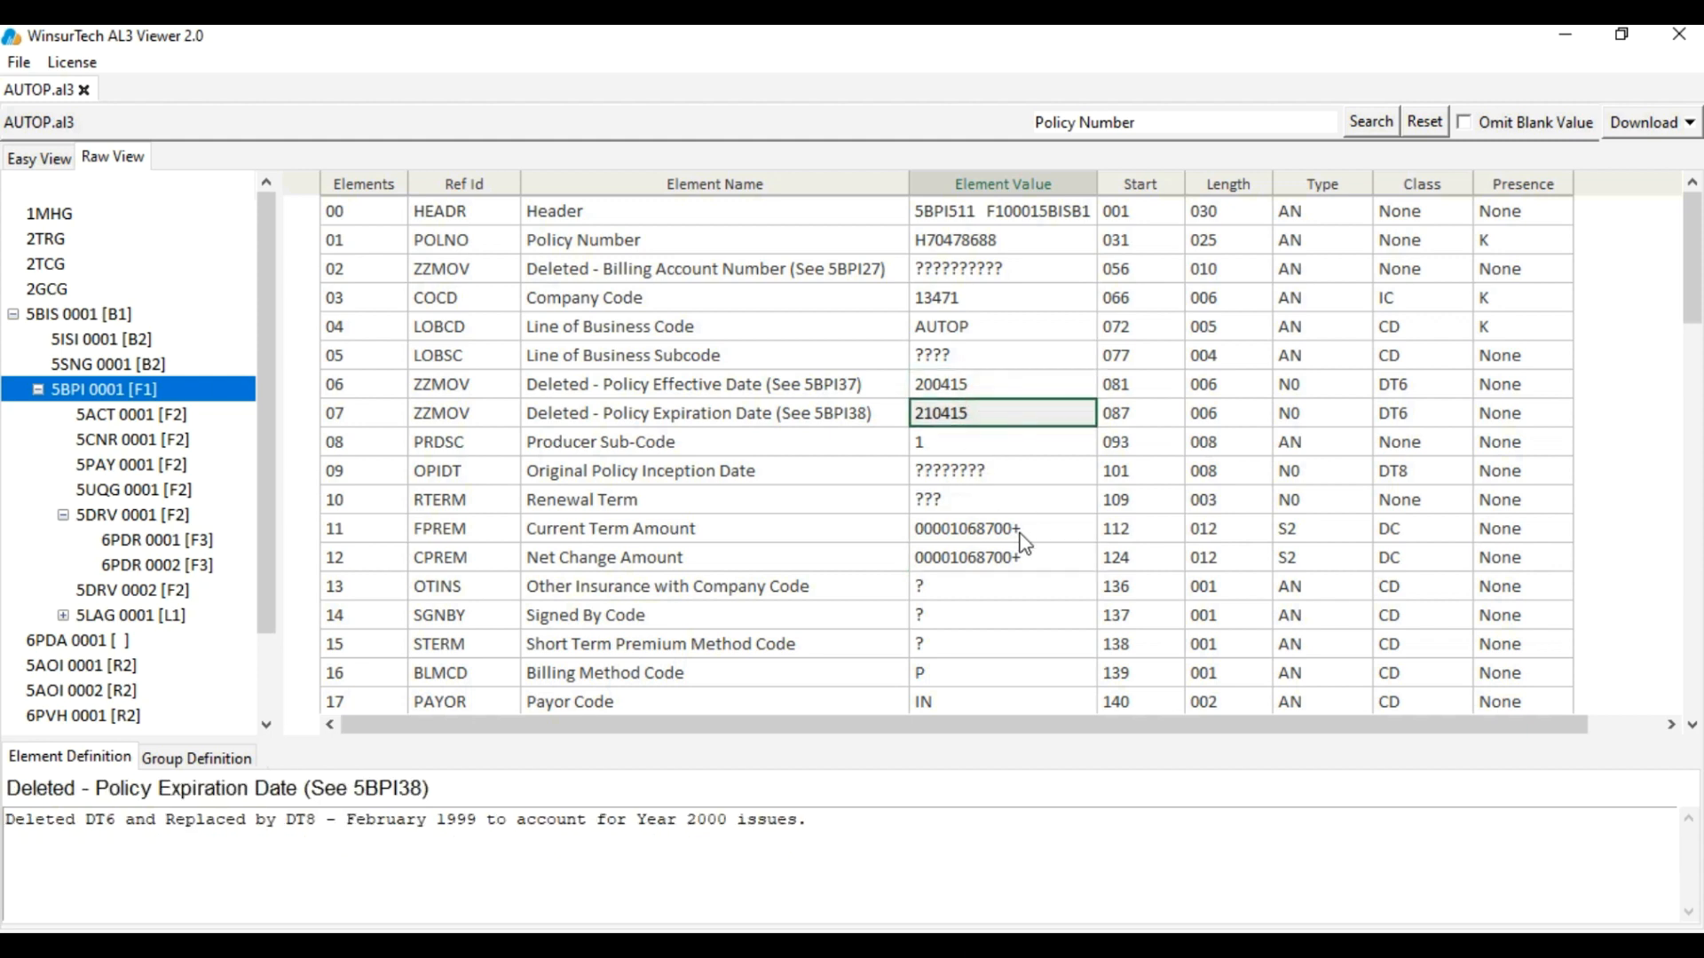
click(1021, 531)
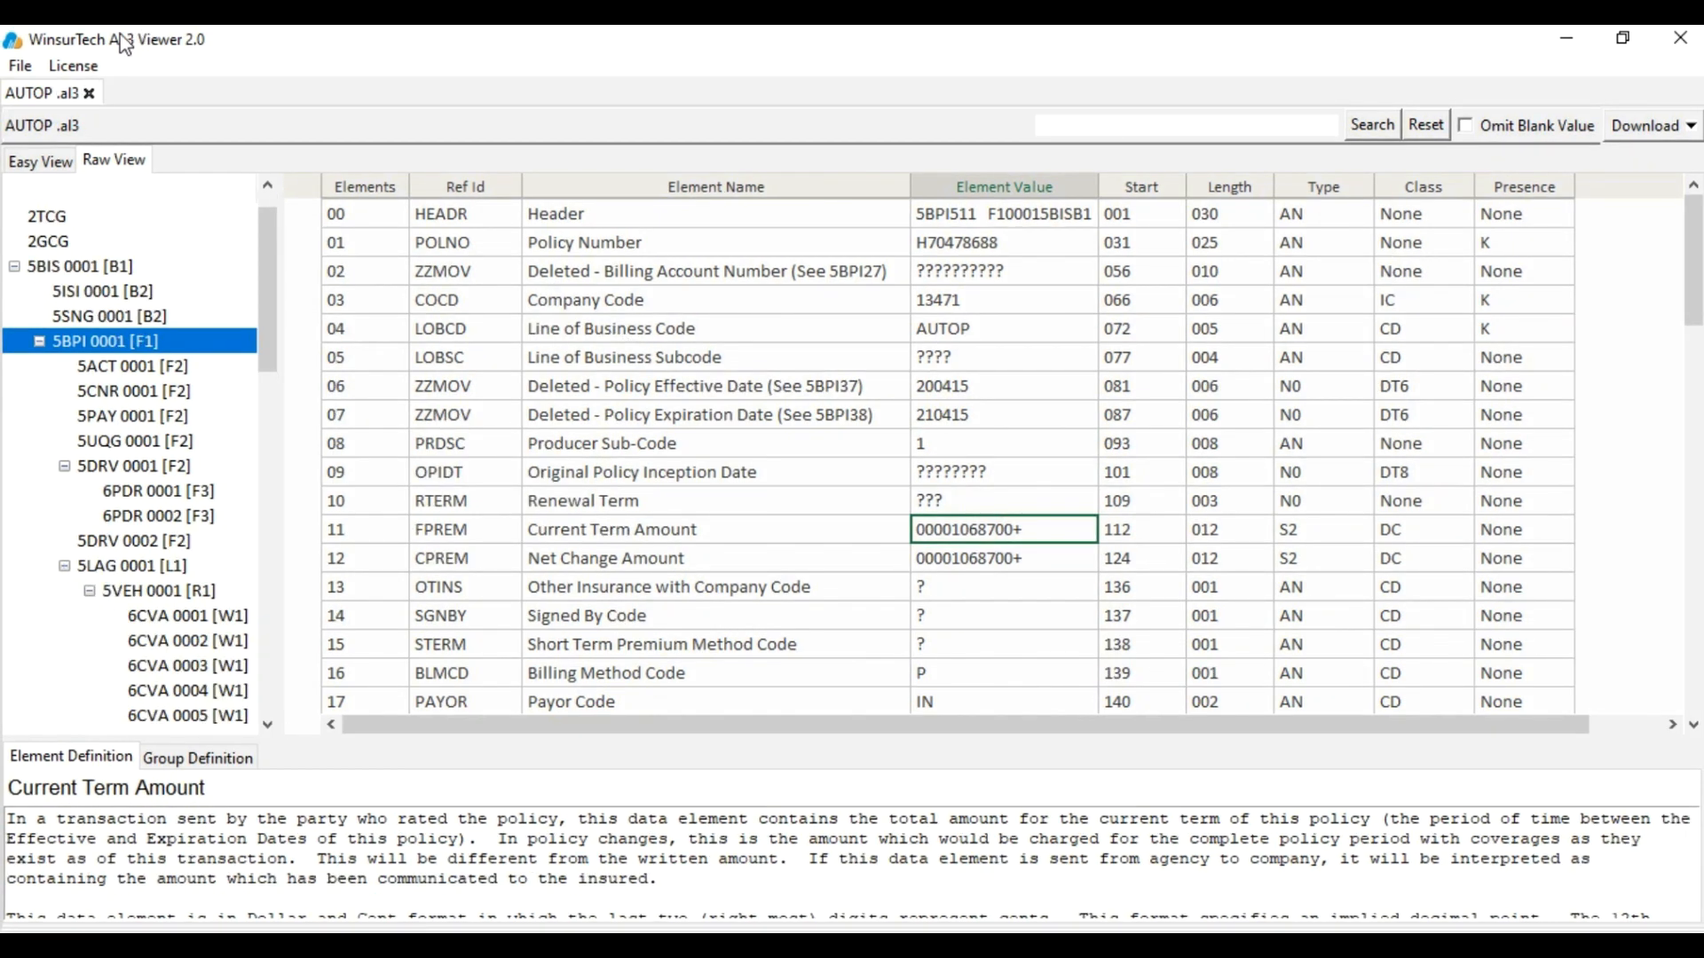
click(40, 161)
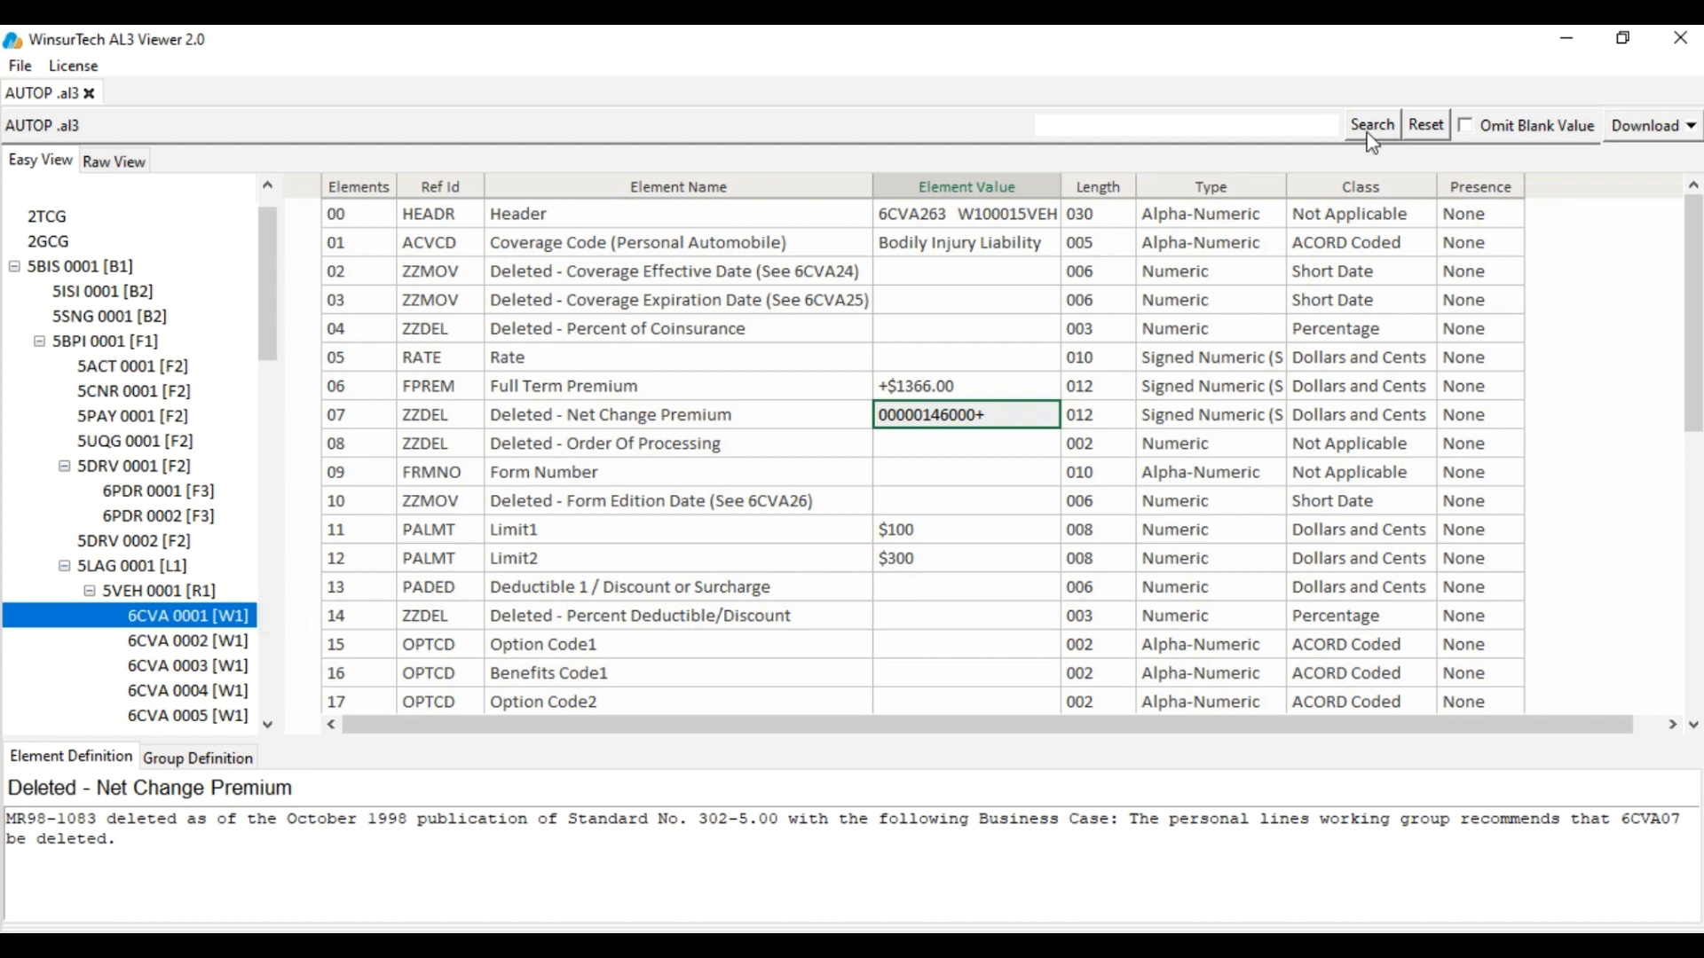
Search the file for the pasted vehicle VIN
click(1211, 132)
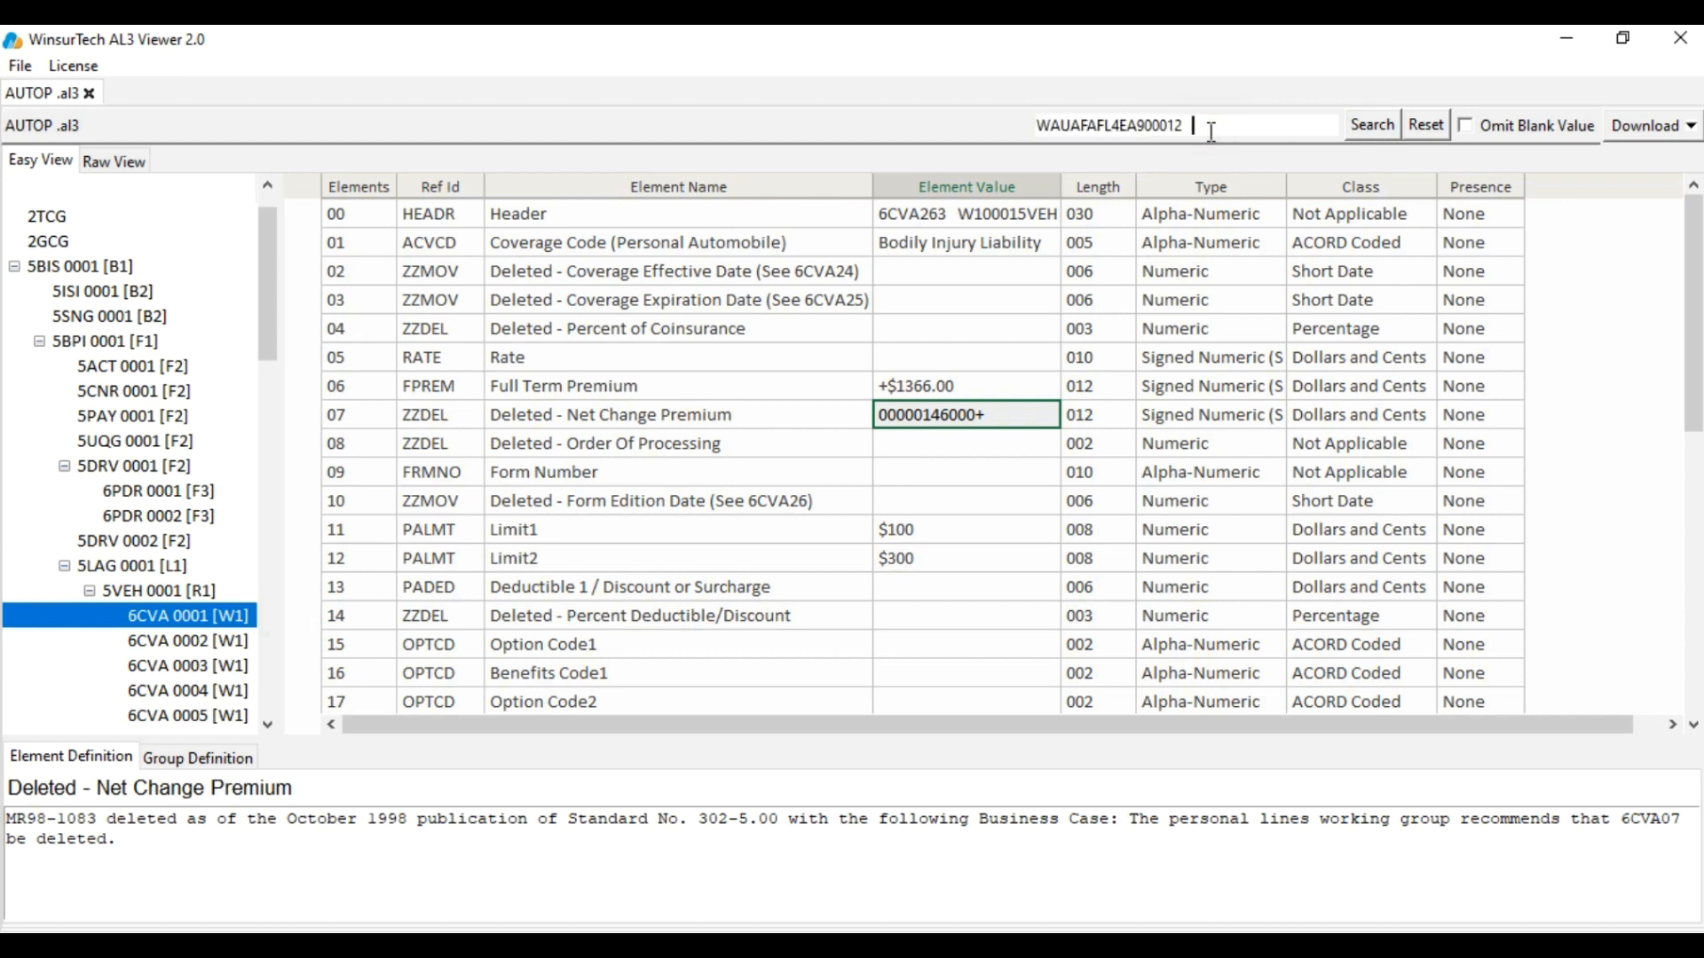
click(1378, 123)
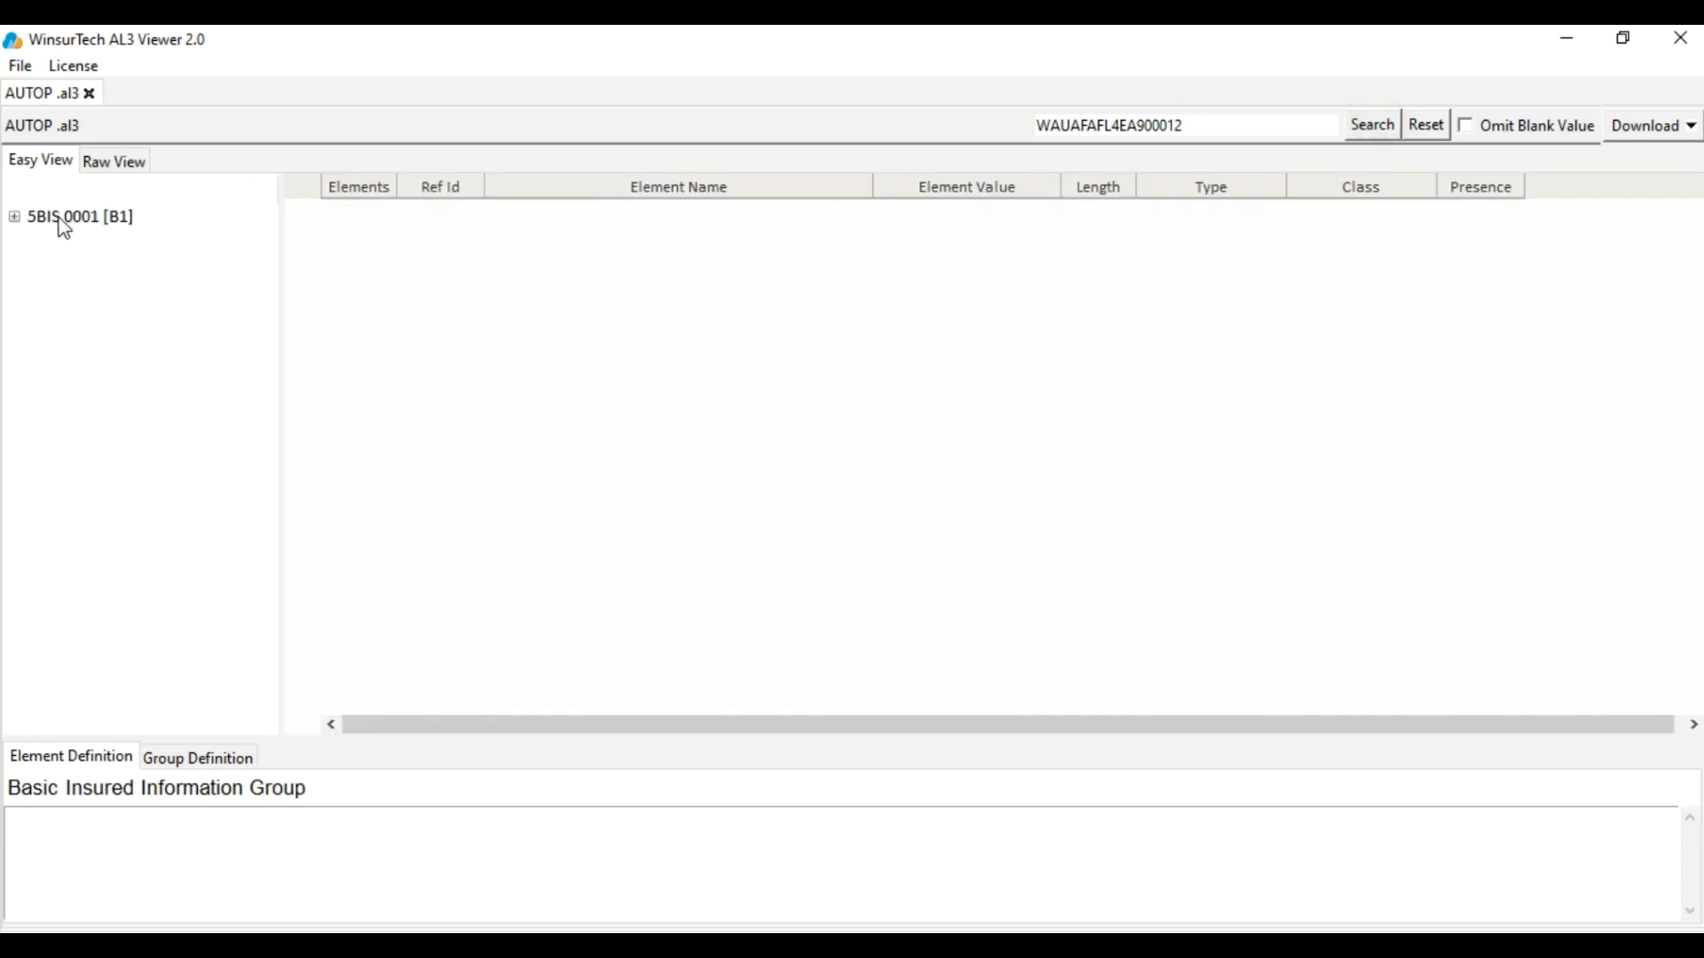
Drill down to vehicle group 5VEH 0001, check the matching VIN, and view it in Raw View
click(62, 219)
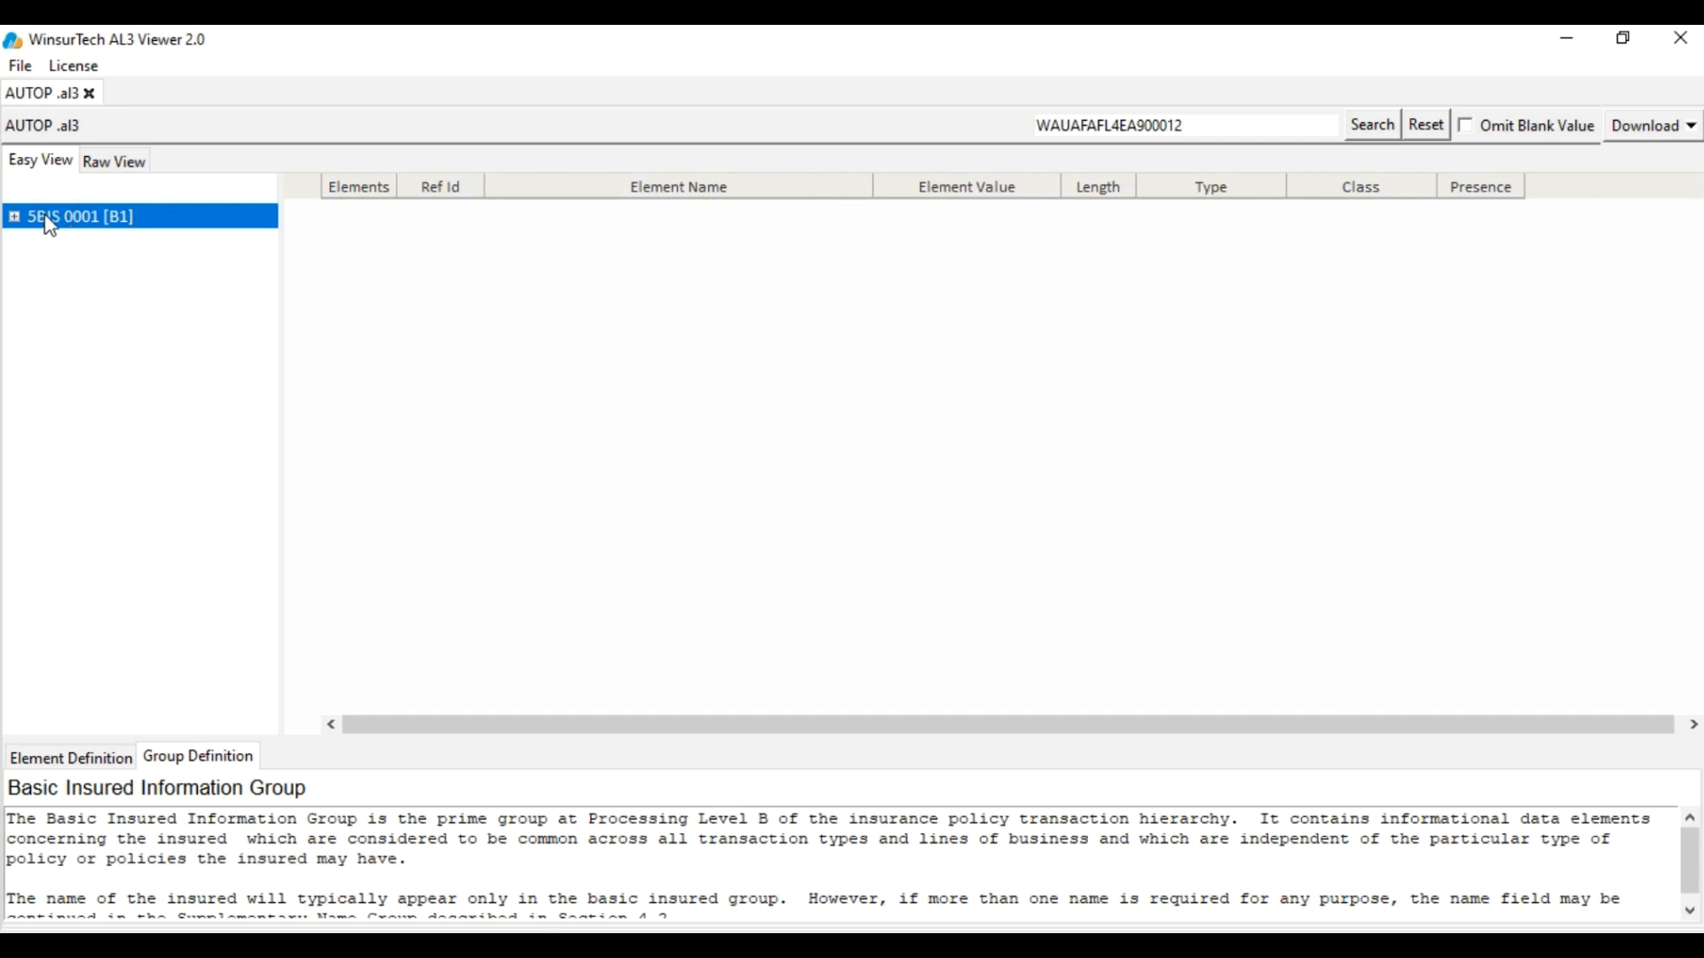
click(14, 217)
click(34, 245)
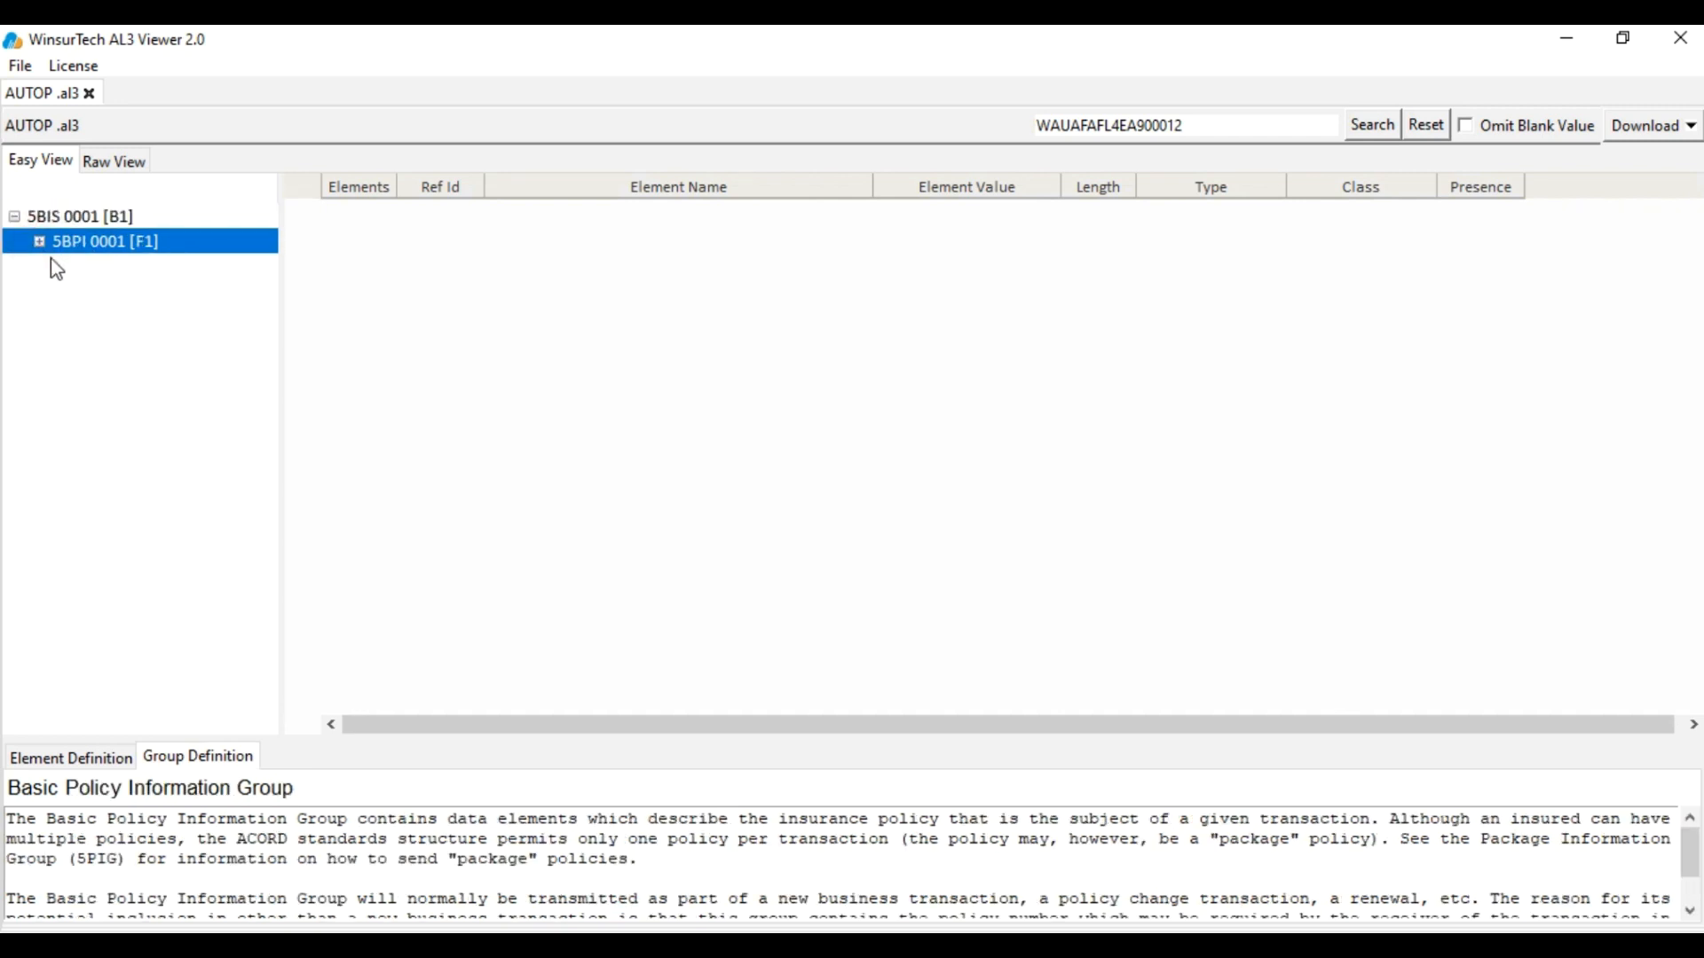
click(39, 241)
click(64, 266)
click(139, 300)
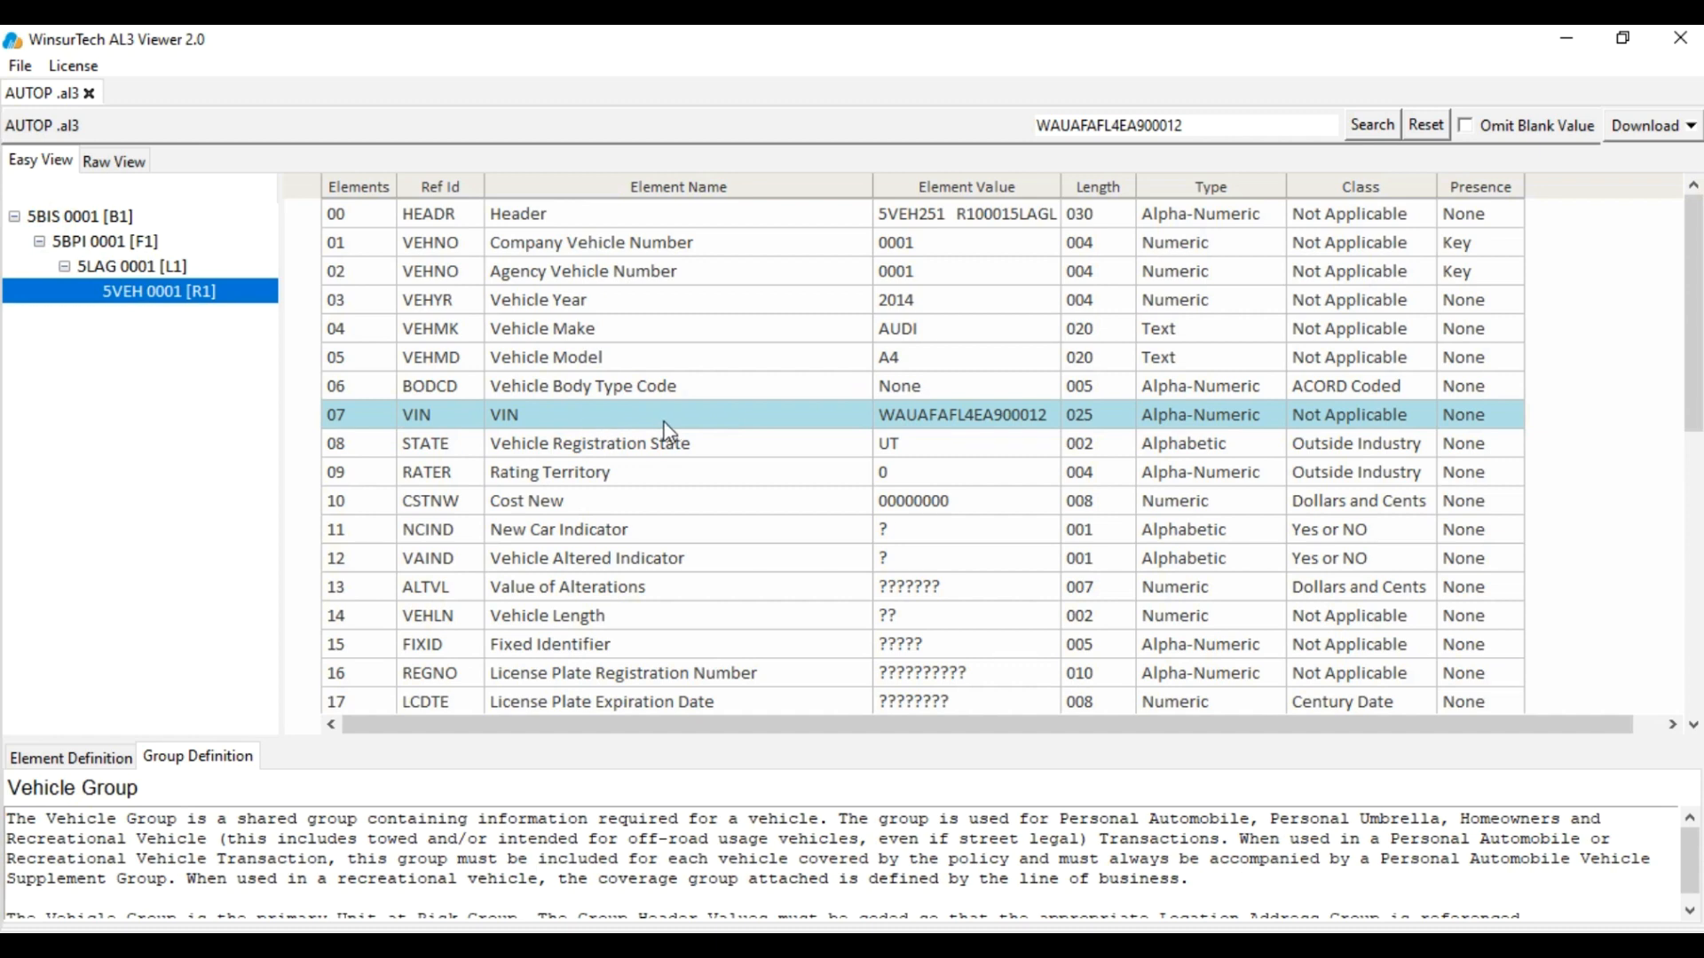
click(730, 414)
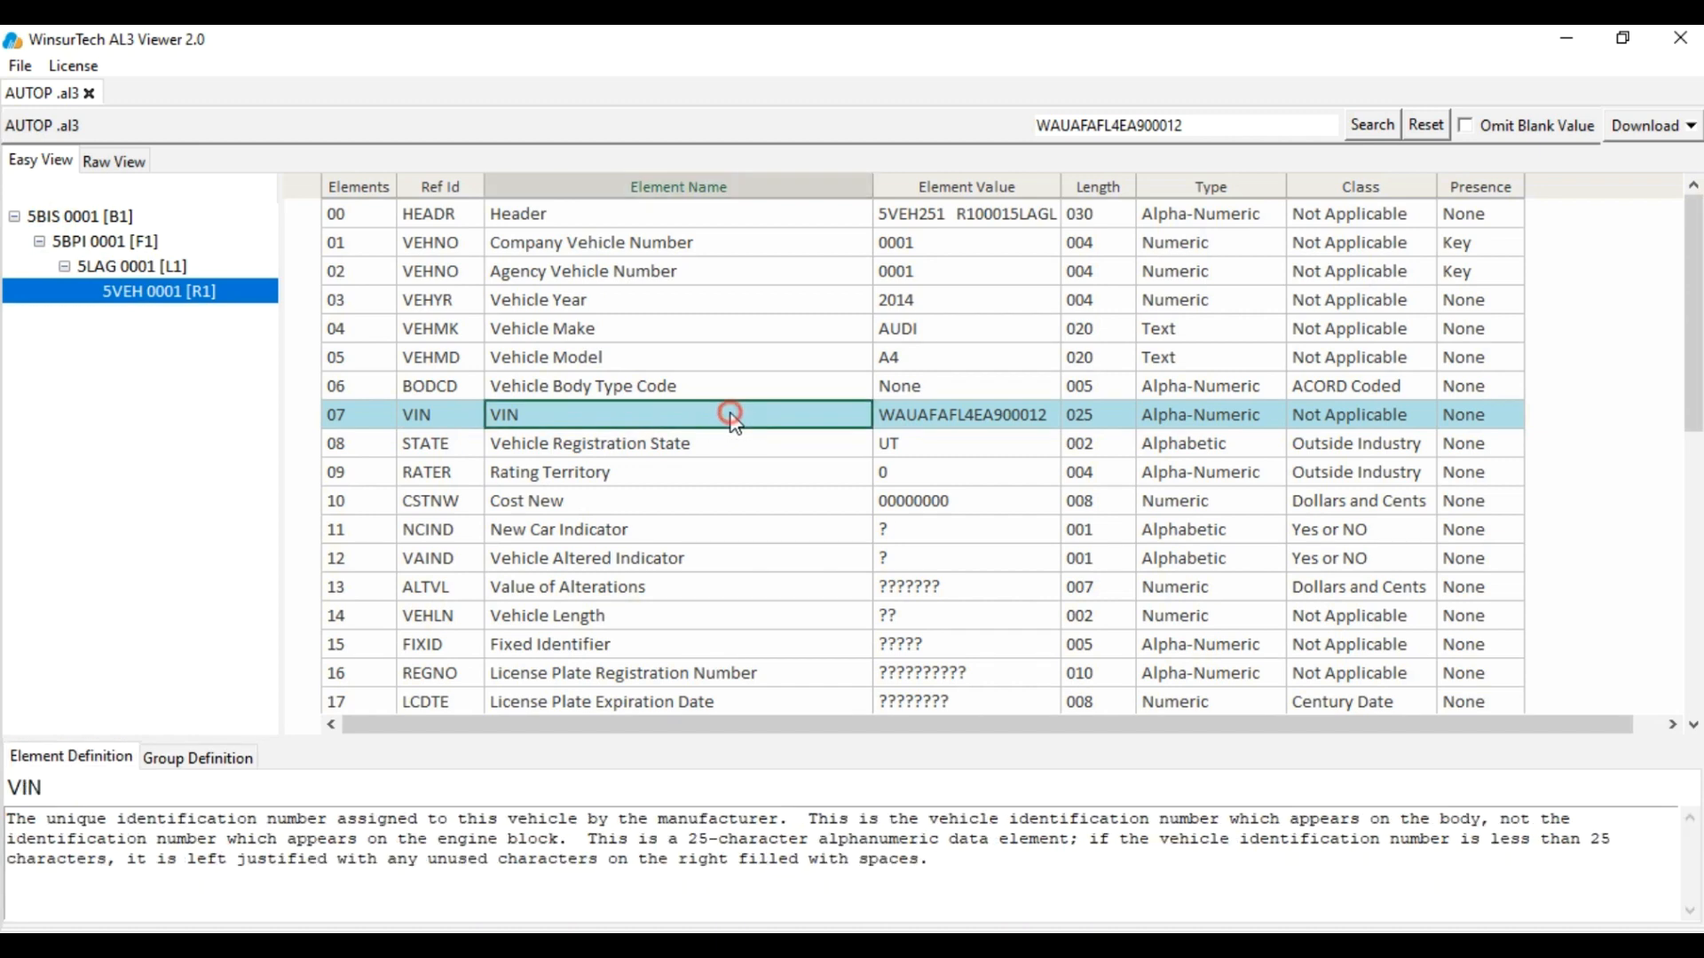
click(970, 414)
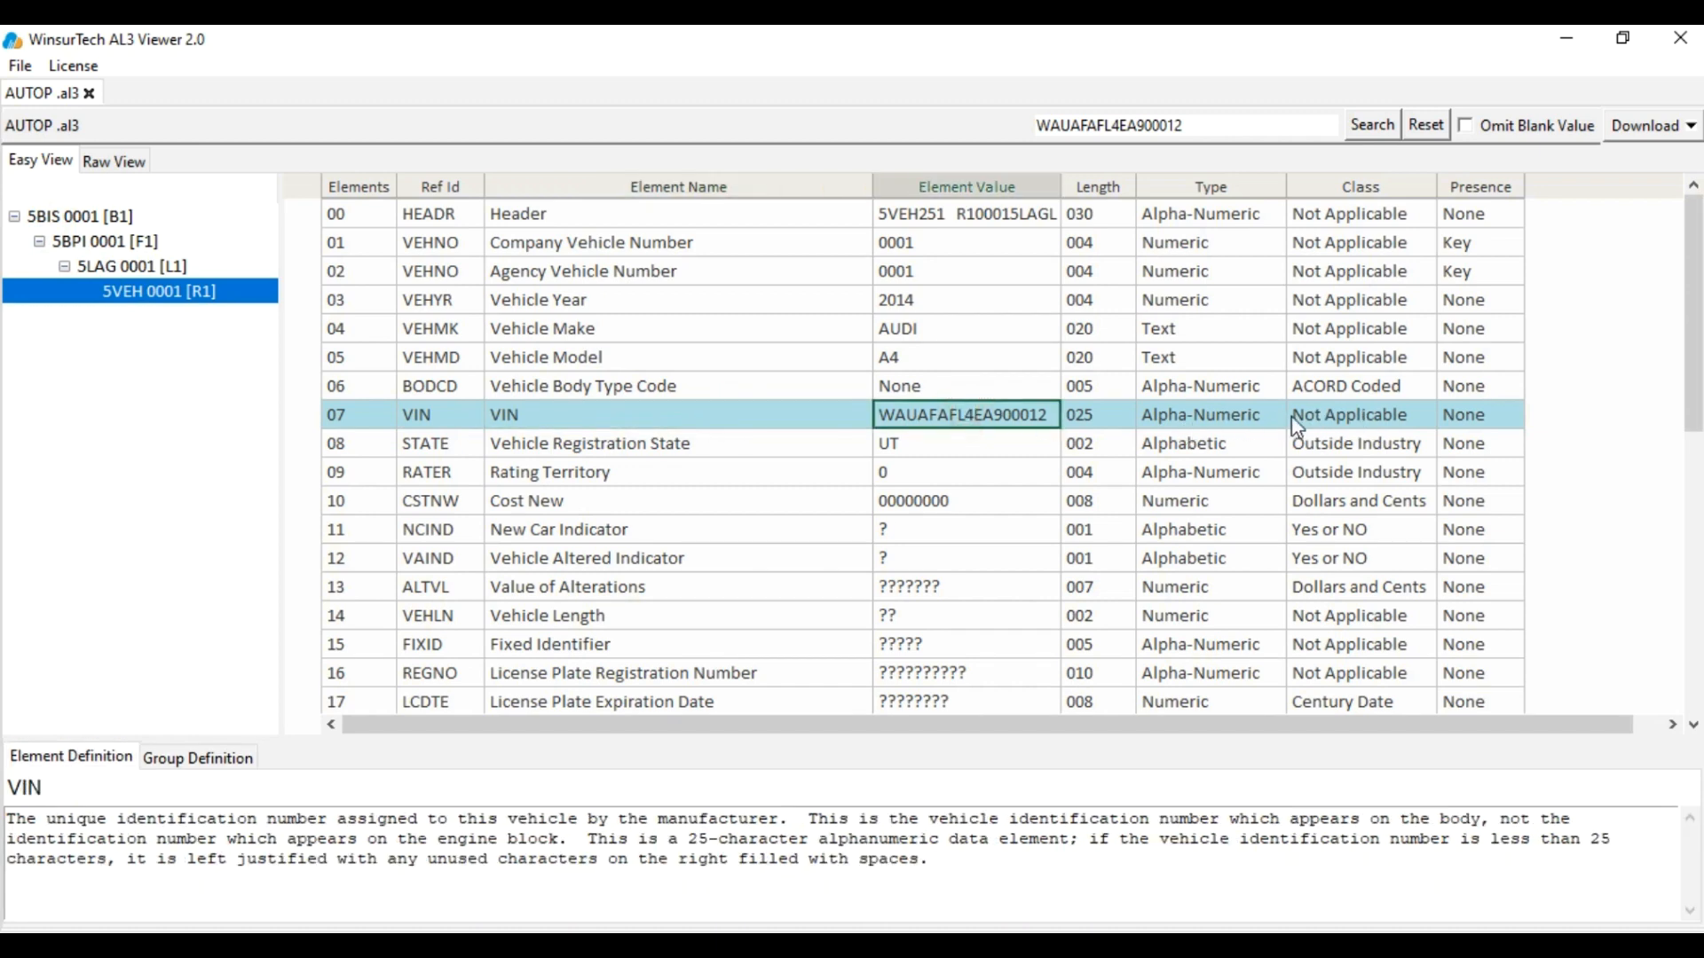
key(ctrl+Tab)
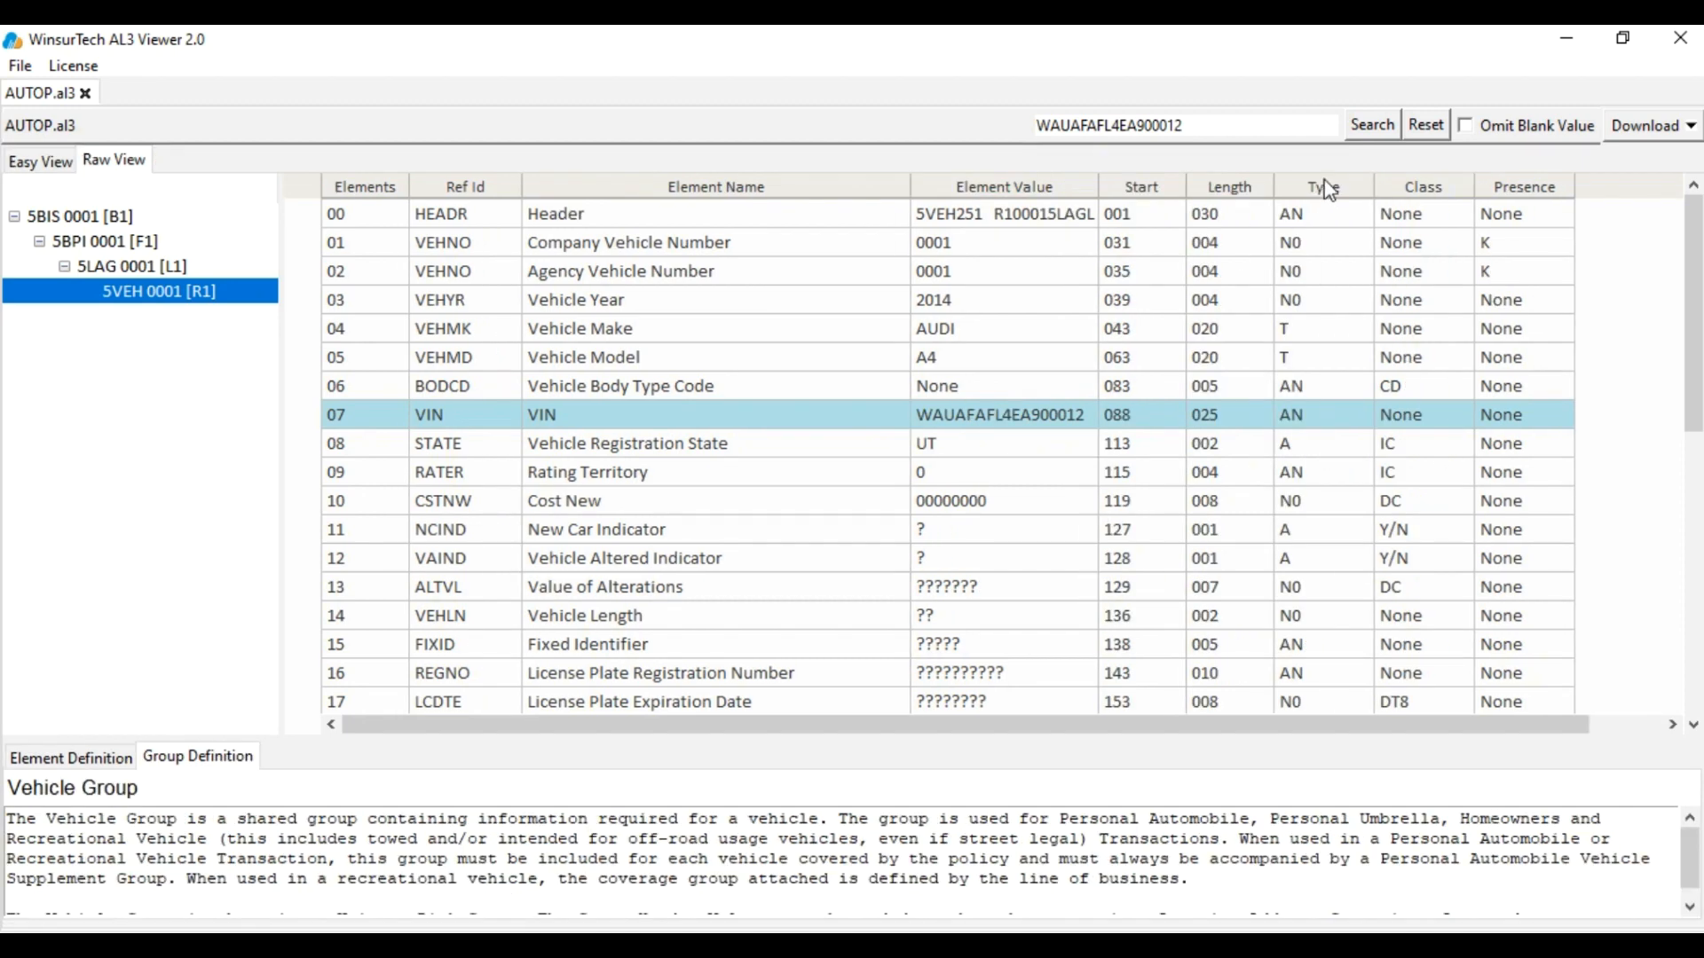
Reset the search, open coverage group 6CVA 0001 [W1], and toggle Omit Blank Value on and off
click(1426, 125)
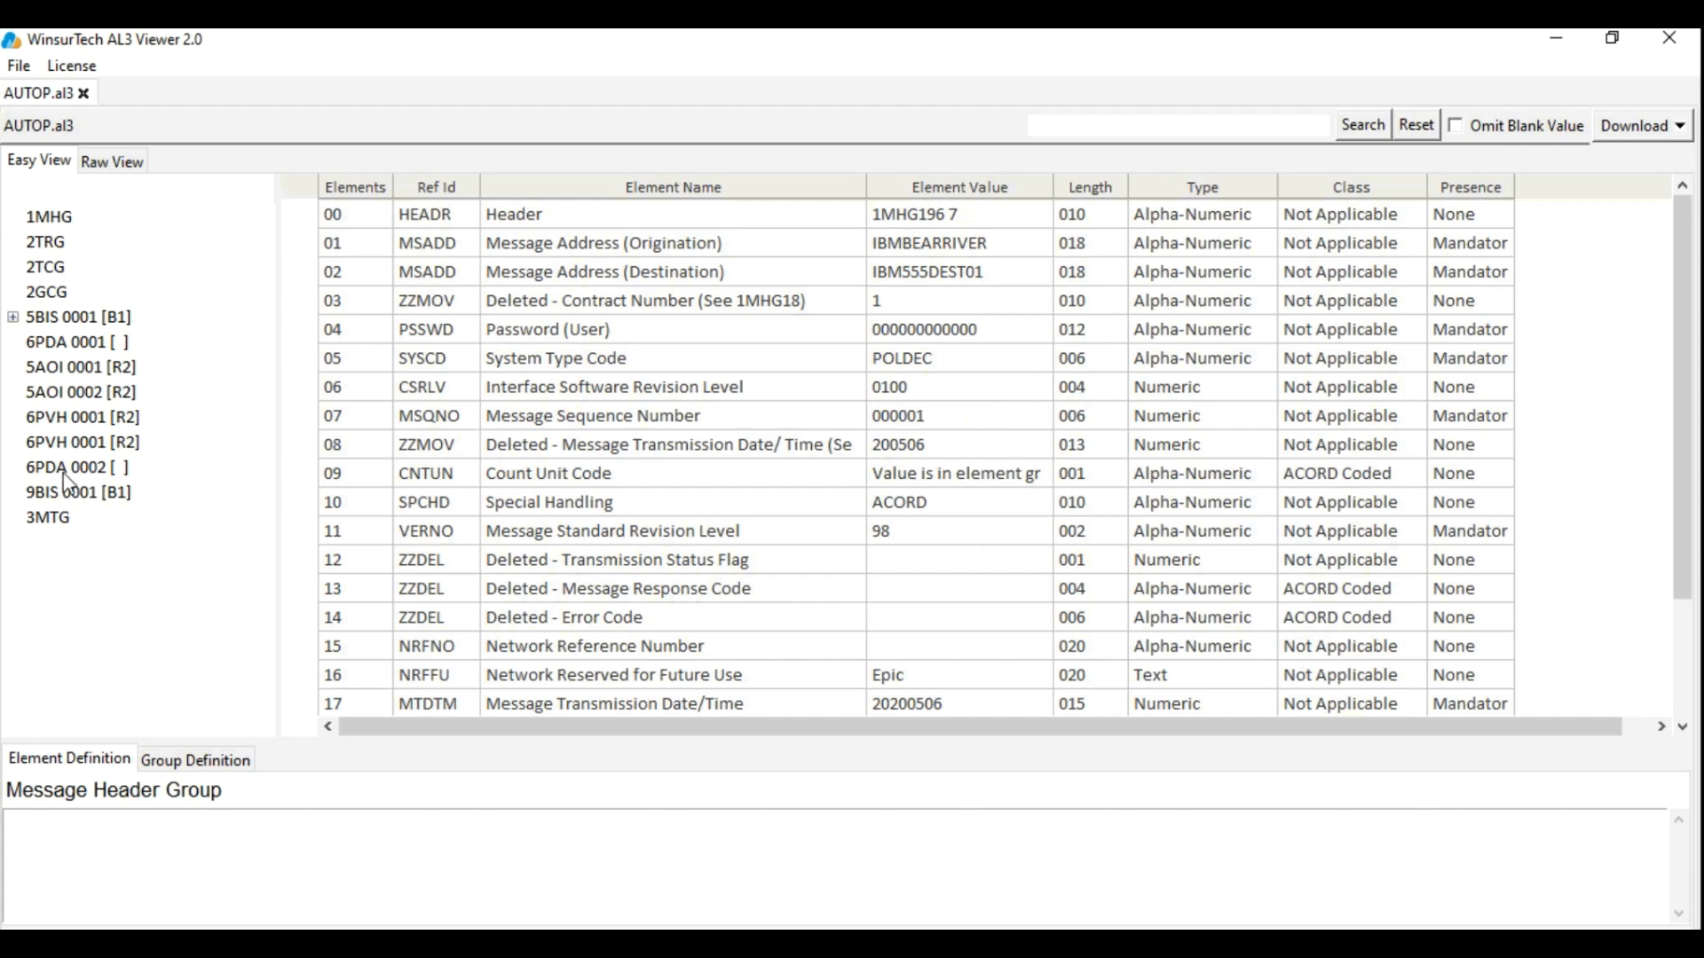
click(14, 319)
click(38, 393)
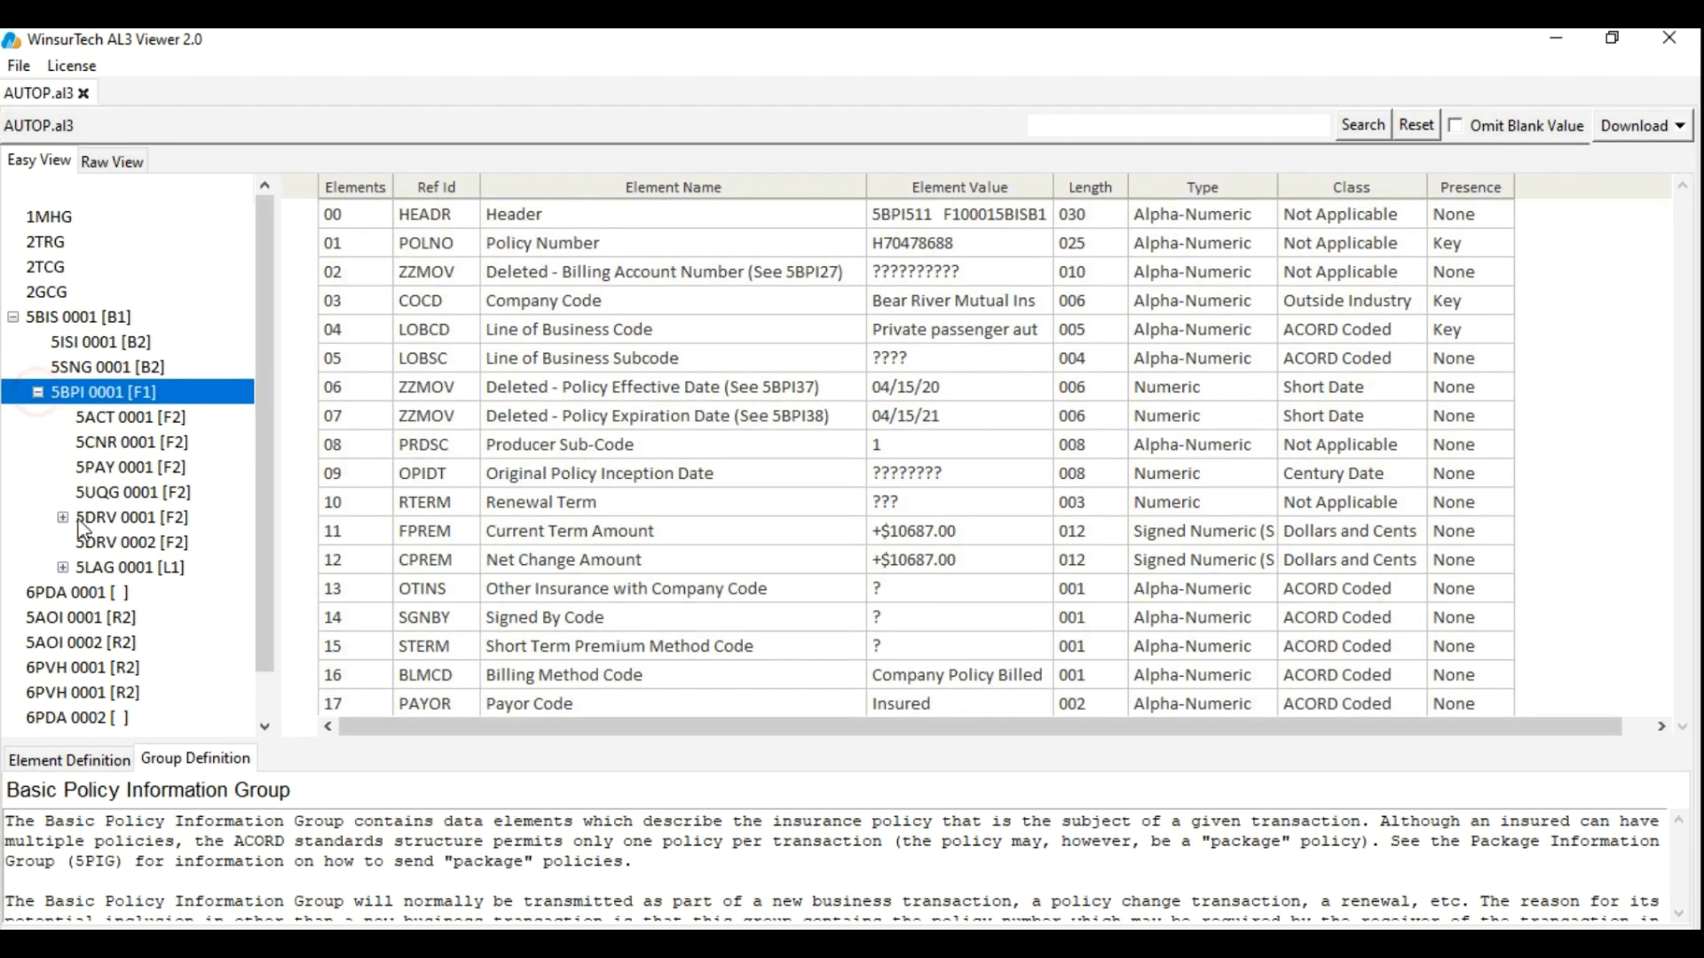
click(64, 518)
click(65, 615)
click(156, 667)
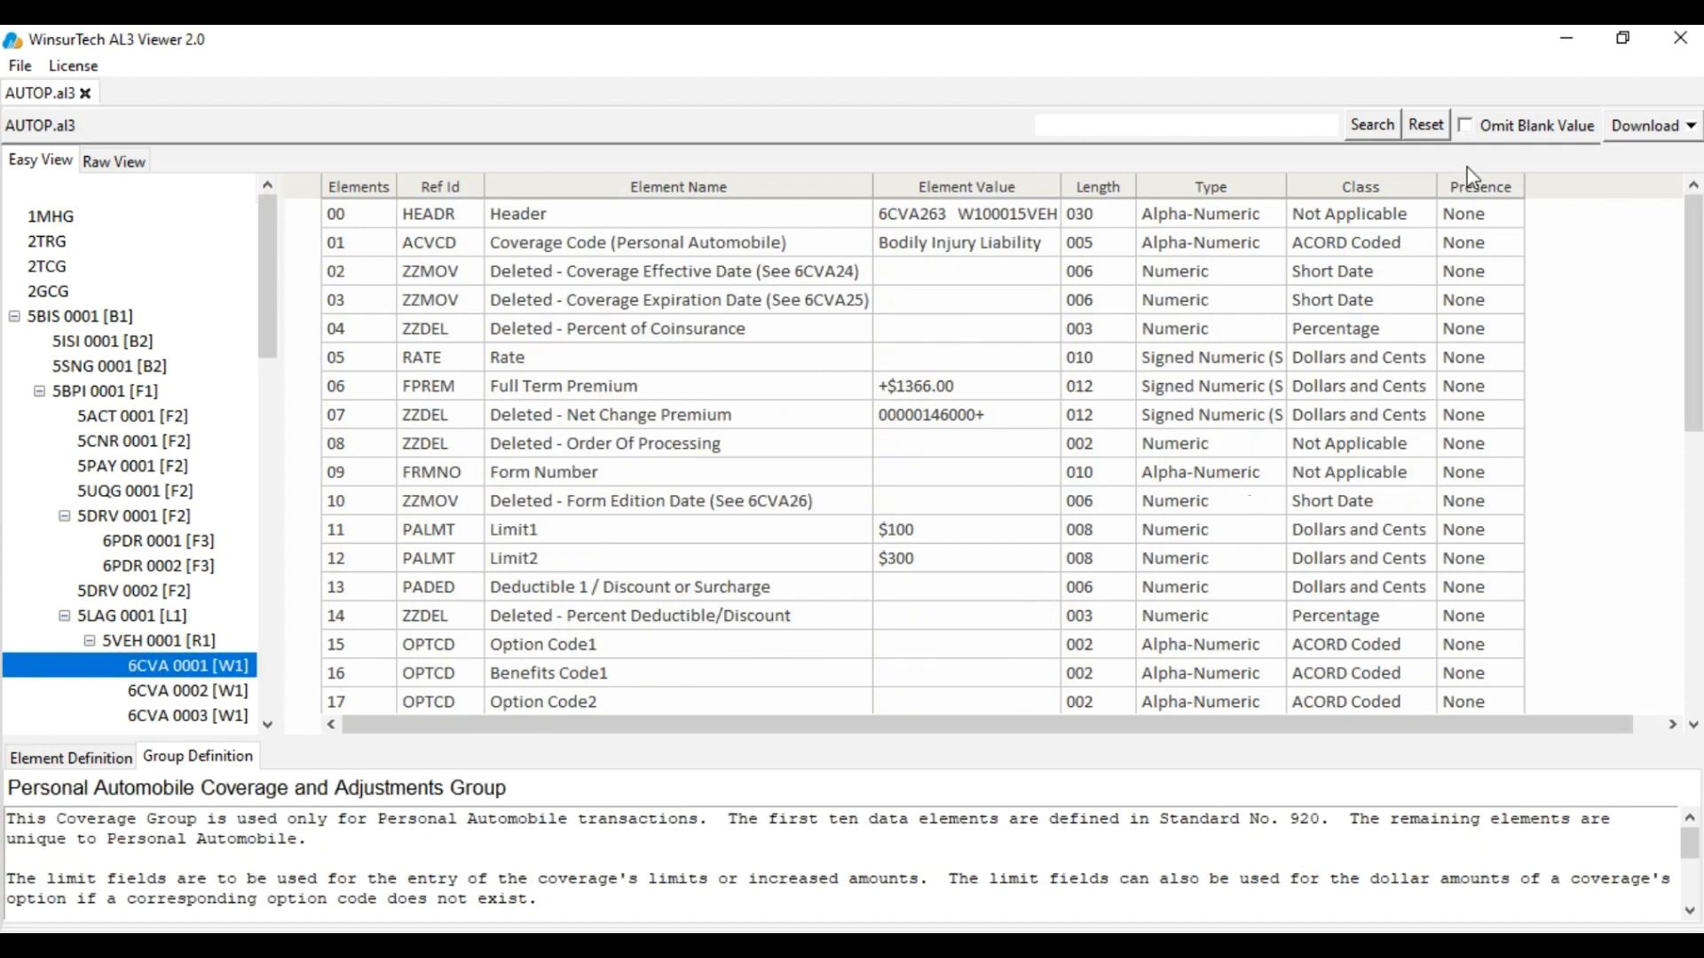
click(1461, 127)
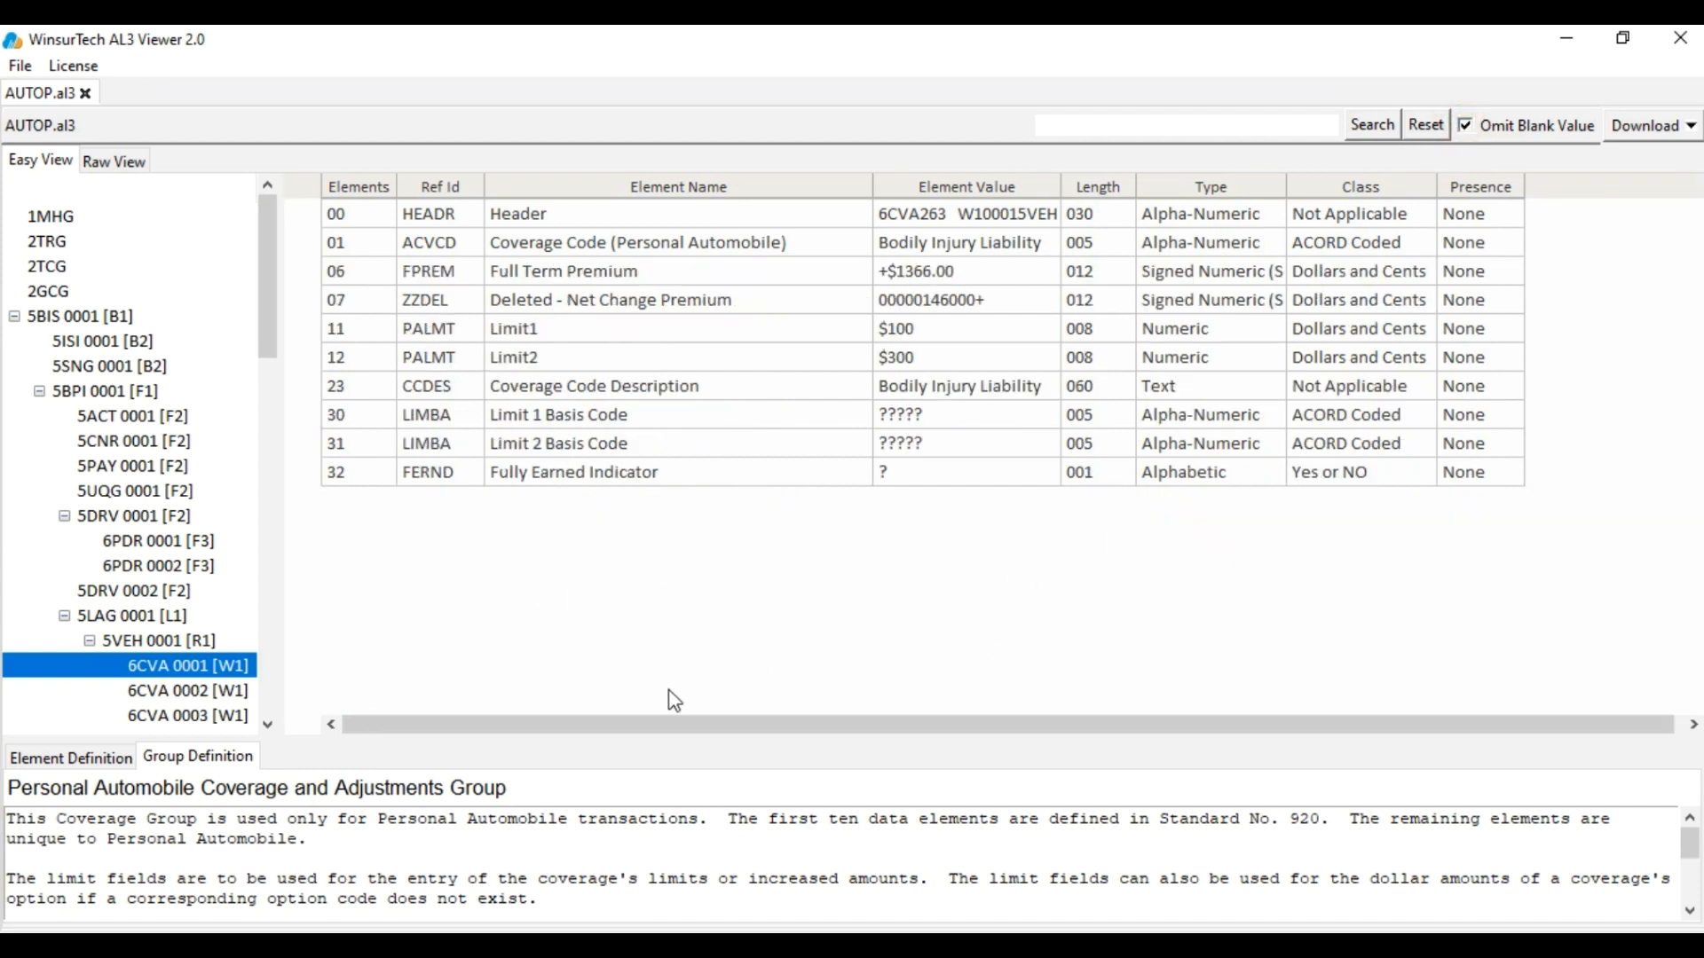
click(1463, 127)
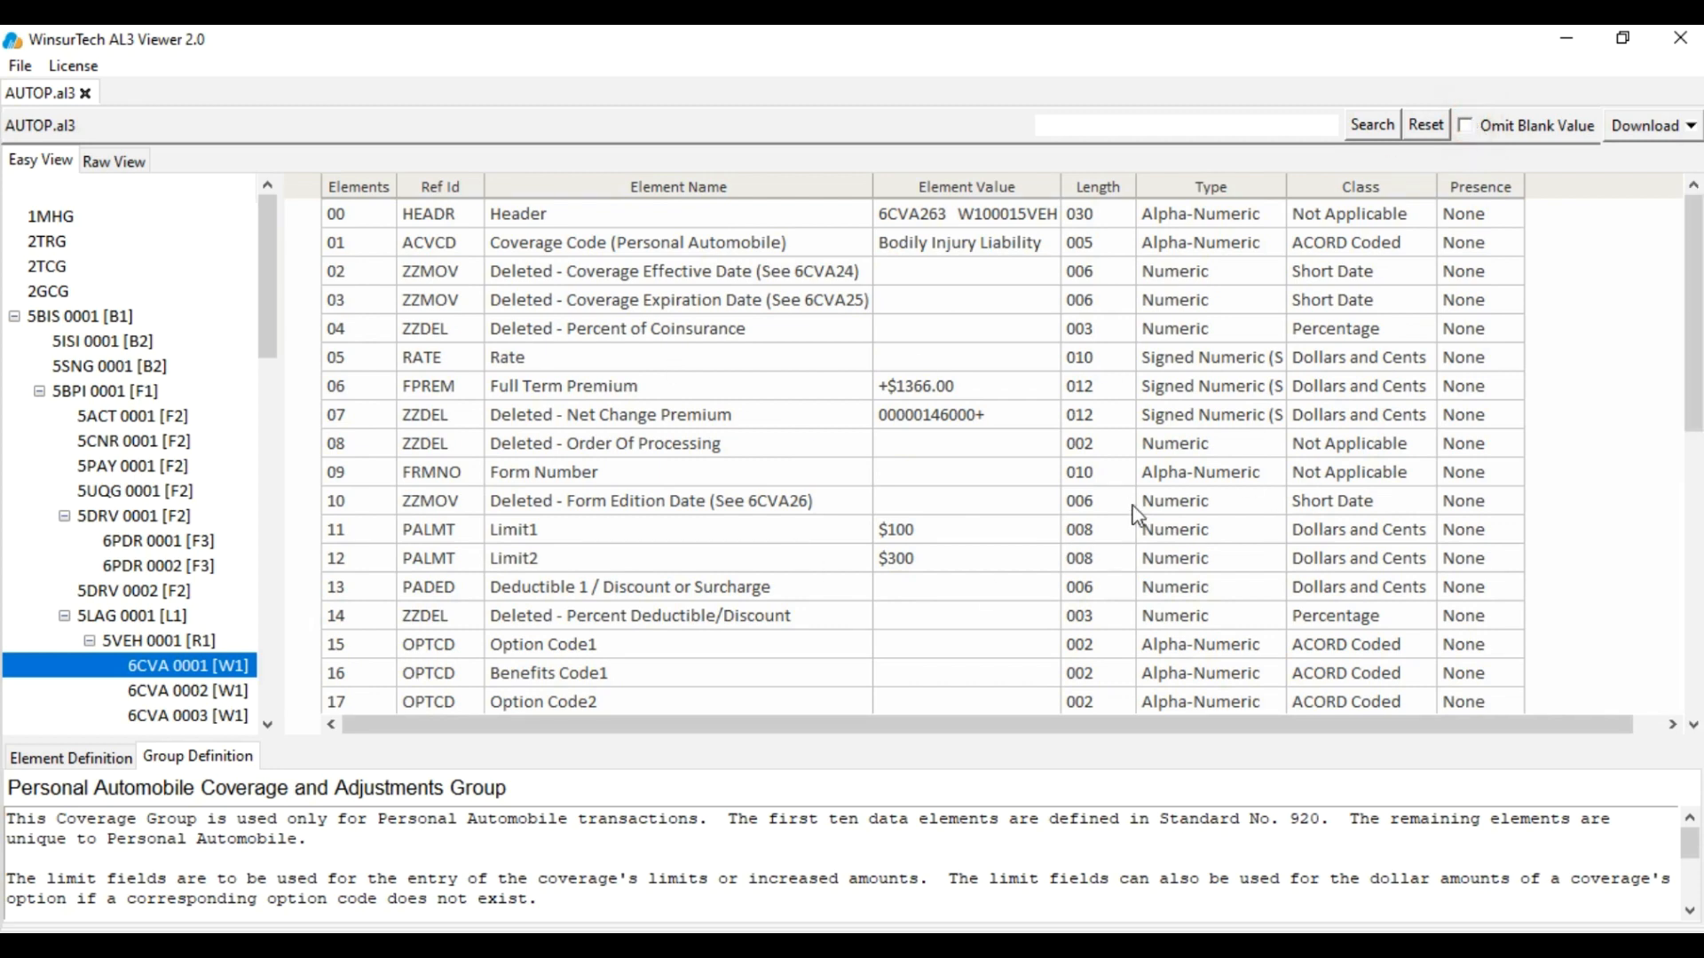
Export the data to Excel as File.xlsx on the Desktop, then minimize the viewer
click(1679, 129)
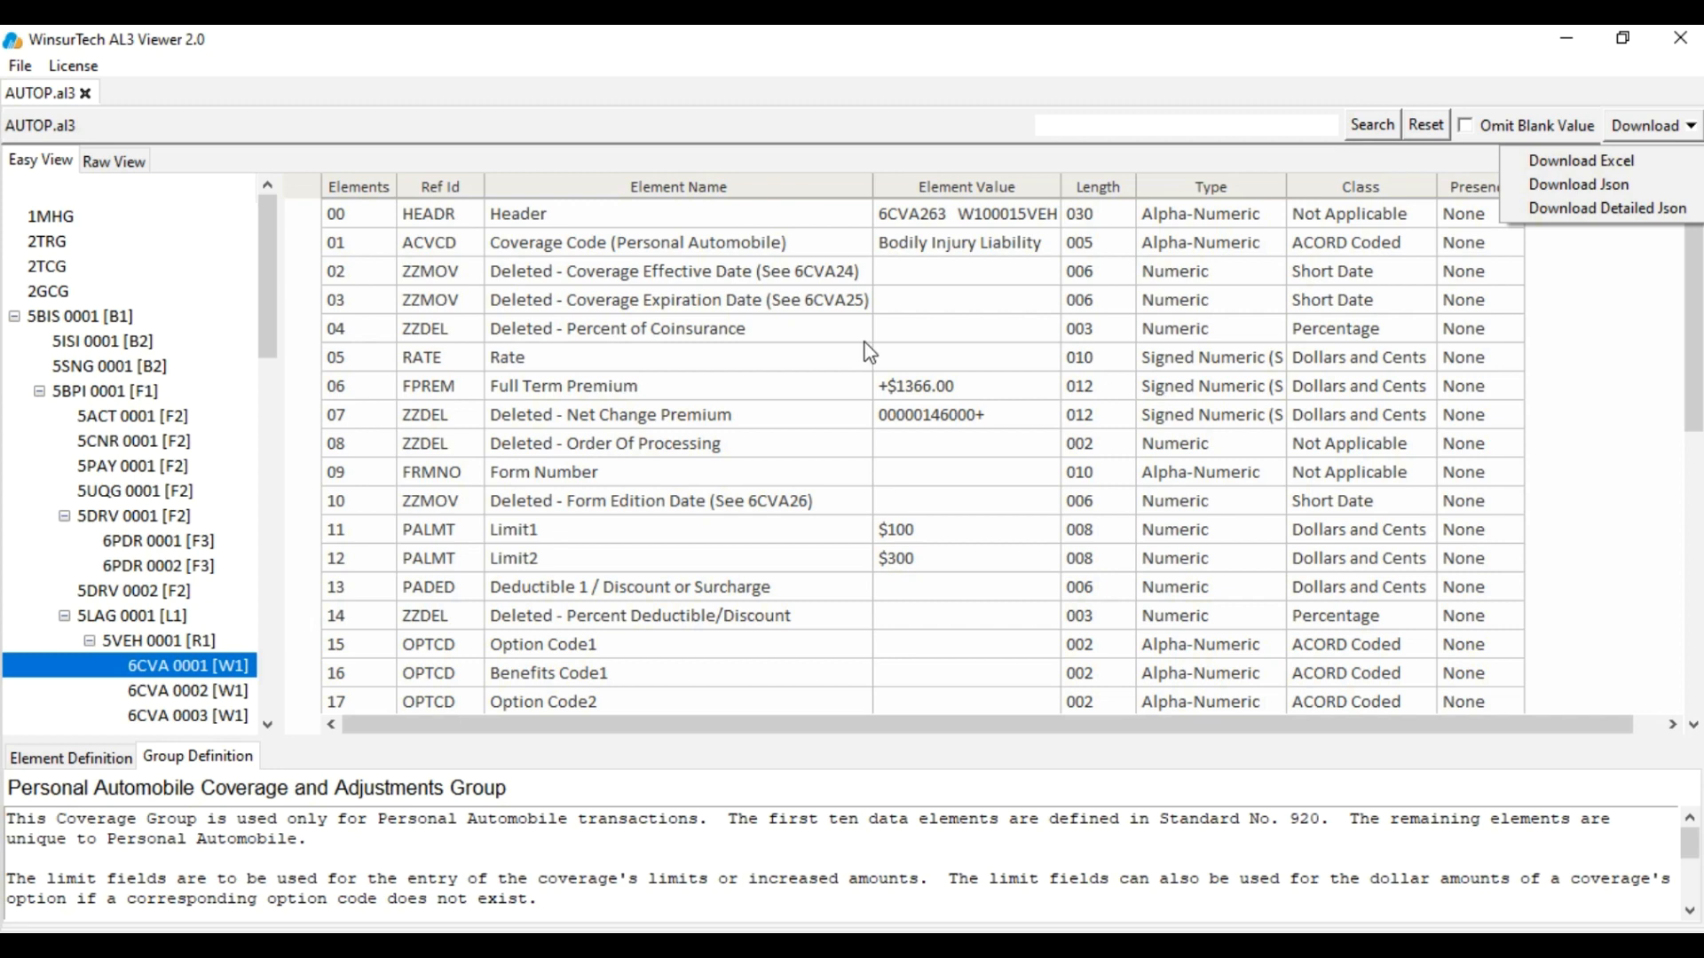
click(1584, 168)
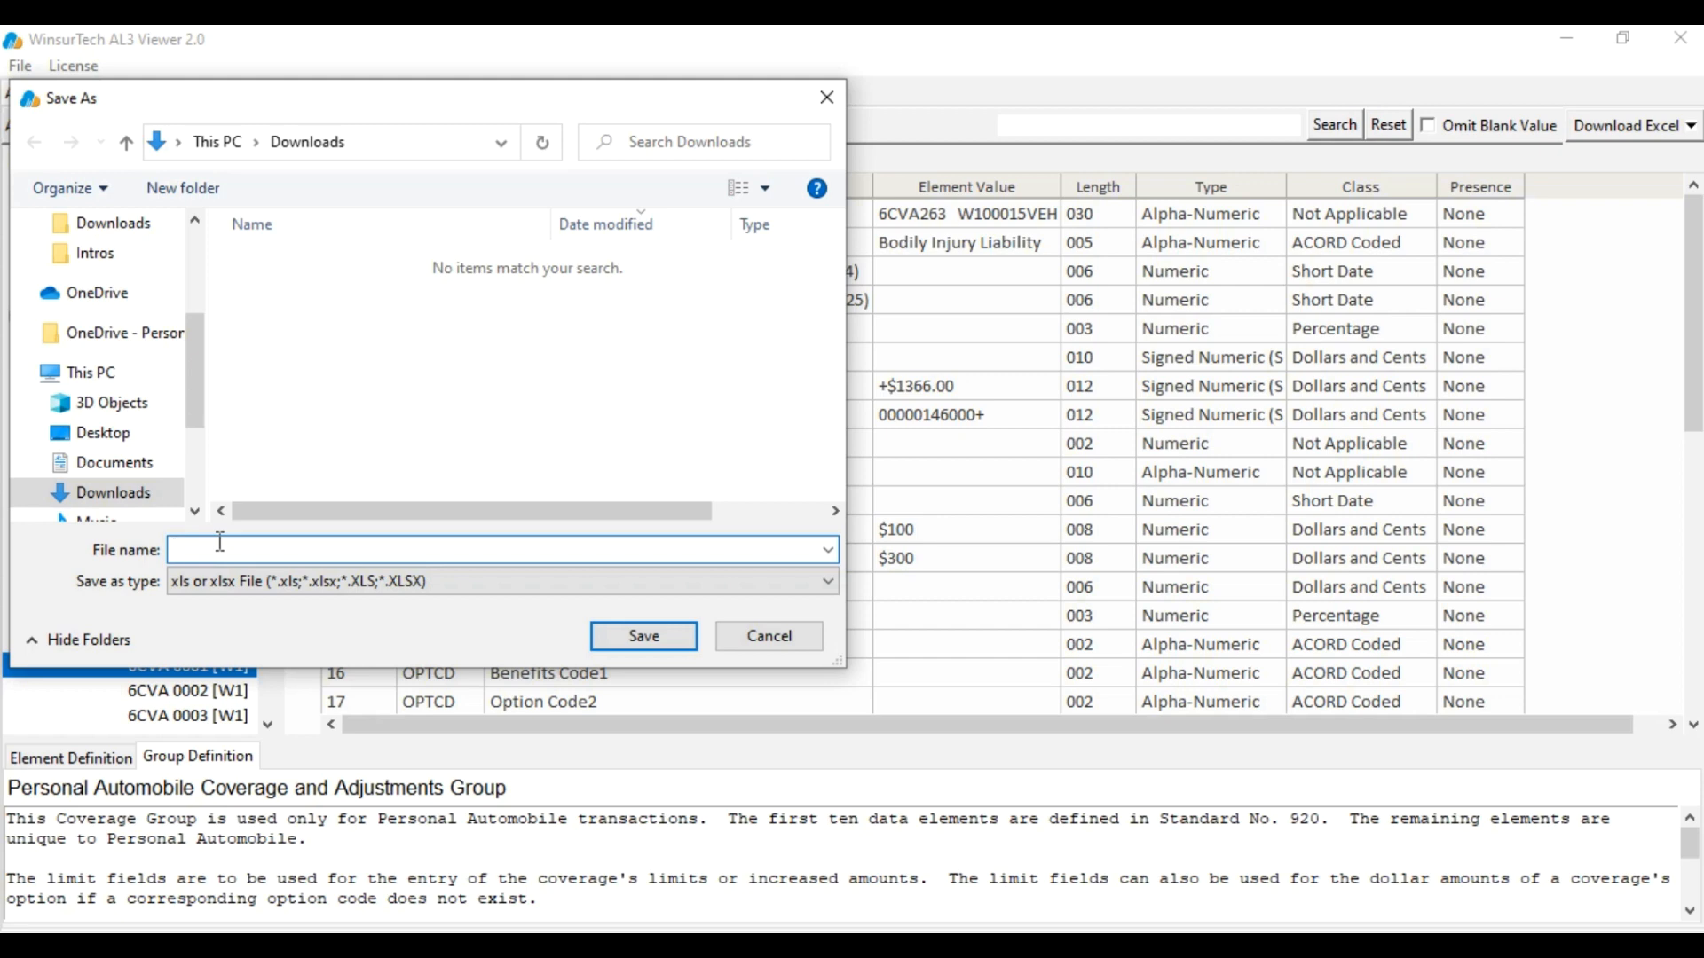
text(Filr)
key(BackSpace)
text(e)
click(96, 433)
click(647, 641)
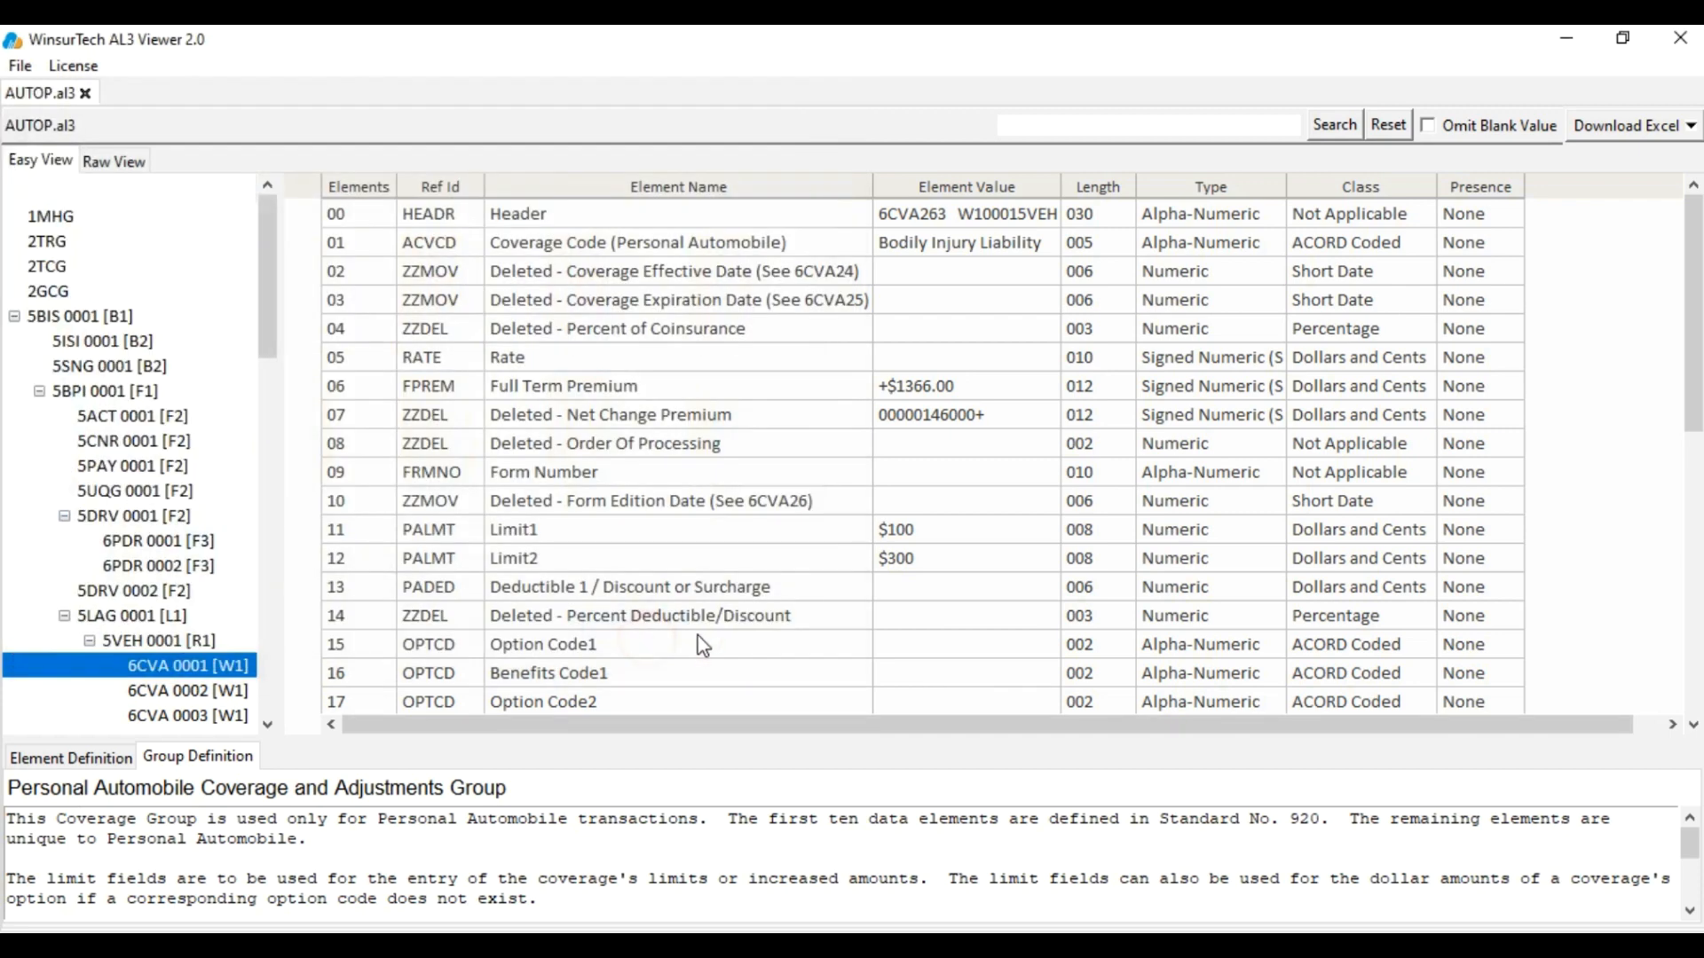
click(999, 578)
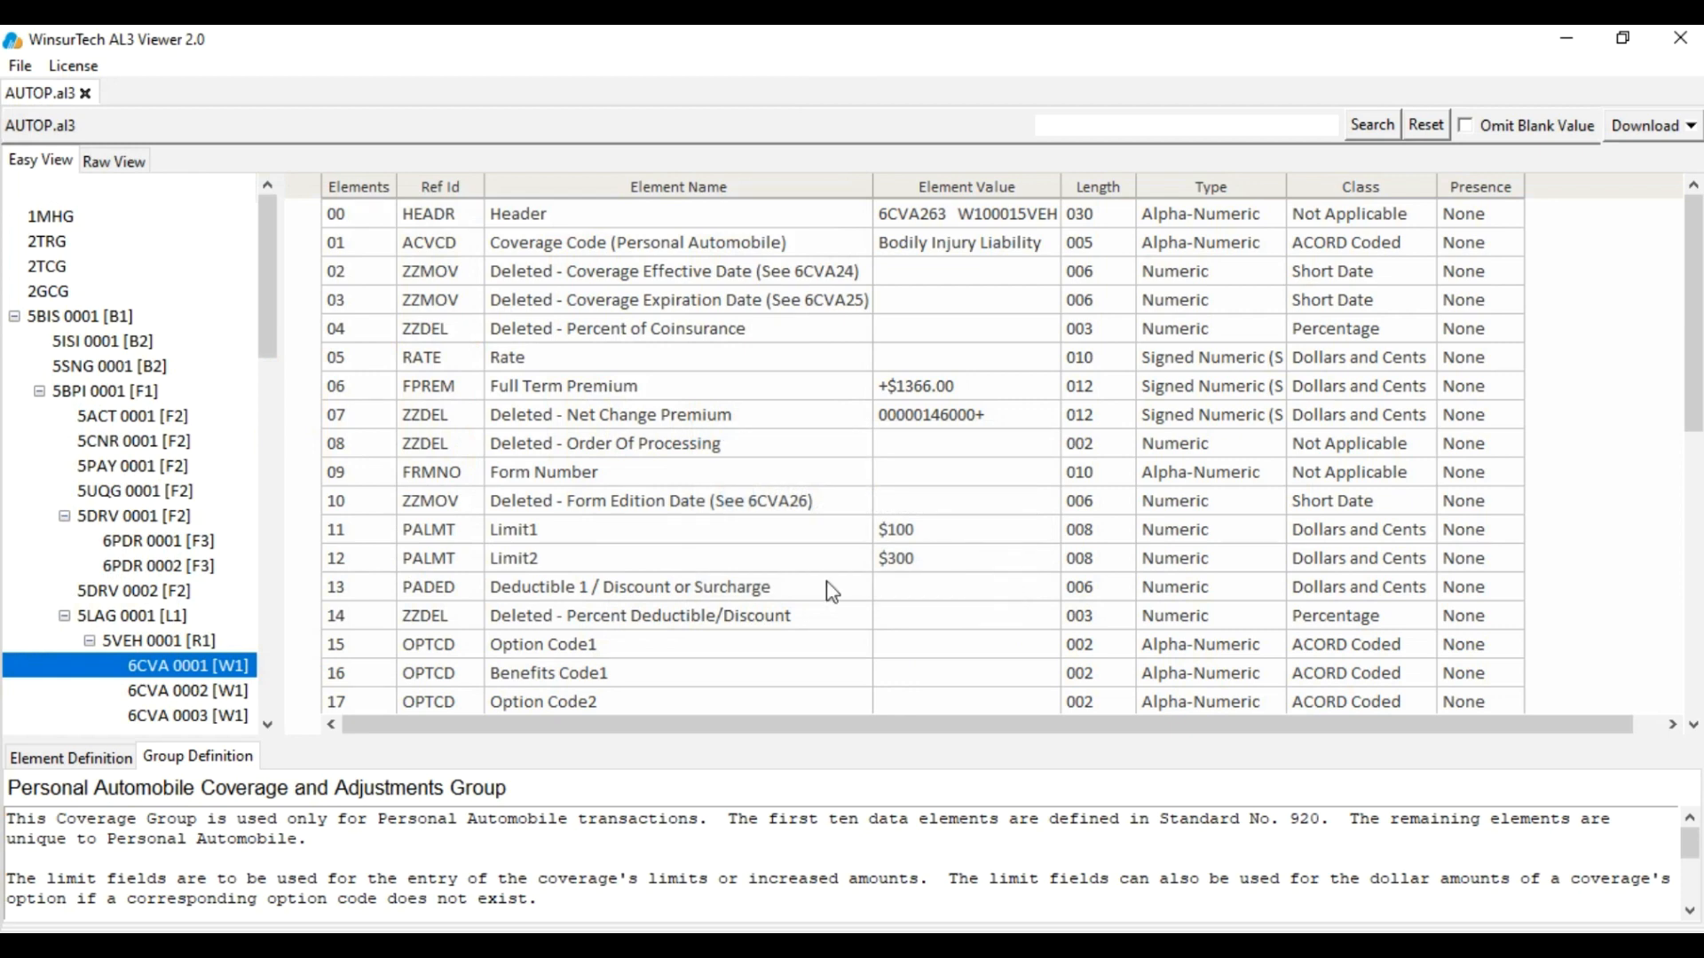
click(1566, 37)
Open File.xlsx in Excel, scroll through its Transaction Header sections, and return to the viewer
double_click(247, 190)
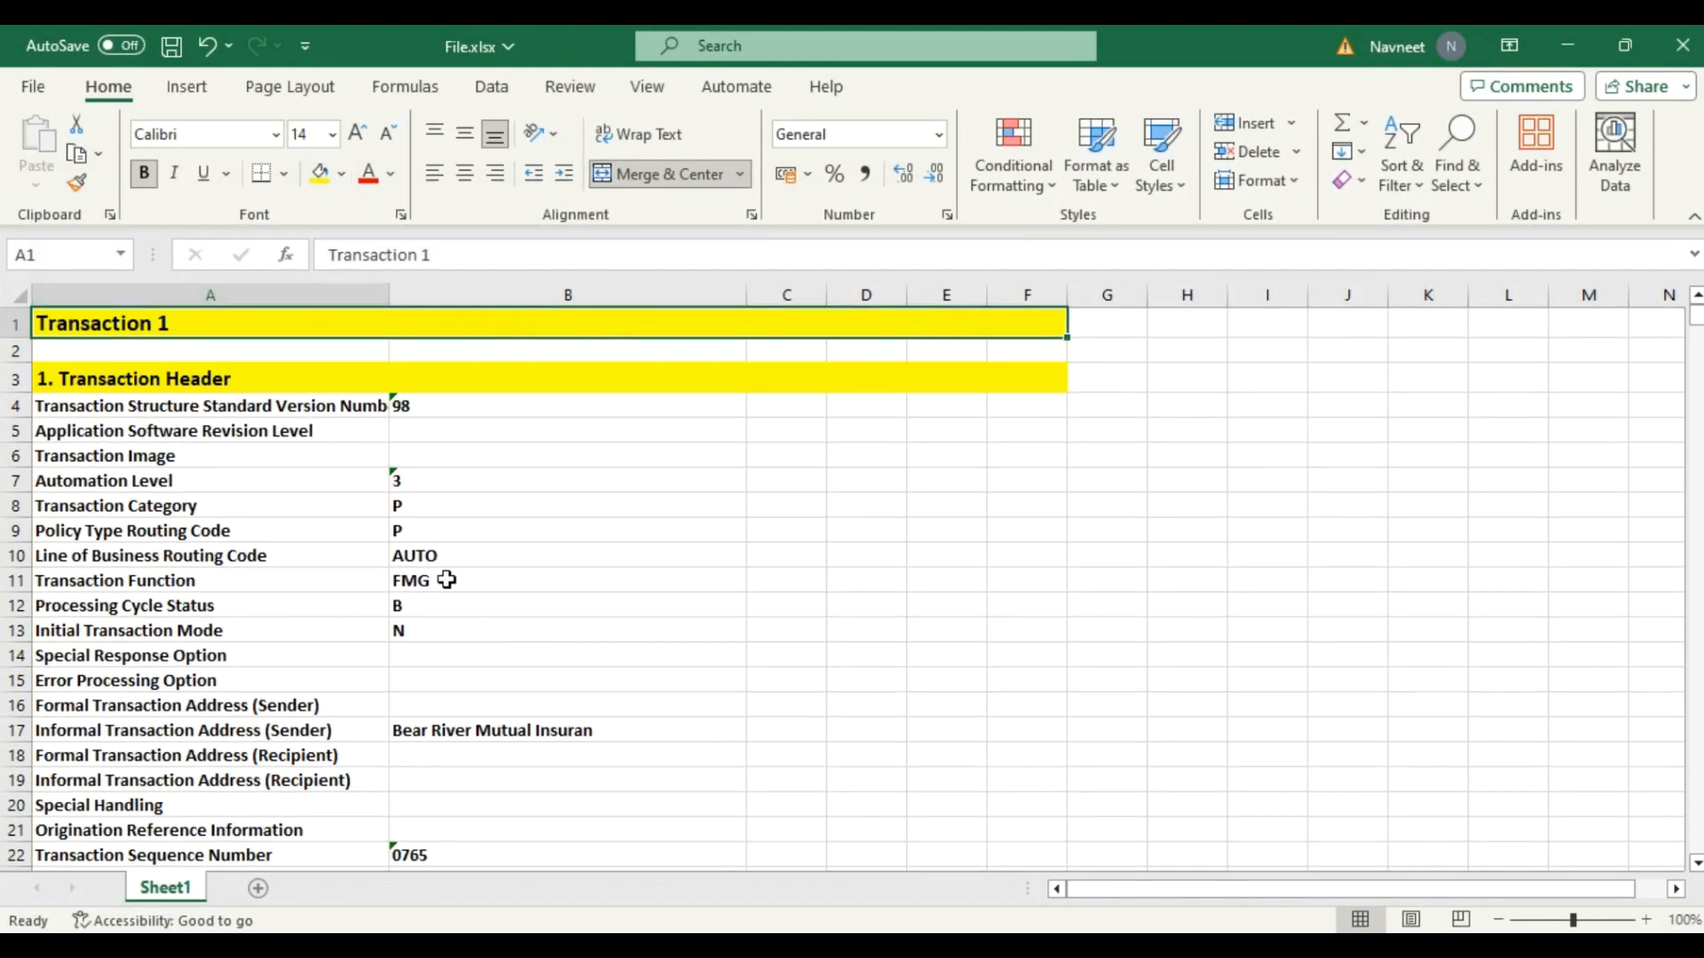
scroll(494, 533, down, 20)
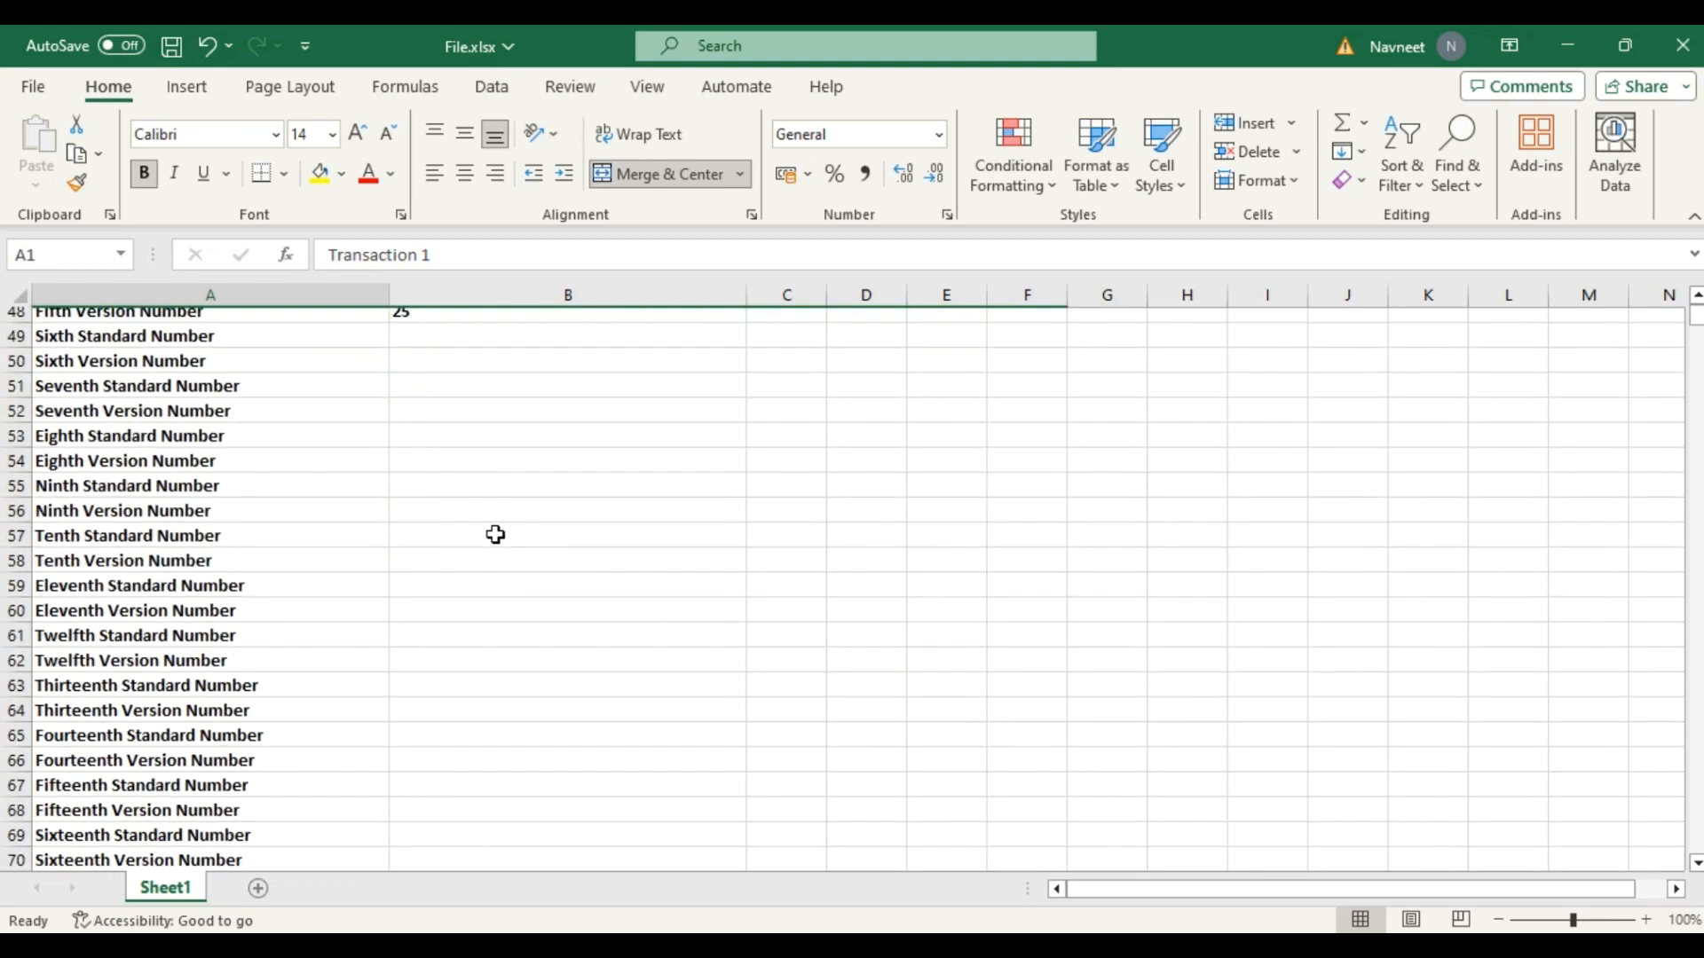
scroll(494, 533, down, 19)
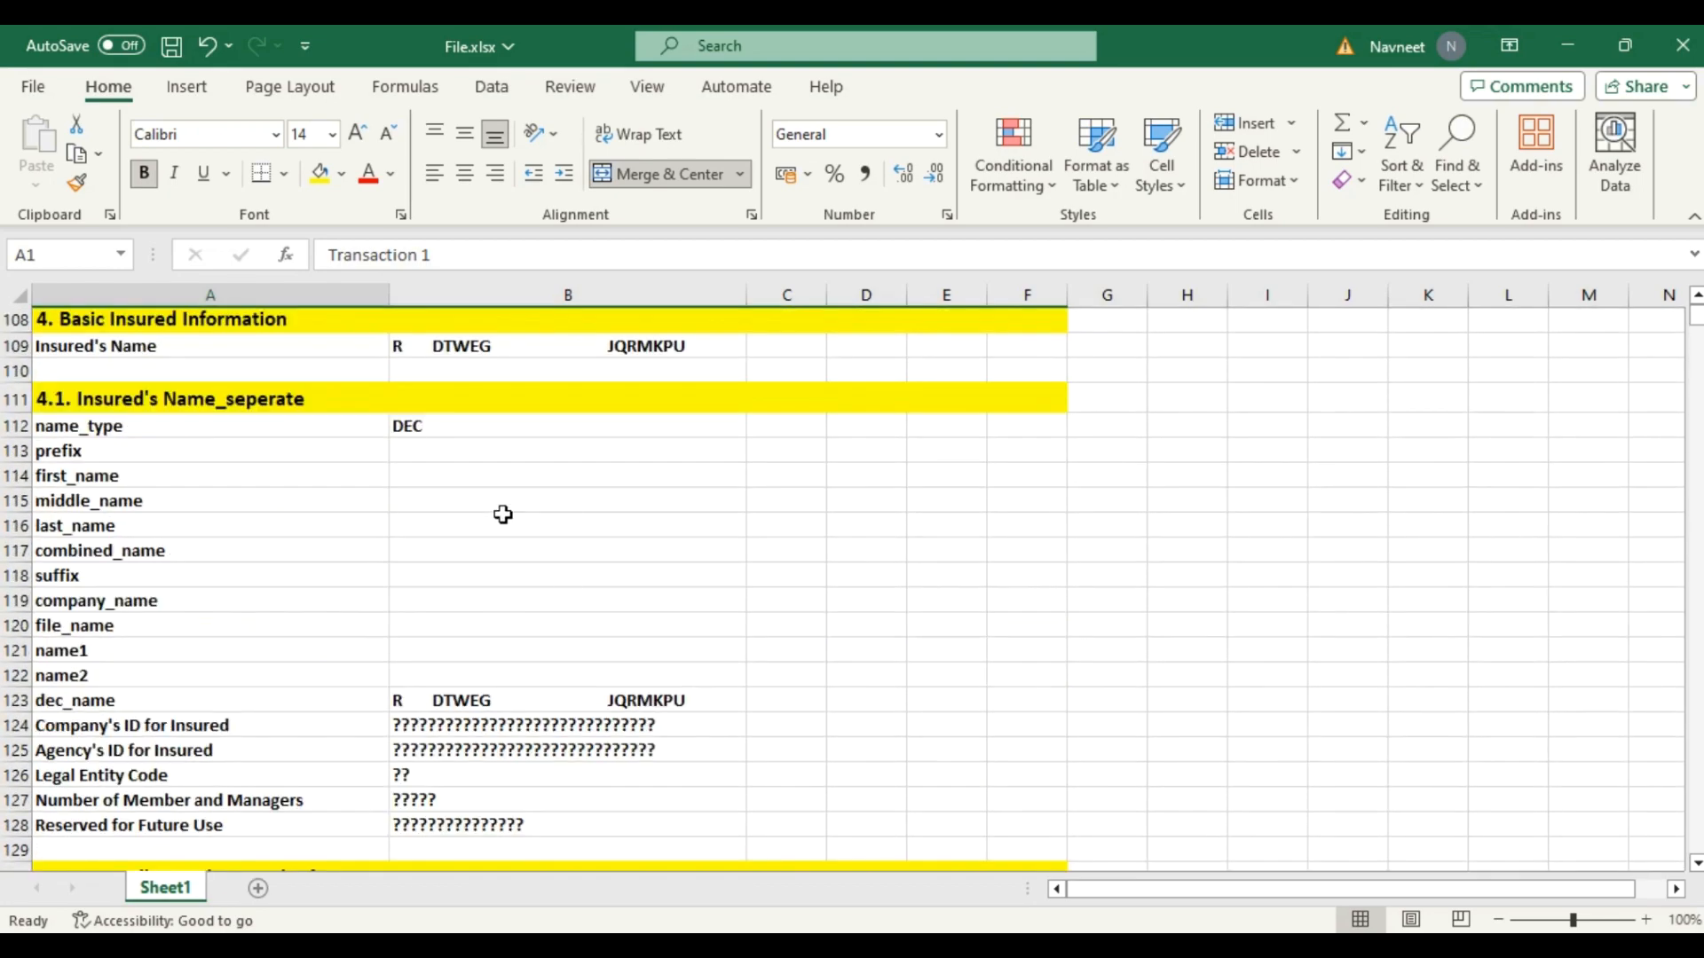
scroll(256, 652, down, 20)
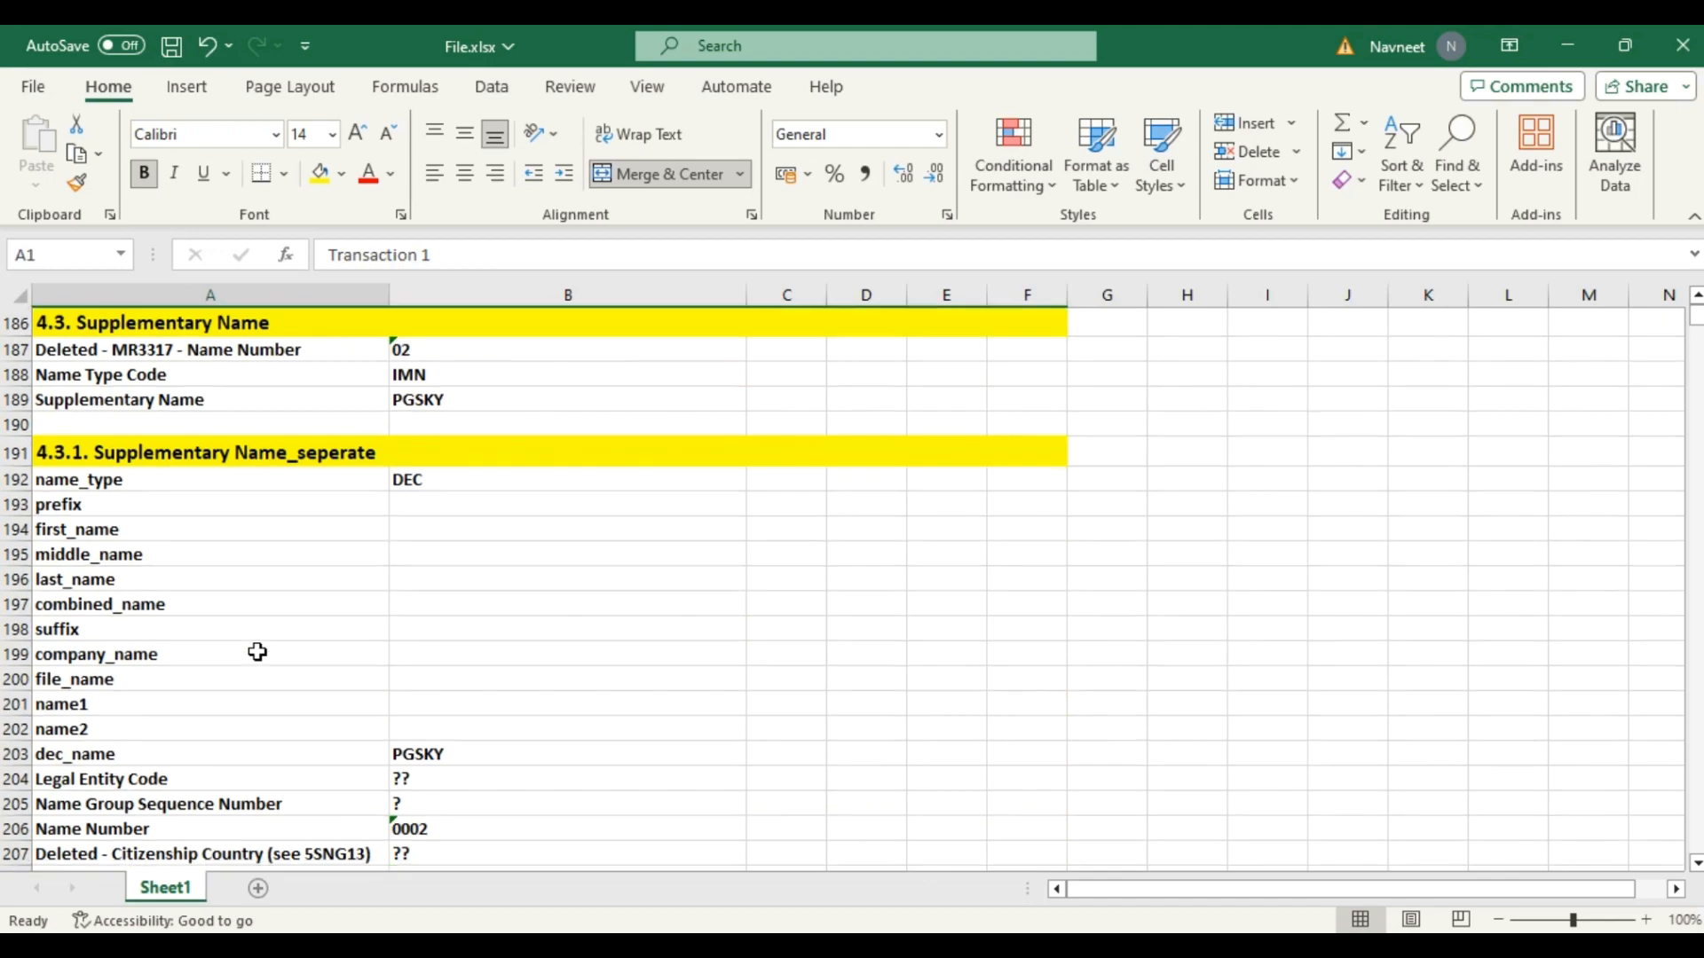
scroll(257, 652, down, 20)
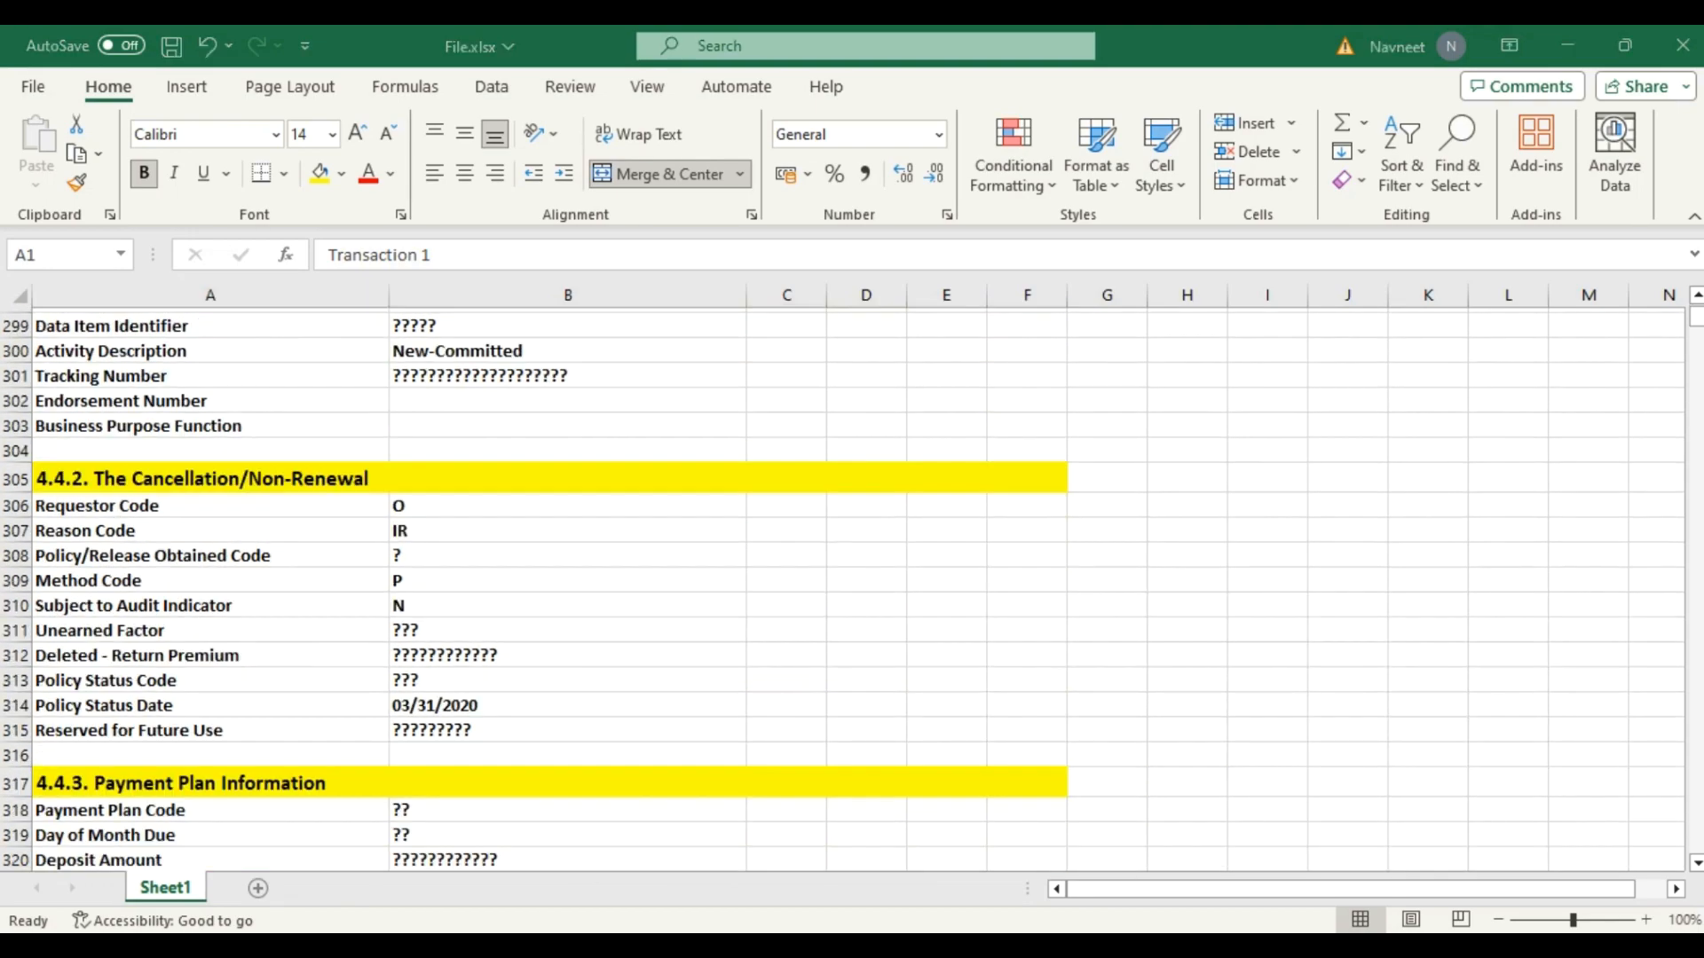
key(alt+Tab)
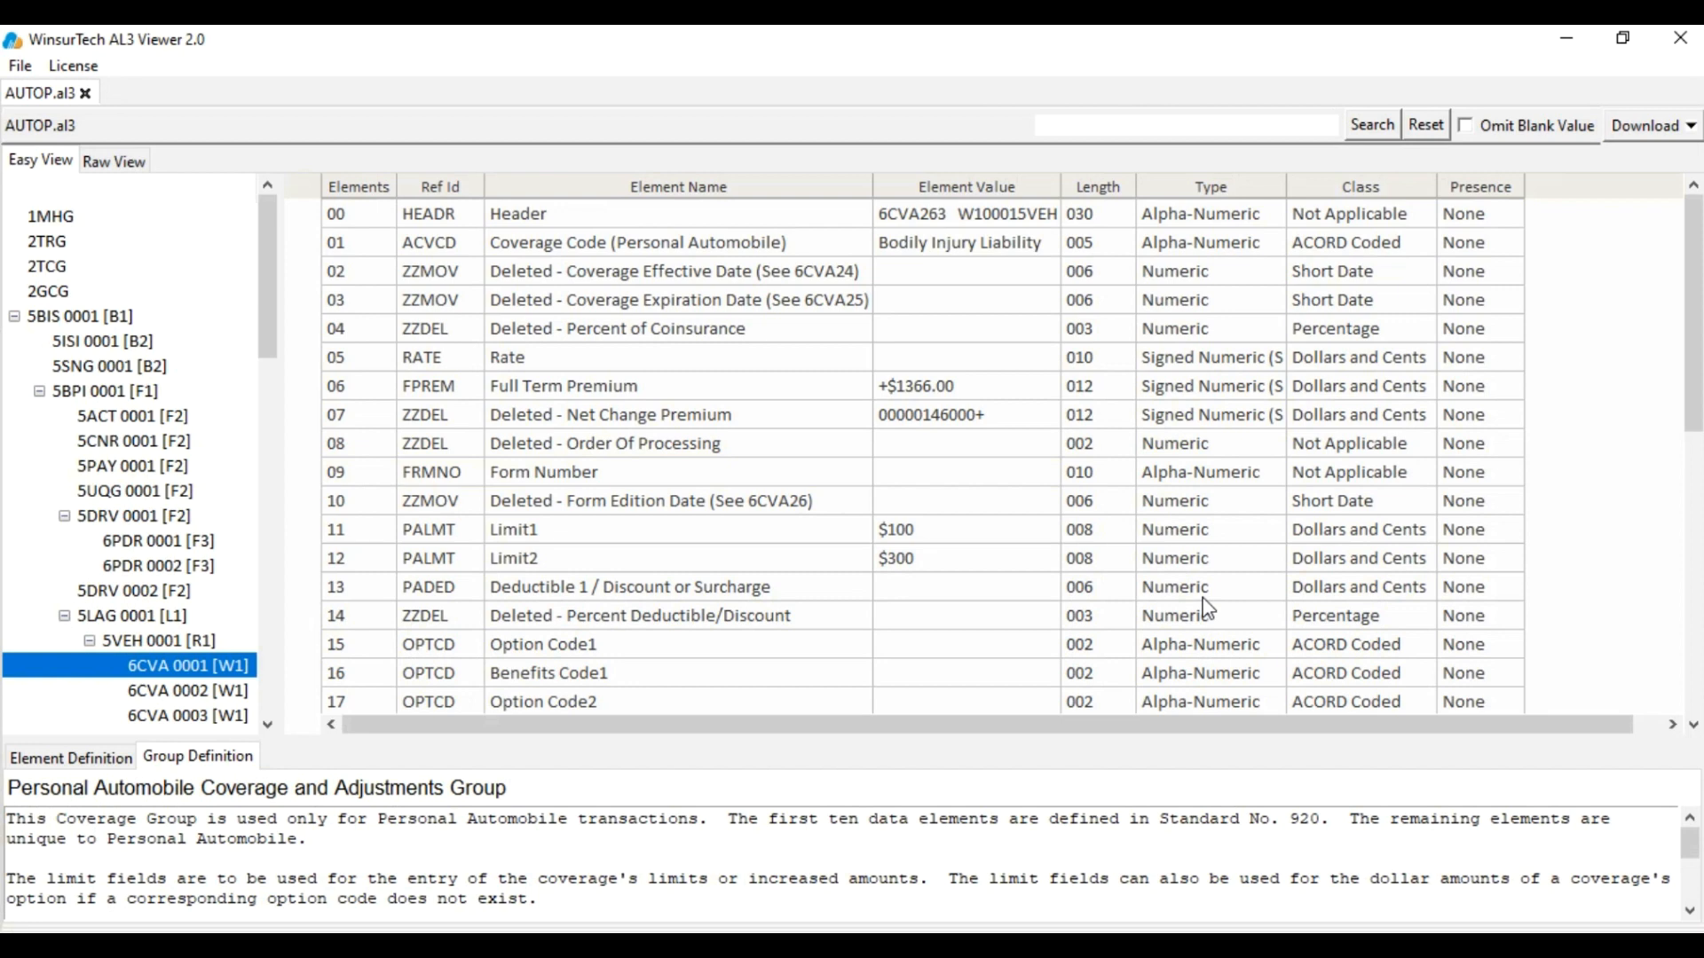
Export AUTOP.al3 as Json File.json to the Desktop, then minimize the viewer
click(1647, 125)
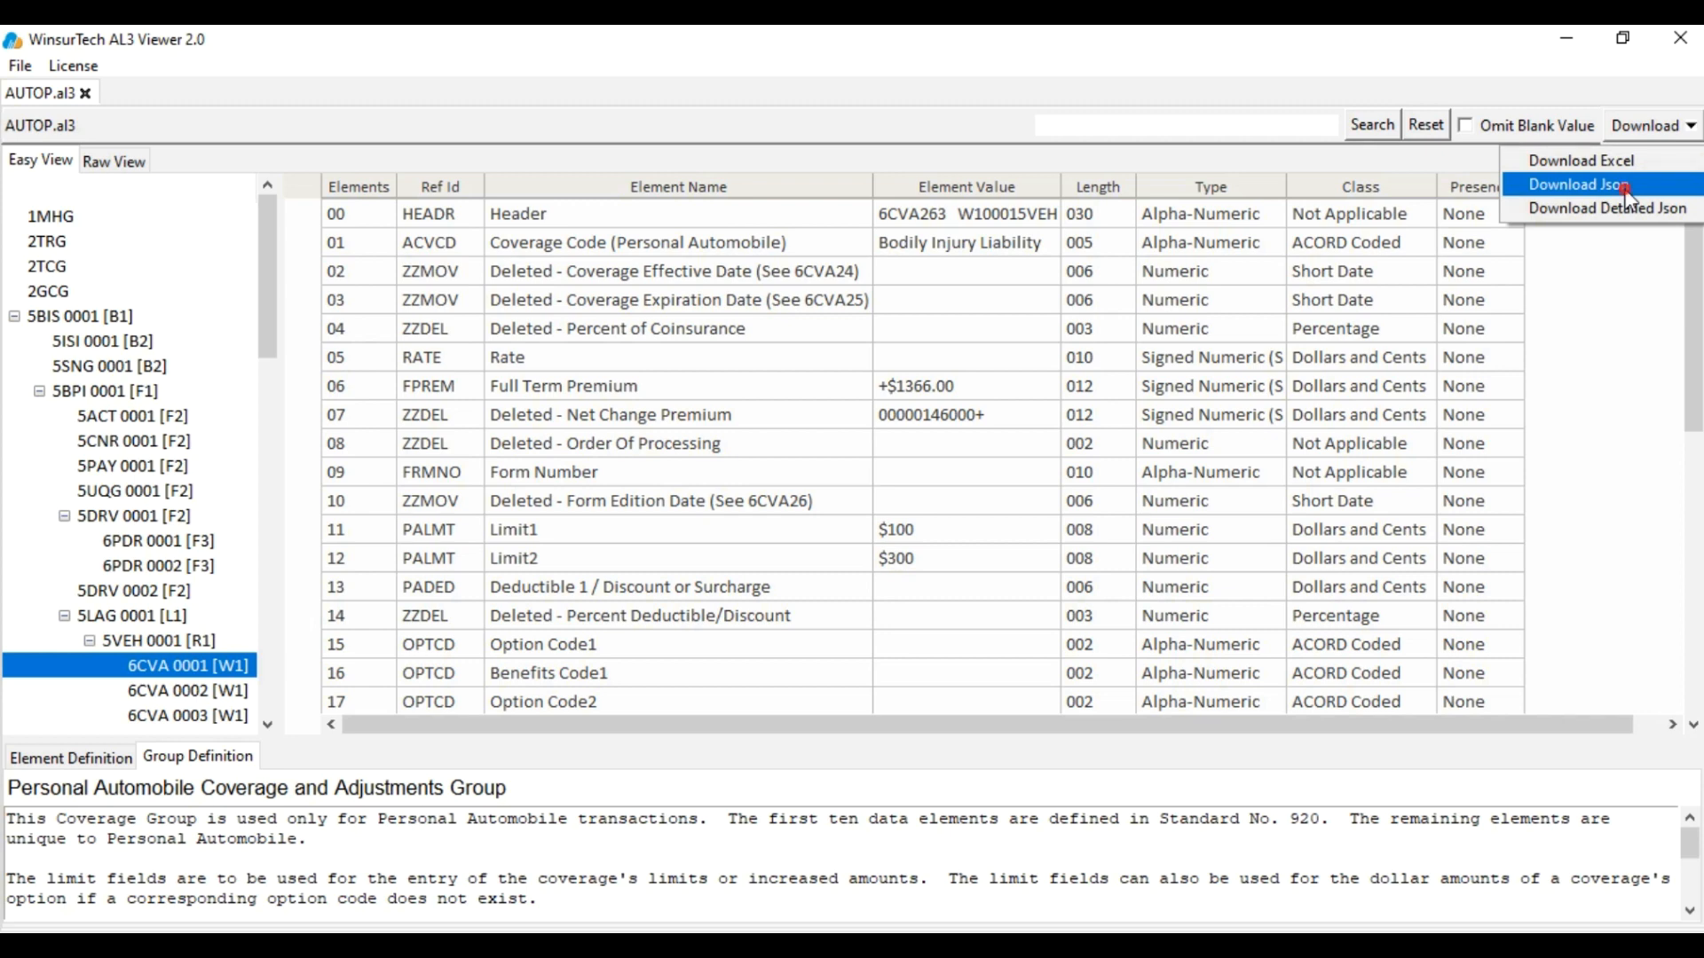
click(1630, 187)
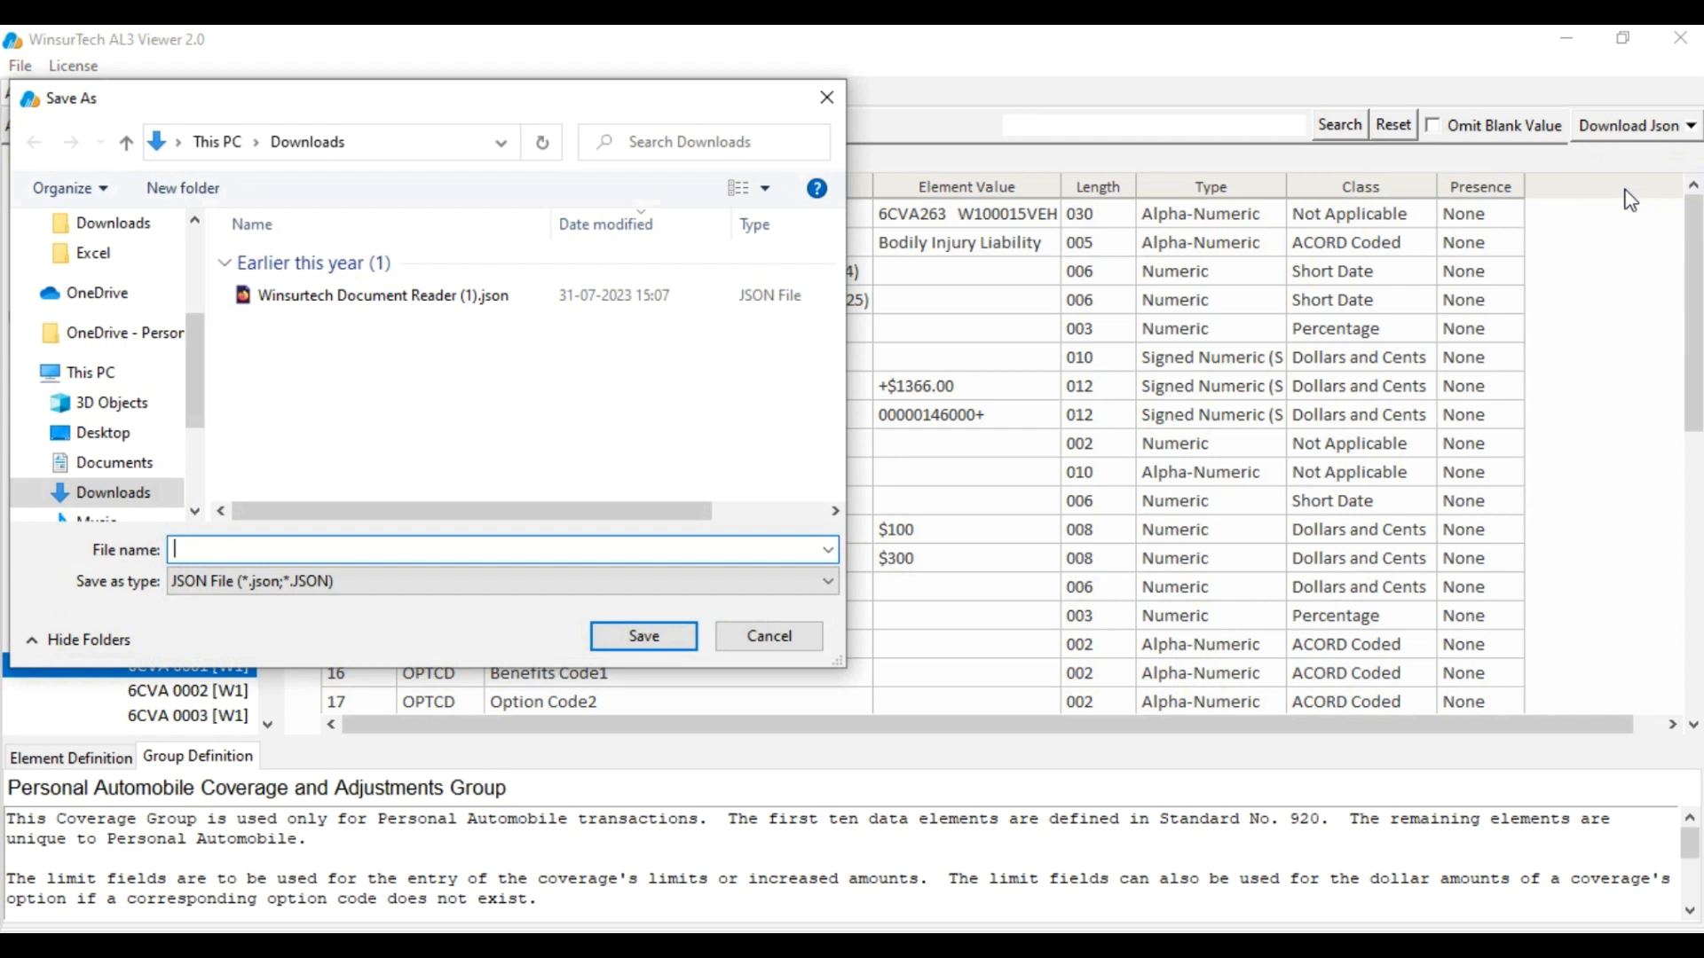
text(Json File)
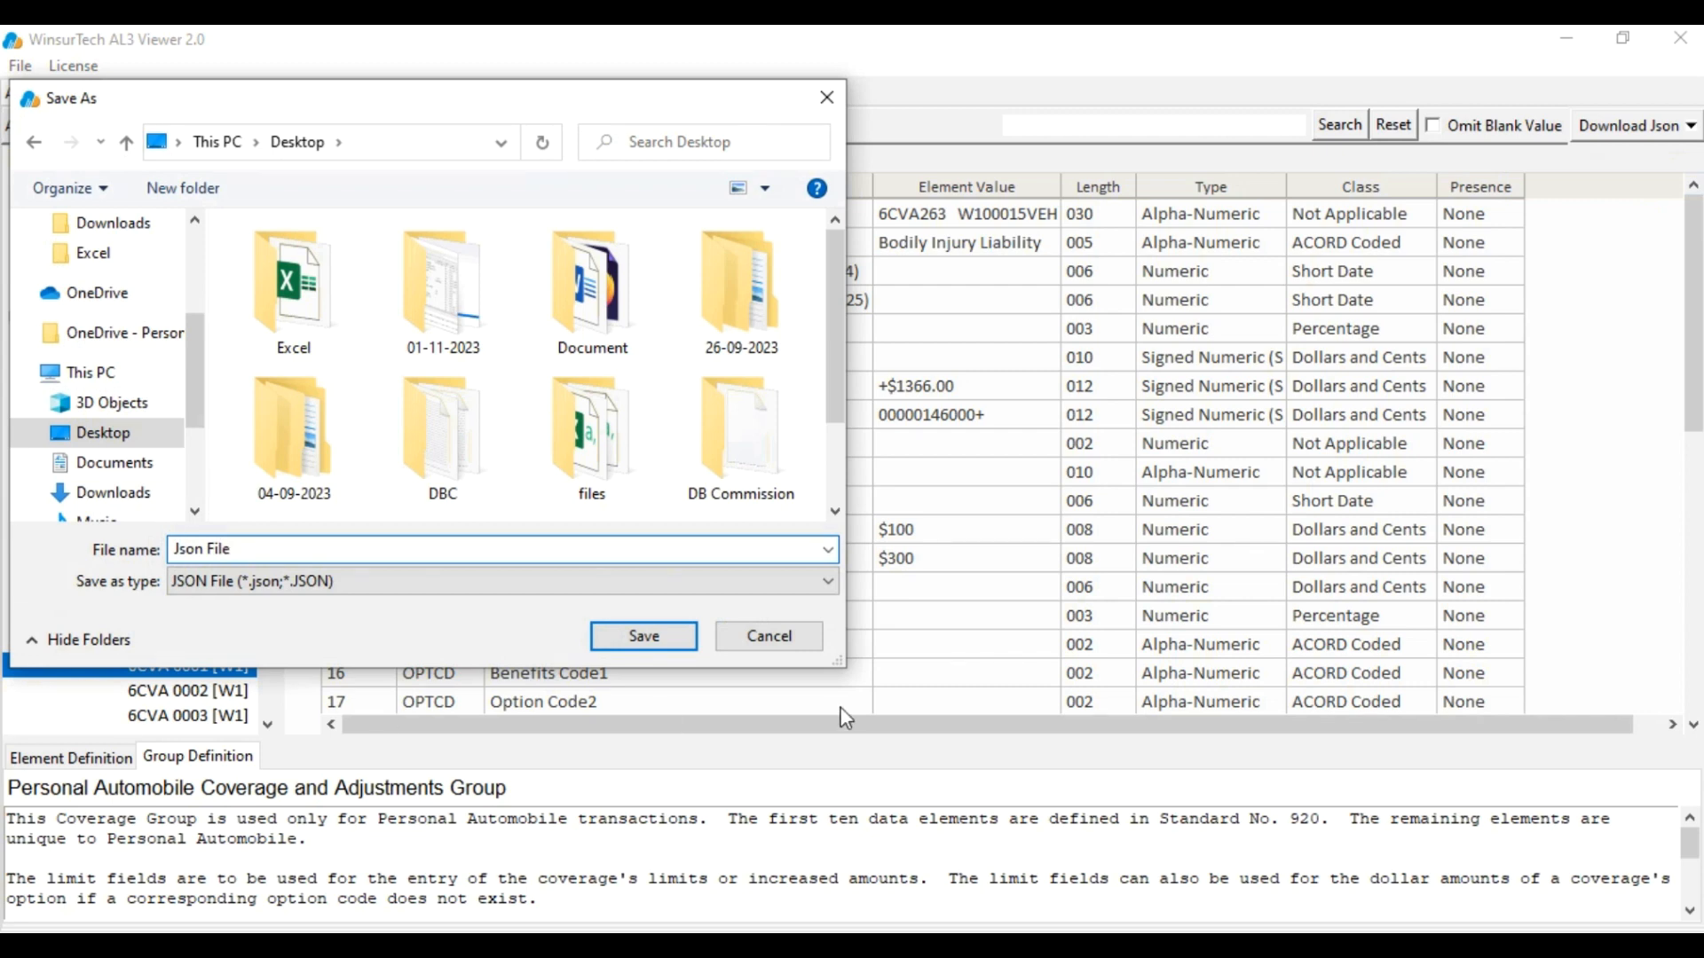
click(645, 635)
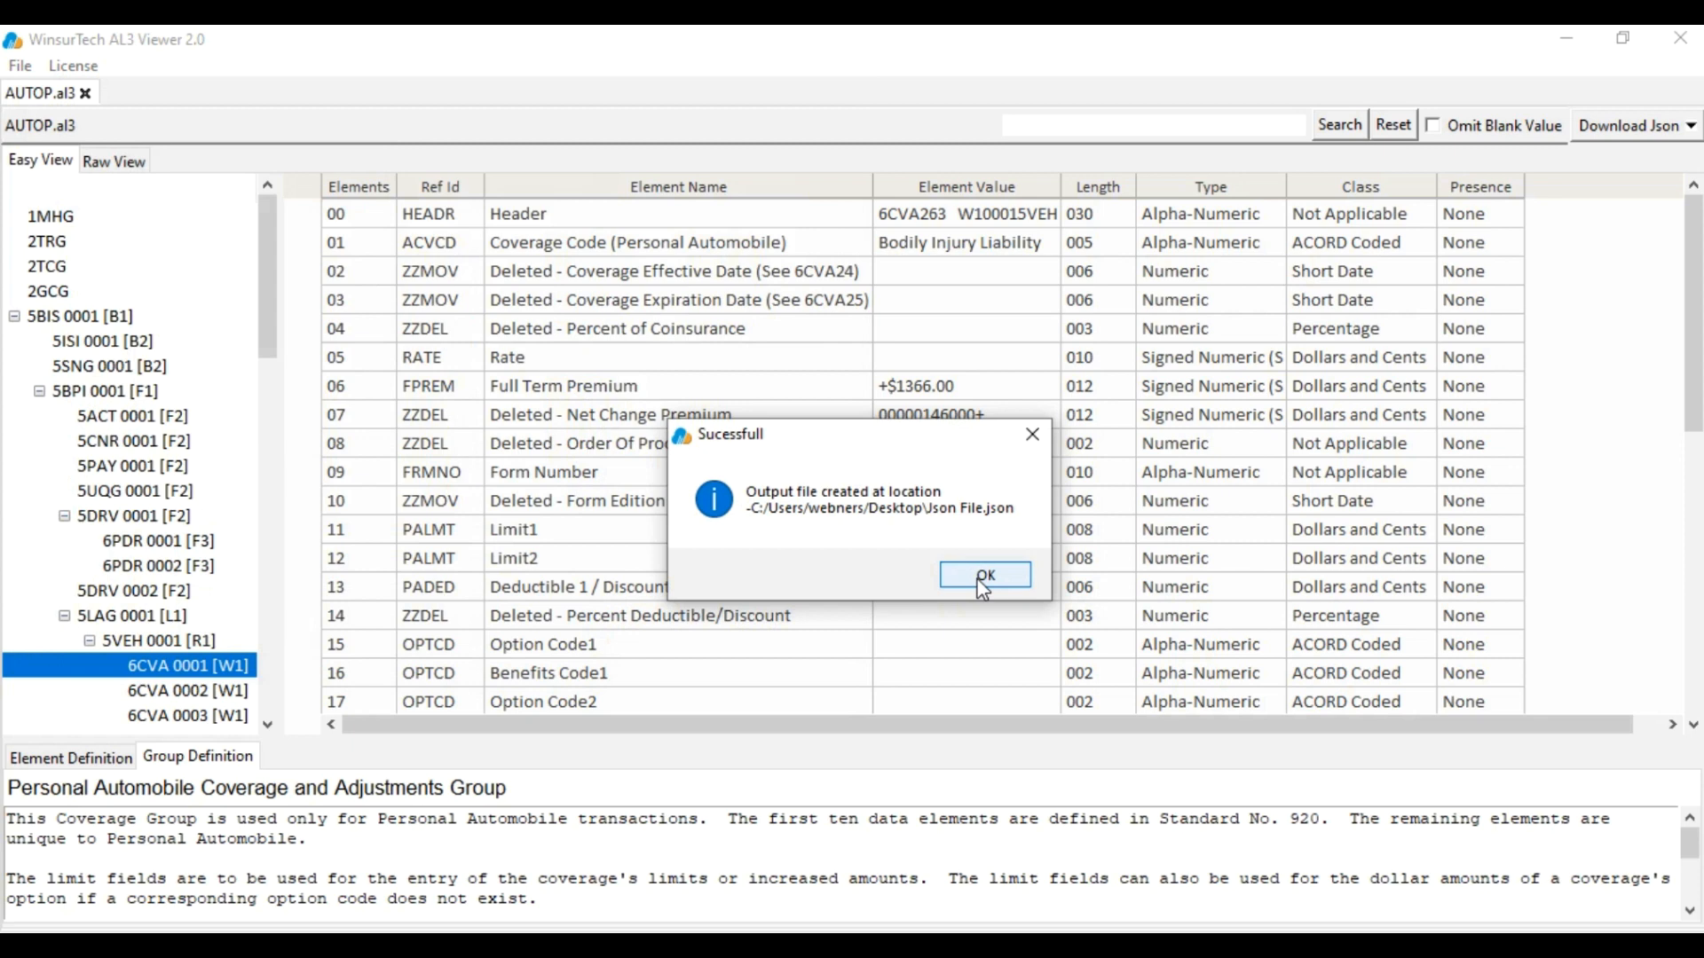
click(984, 579)
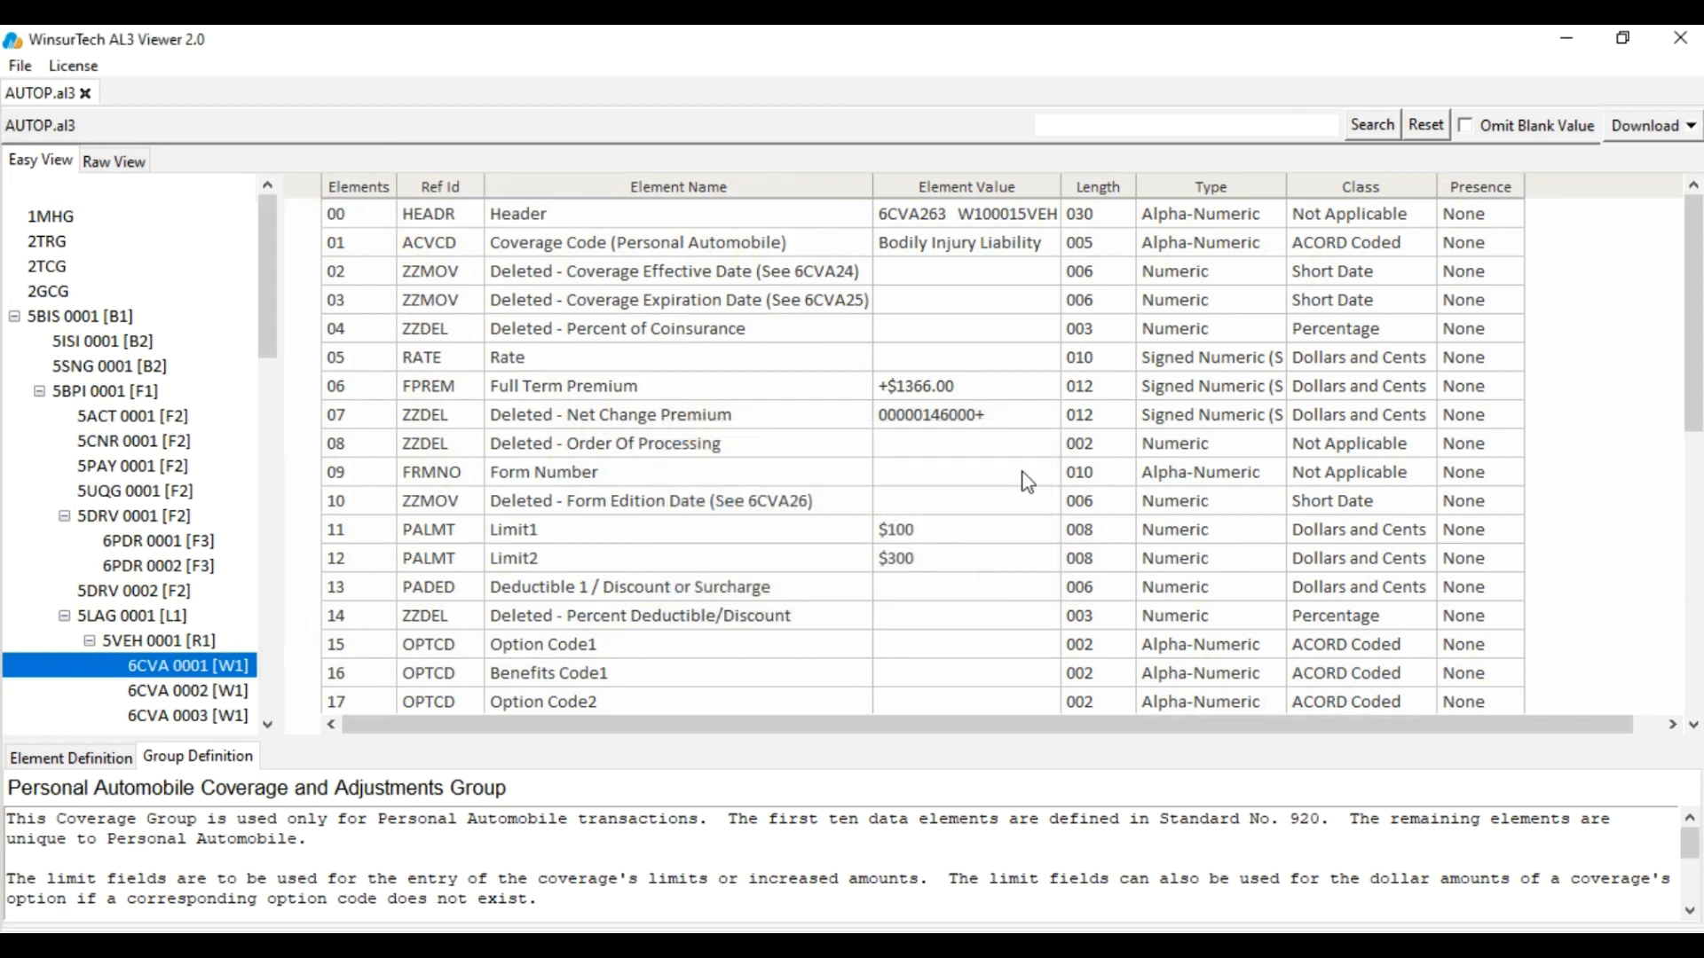
click(1566, 38)
Open Json File.json in Firefox and scroll down to Question Code Number26 and the Driver section
double_click(306, 218)
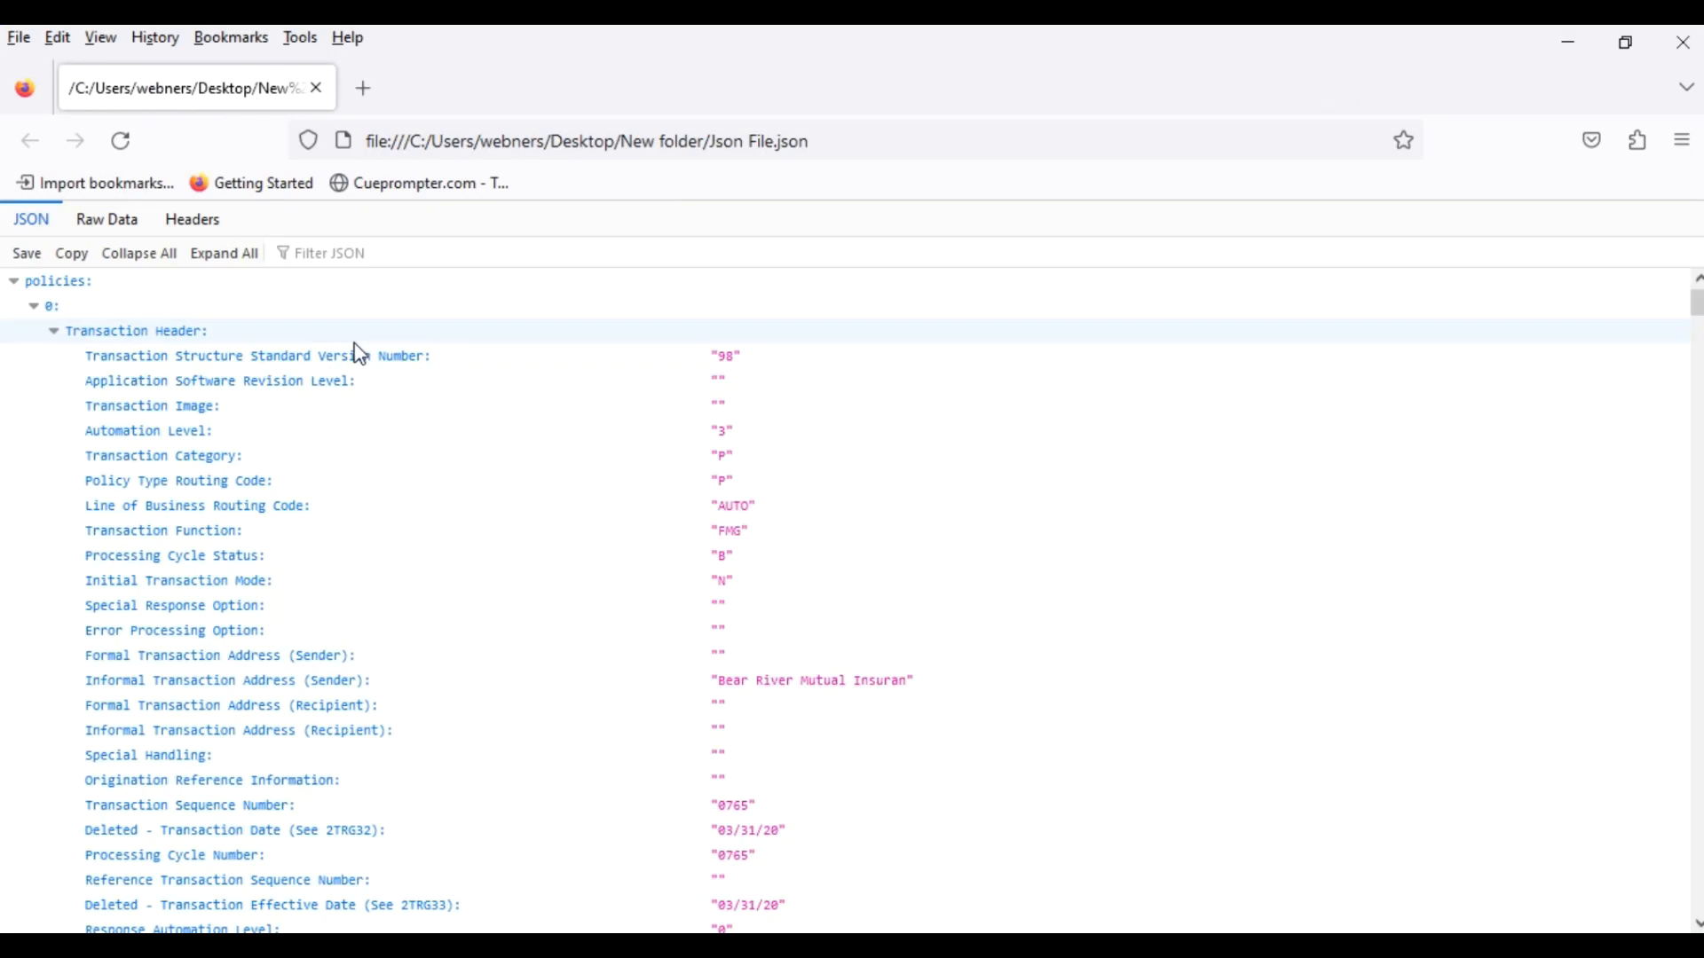
scroll(616, 502, down, 4)
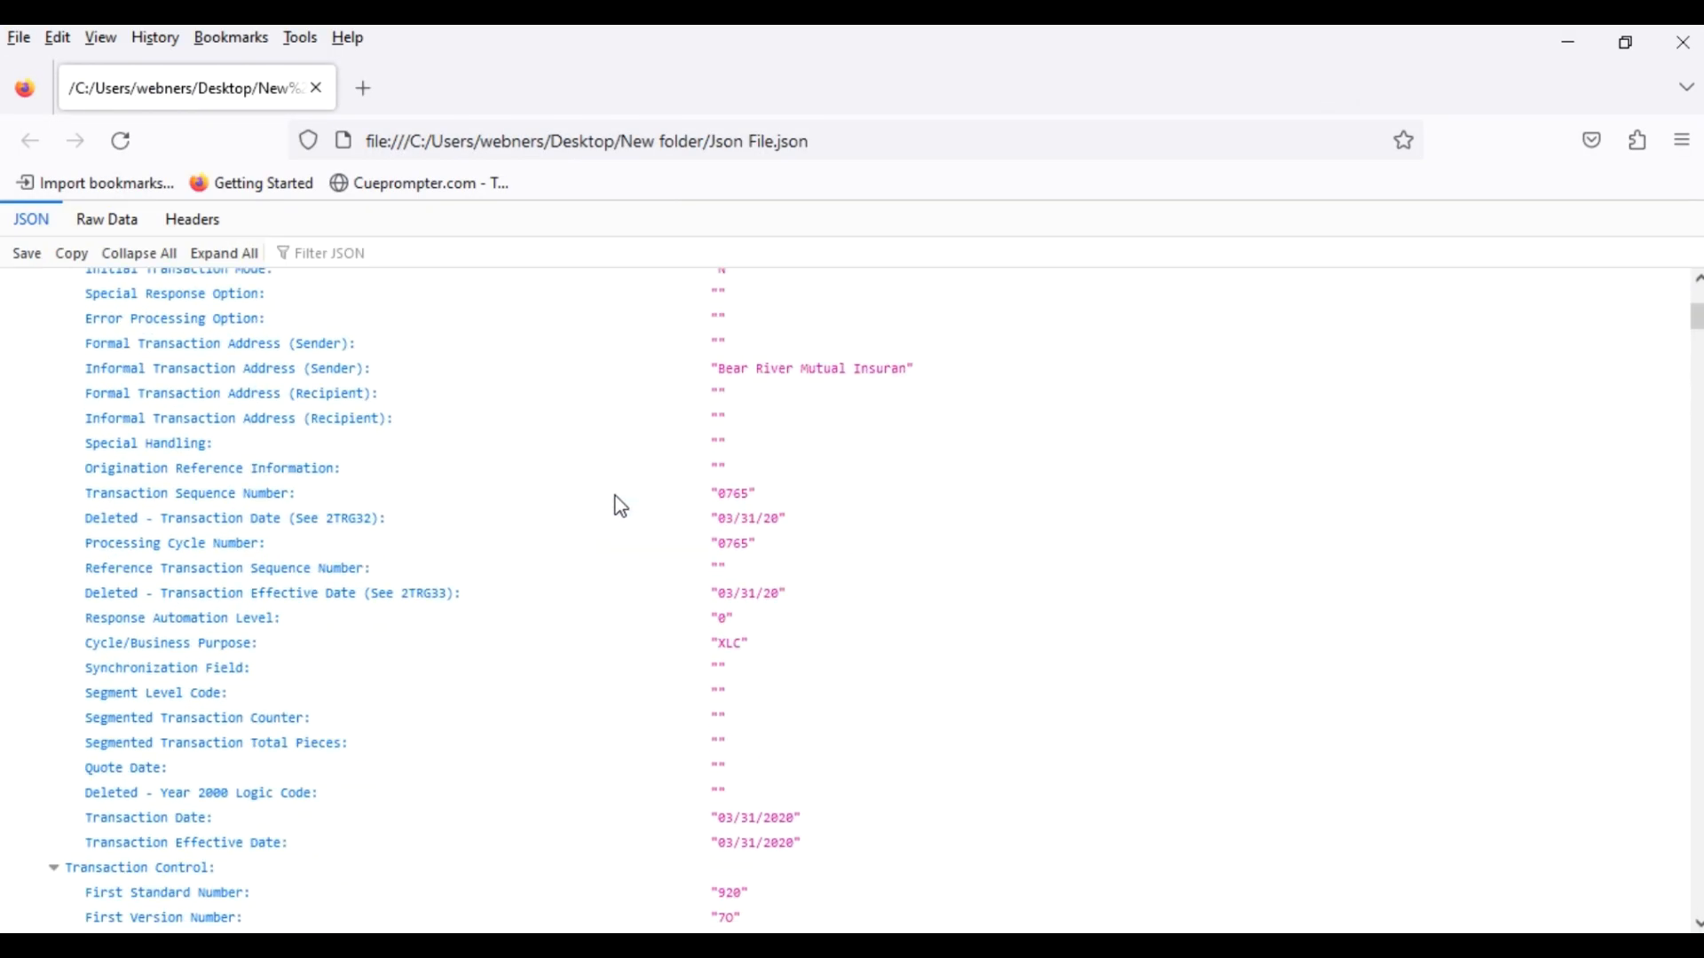
scroll(571, 539, down, 14)
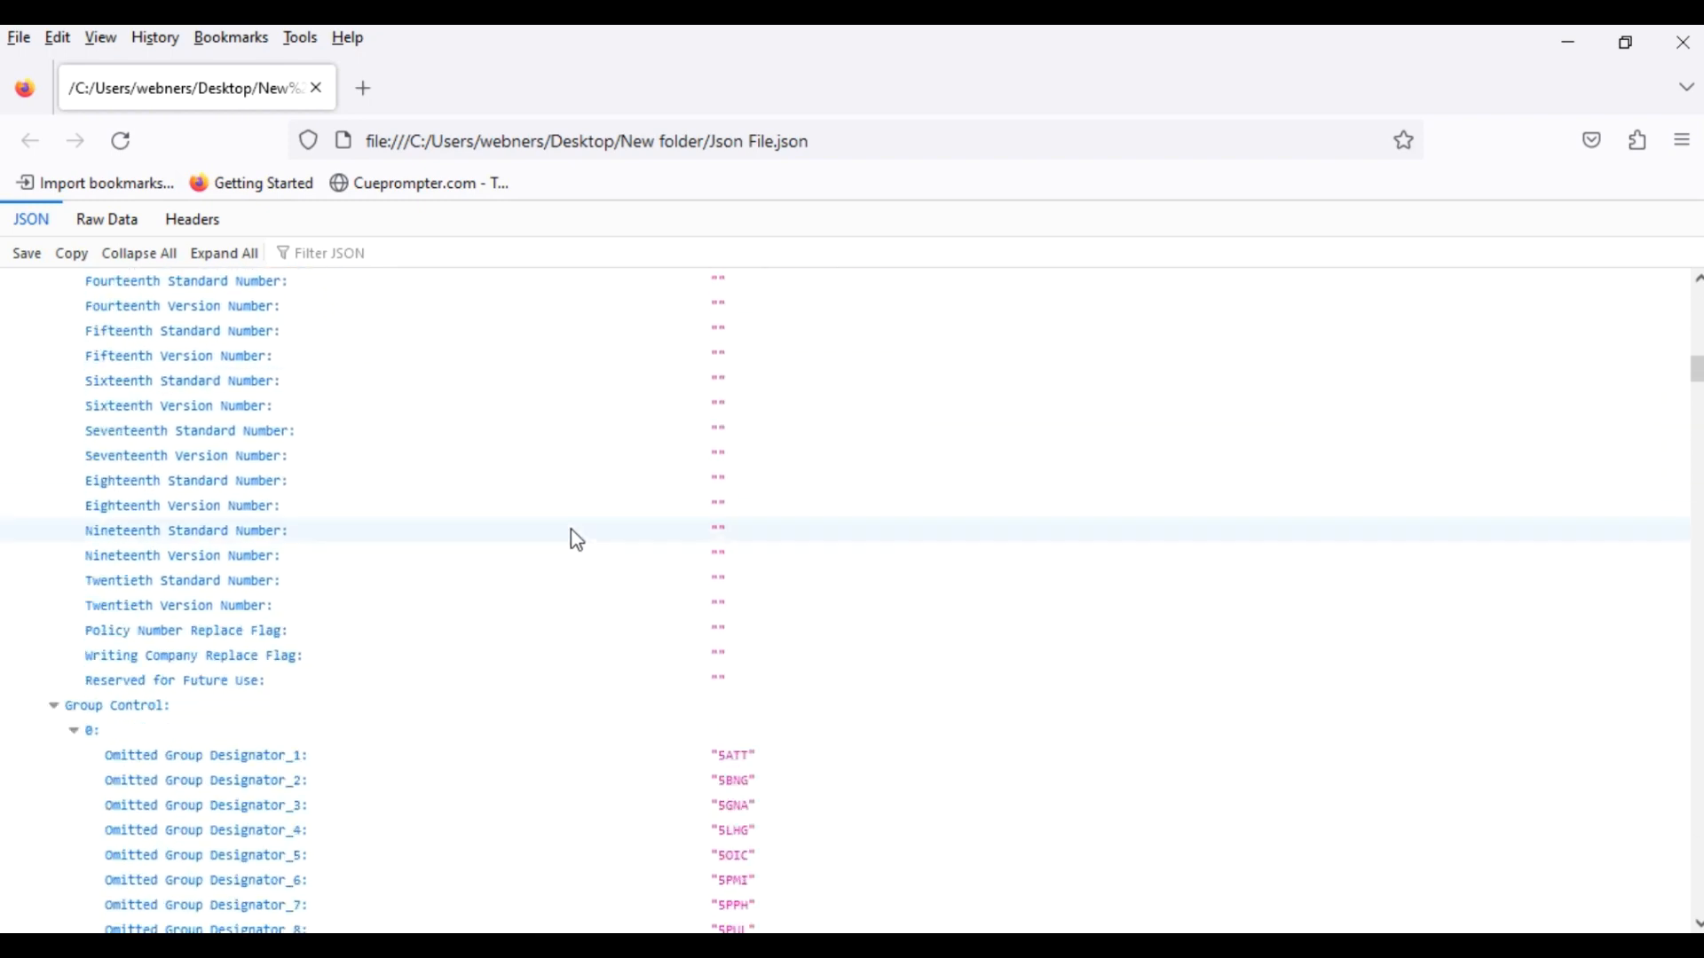
scroll(575, 541, down, 20)
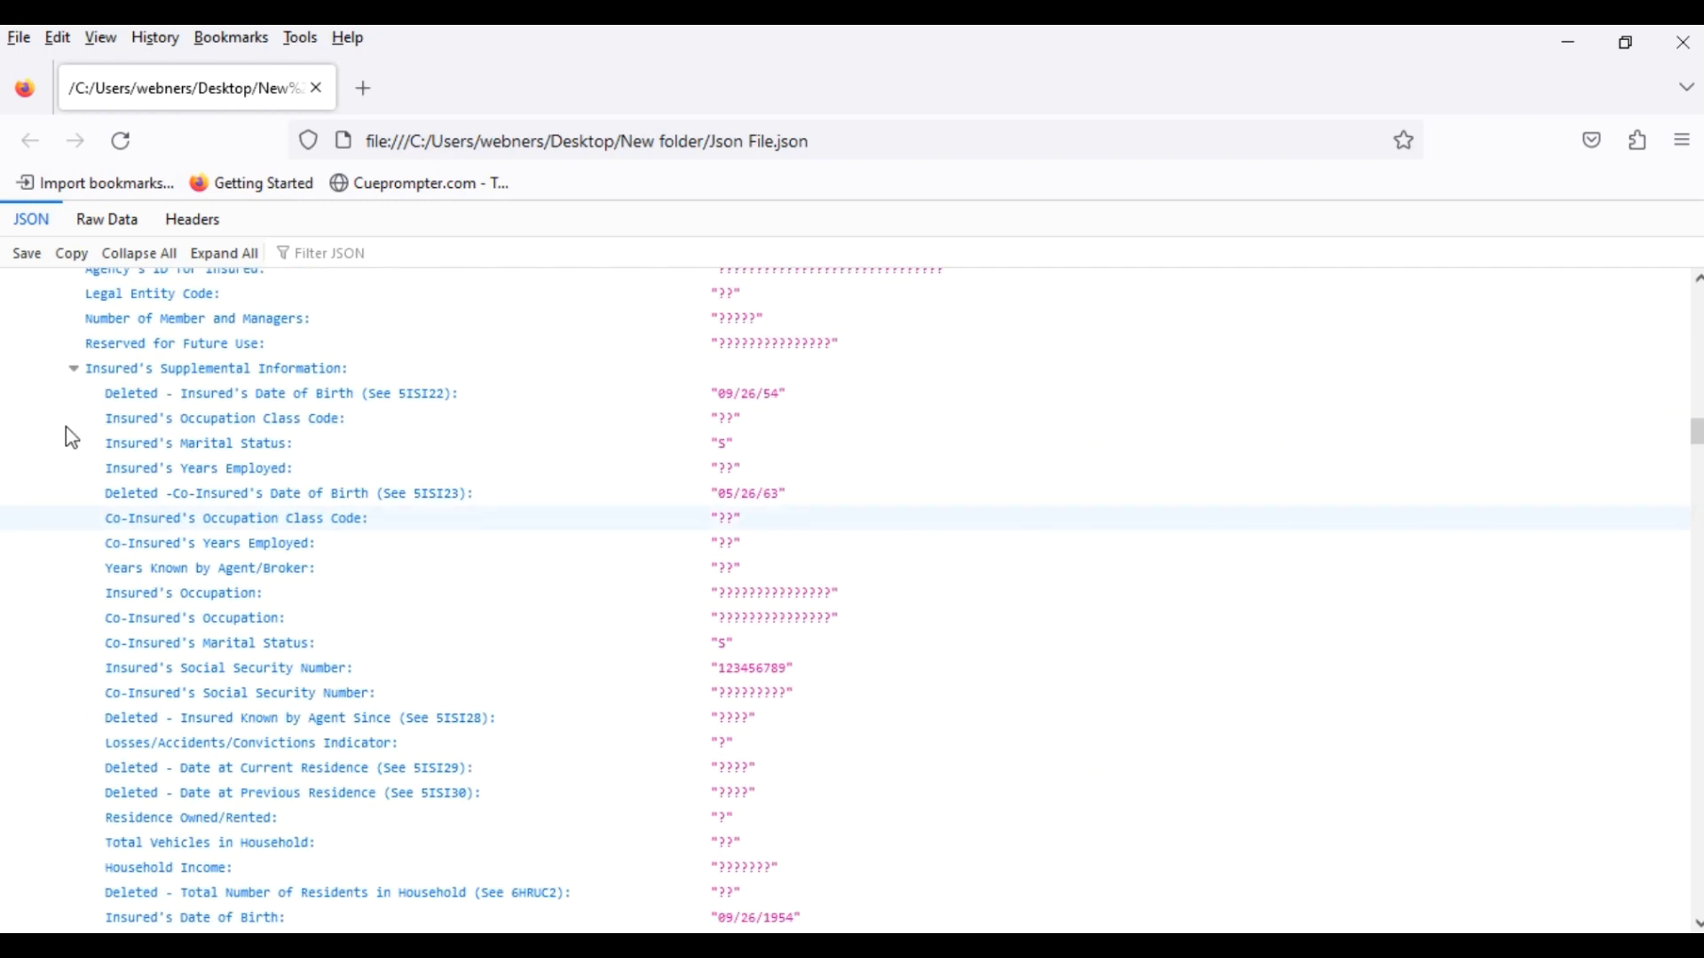
scroll(577, 562, down, 20)
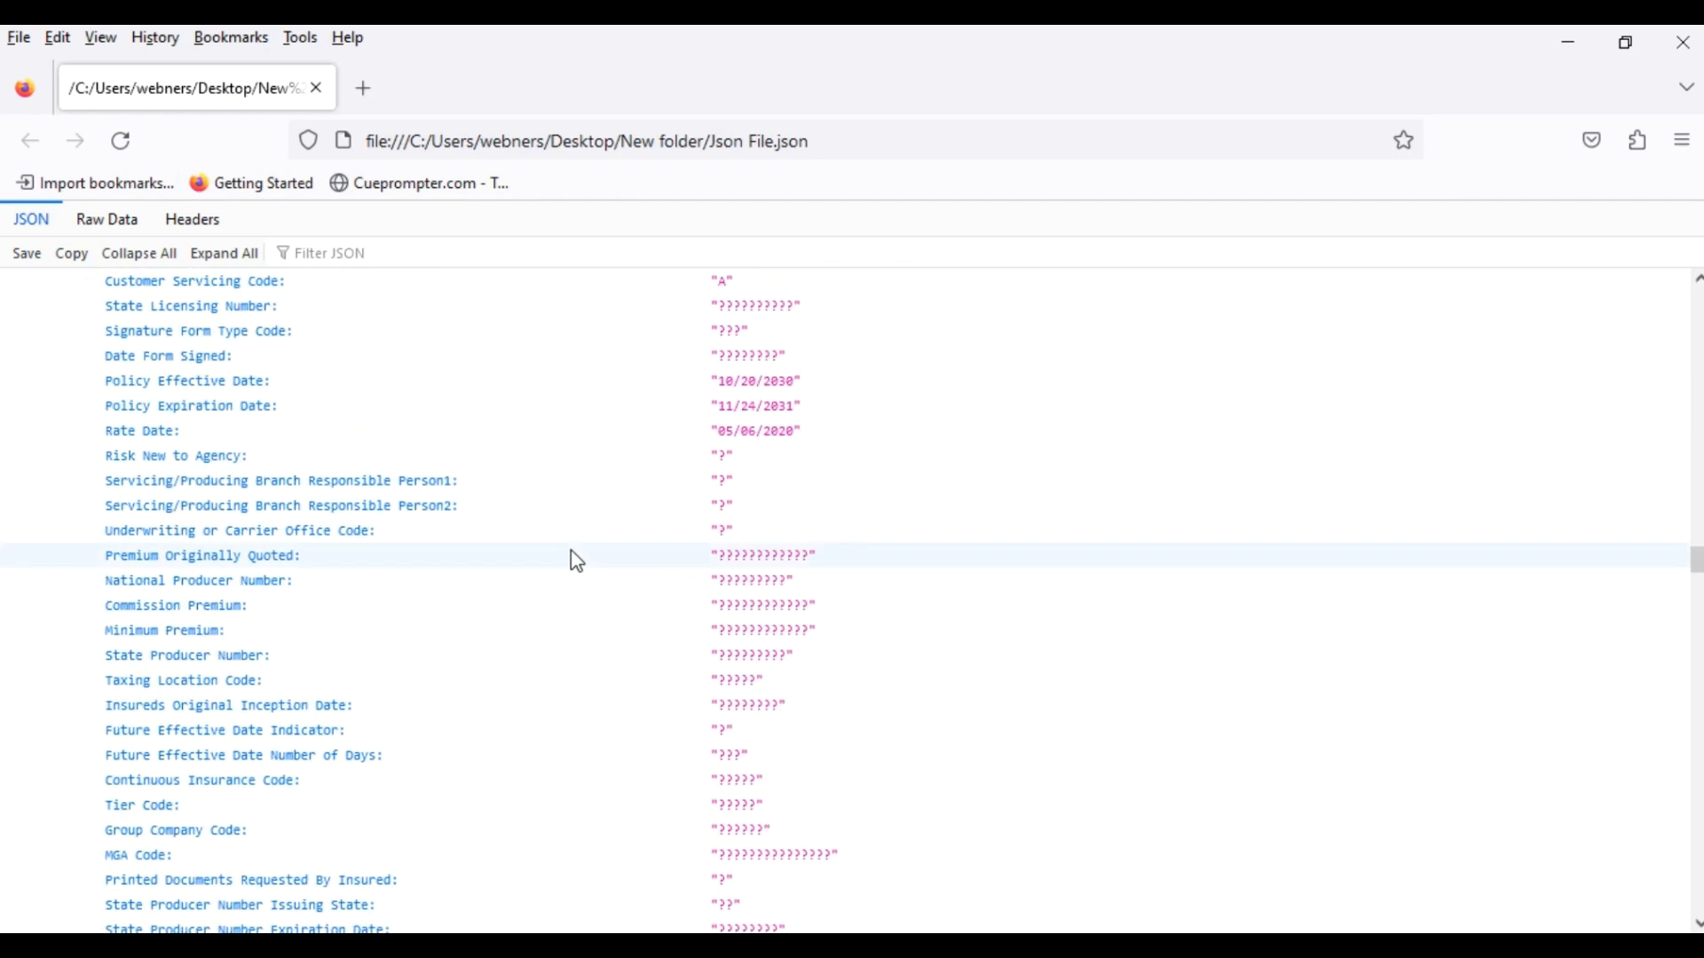
scroll(577, 562, down, 20)
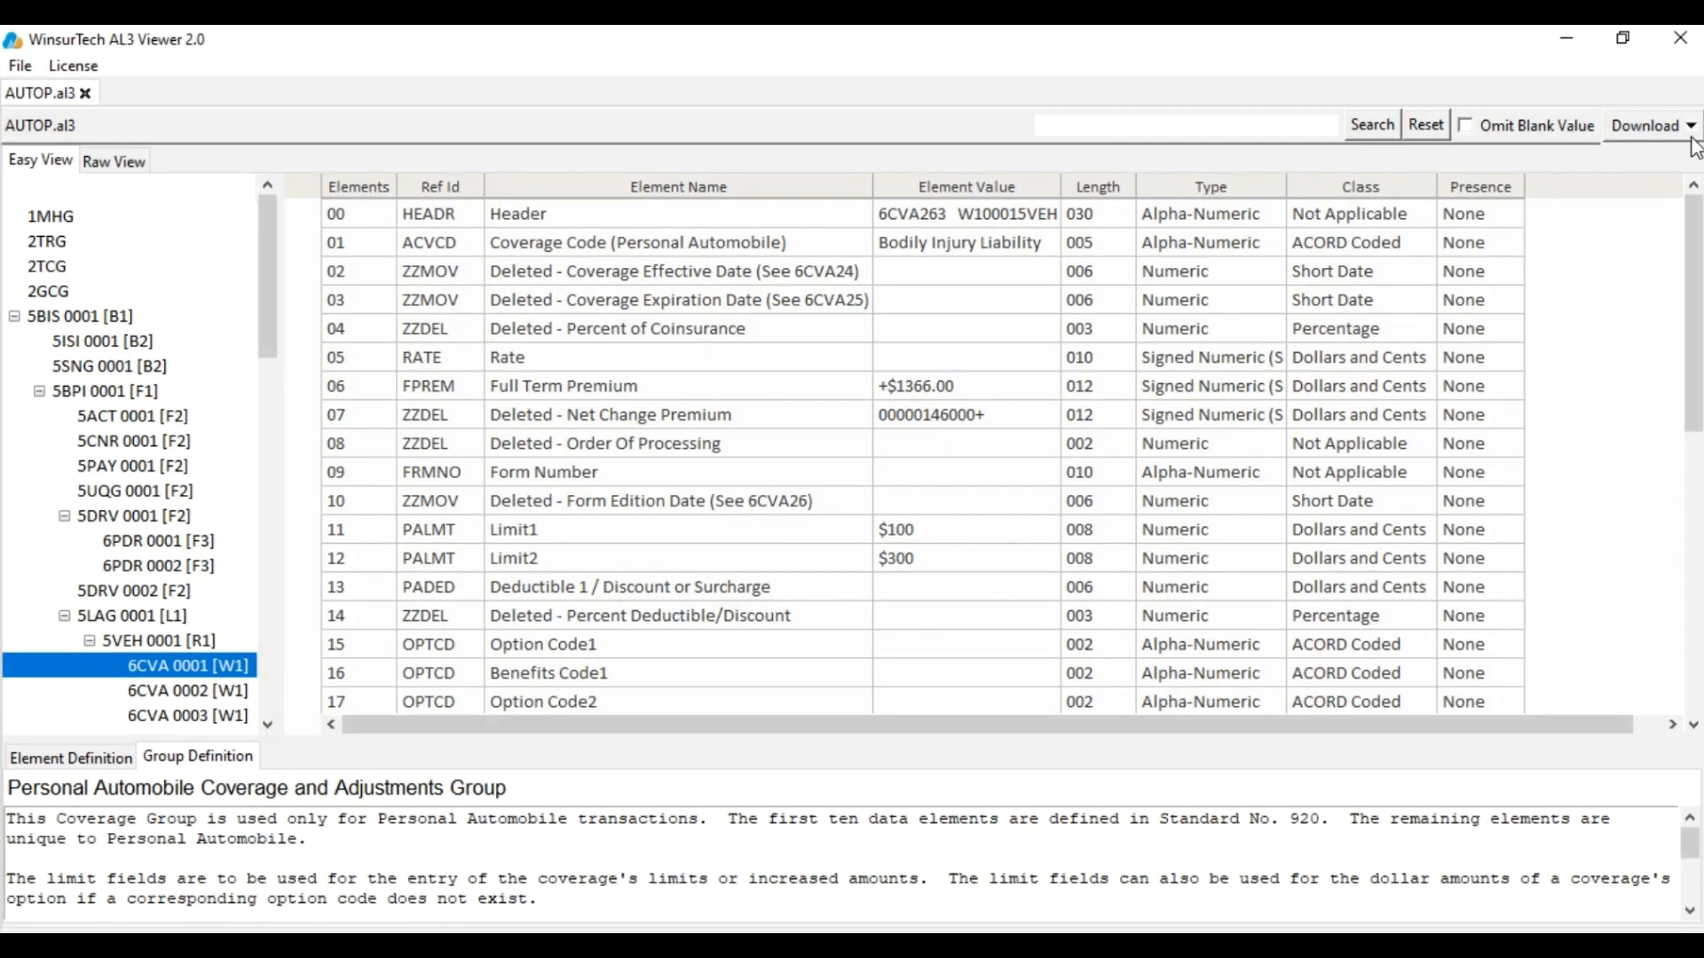
Export AUTOP.al3 as detailed JSON named 'Detailed Json' to the Desktop, confirm, and minimise the viewer
click(1688, 125)
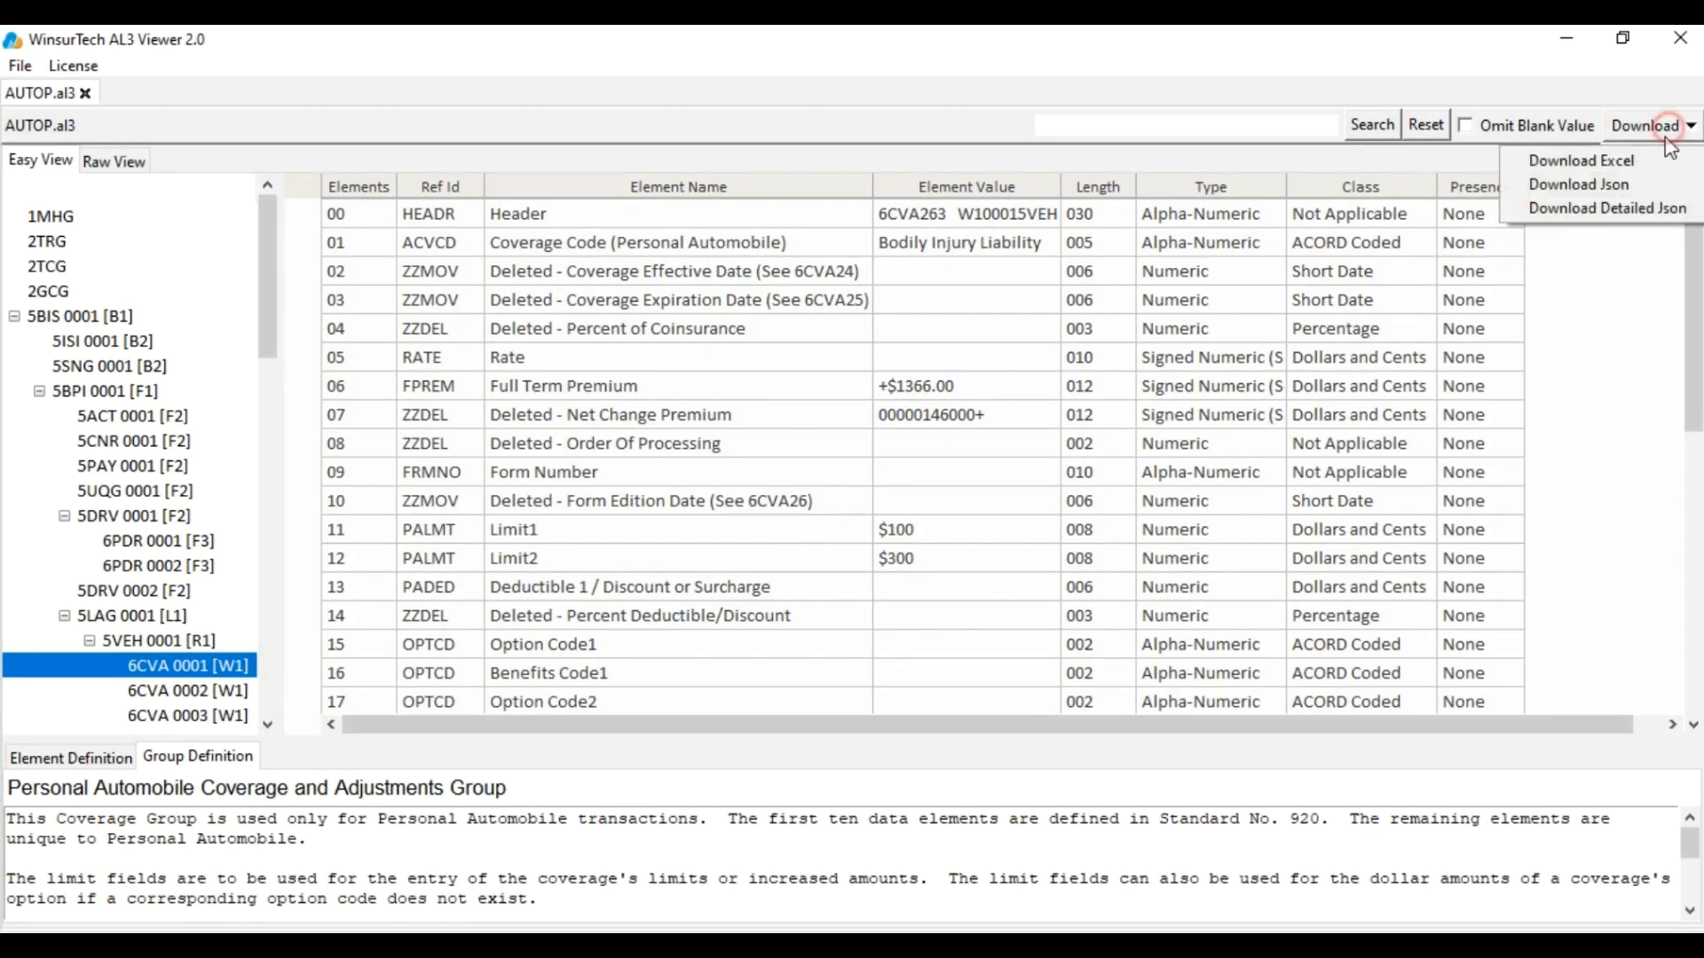
click(1631, 213)
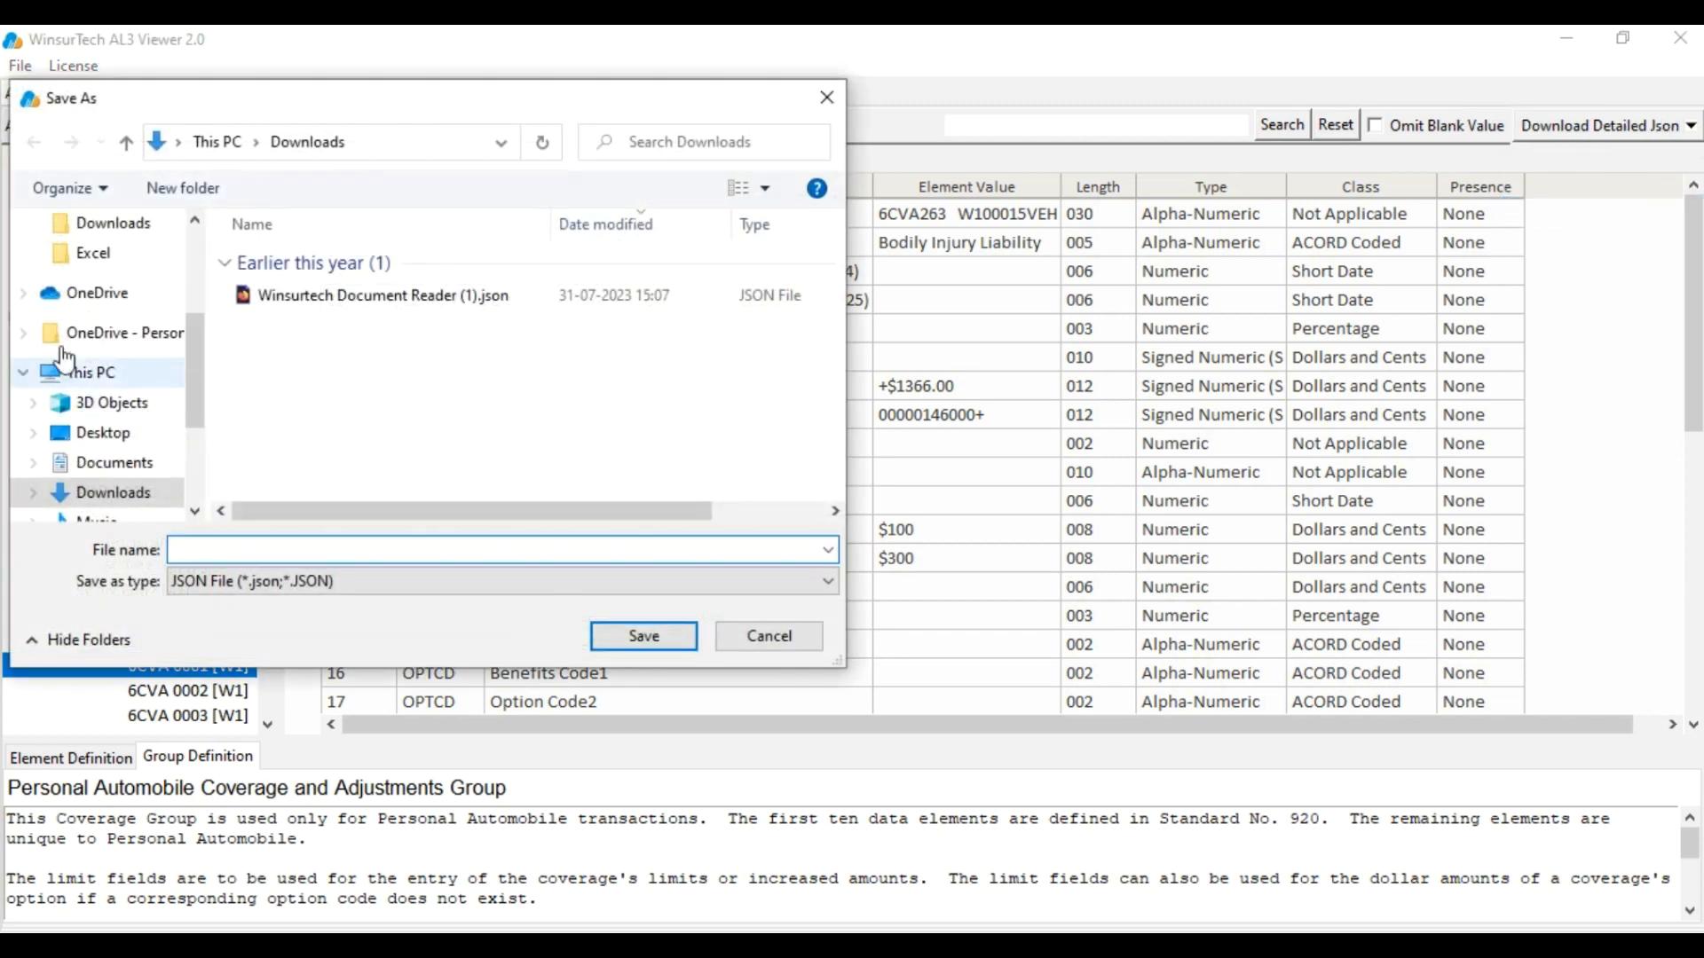
click(119, 434)
click(247, 547)
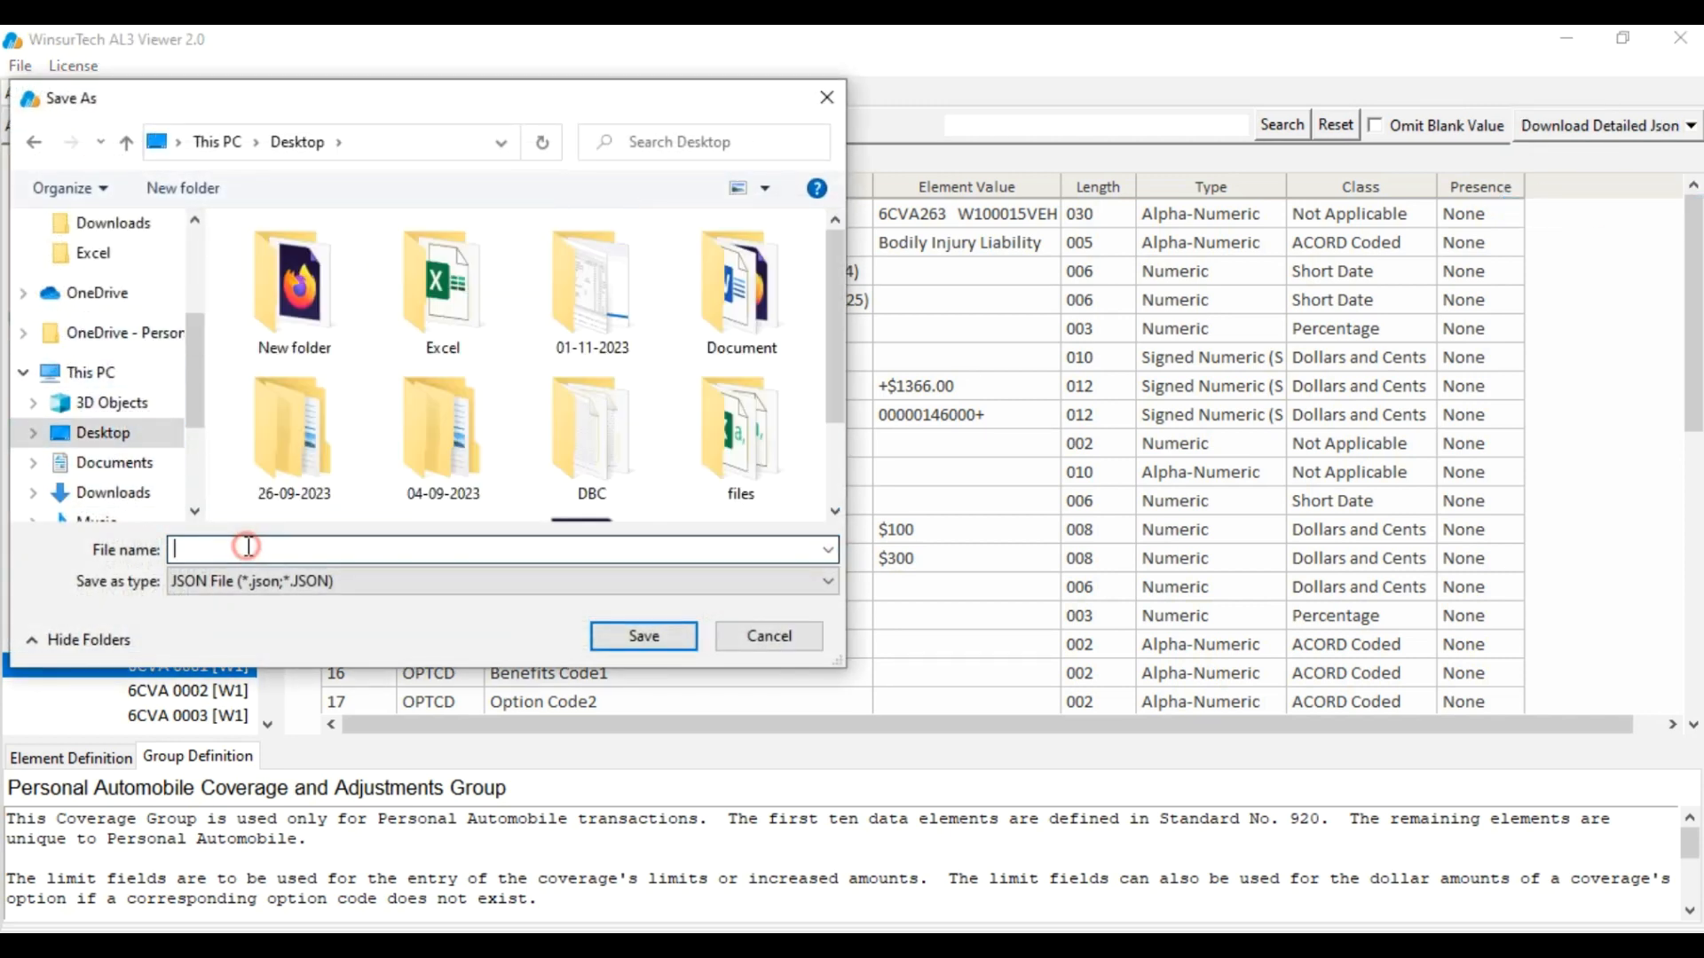
text(Detailed Json)
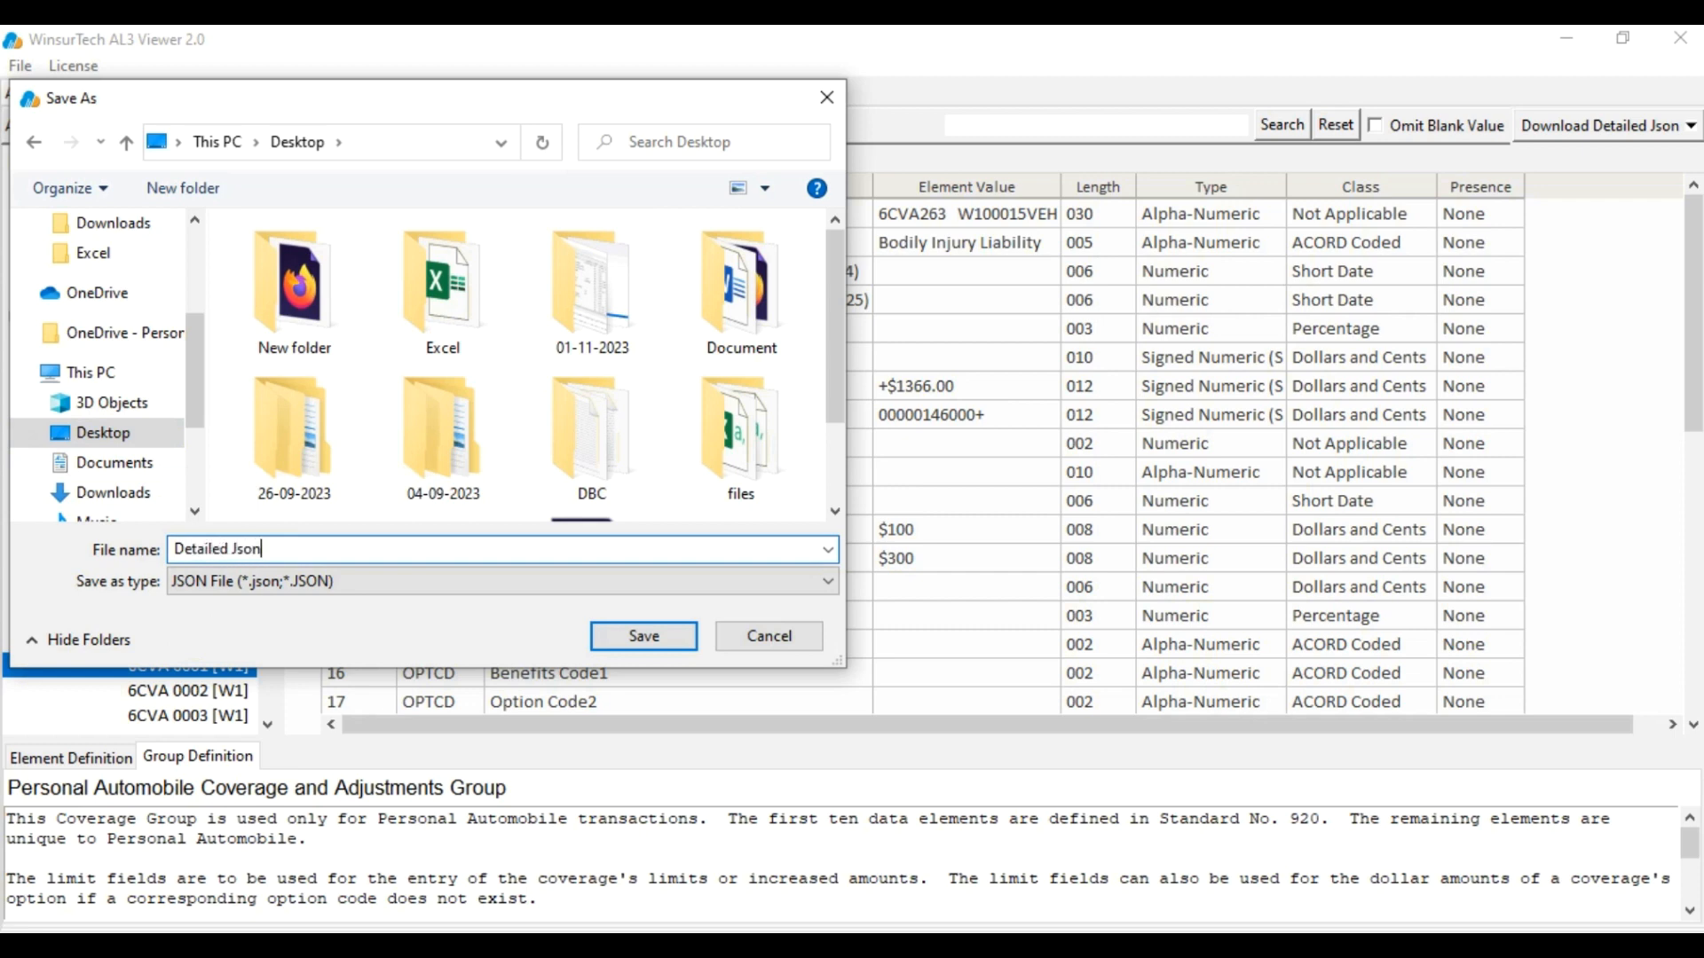
click(644, 636)
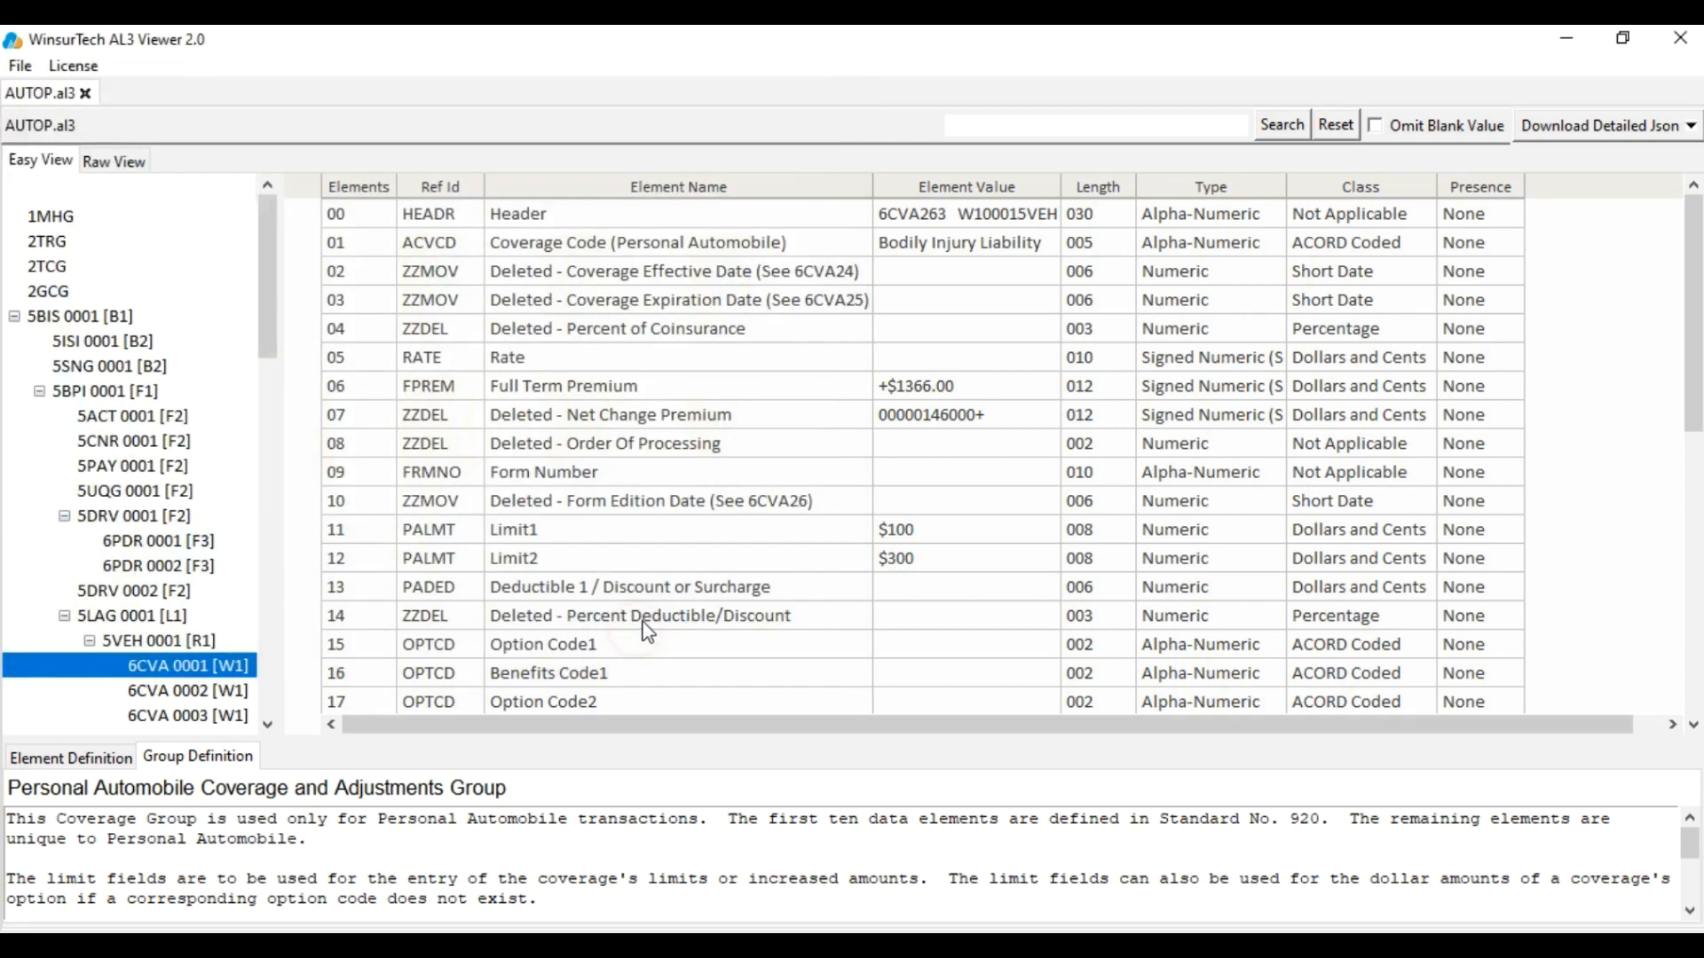
click(1000, 575)
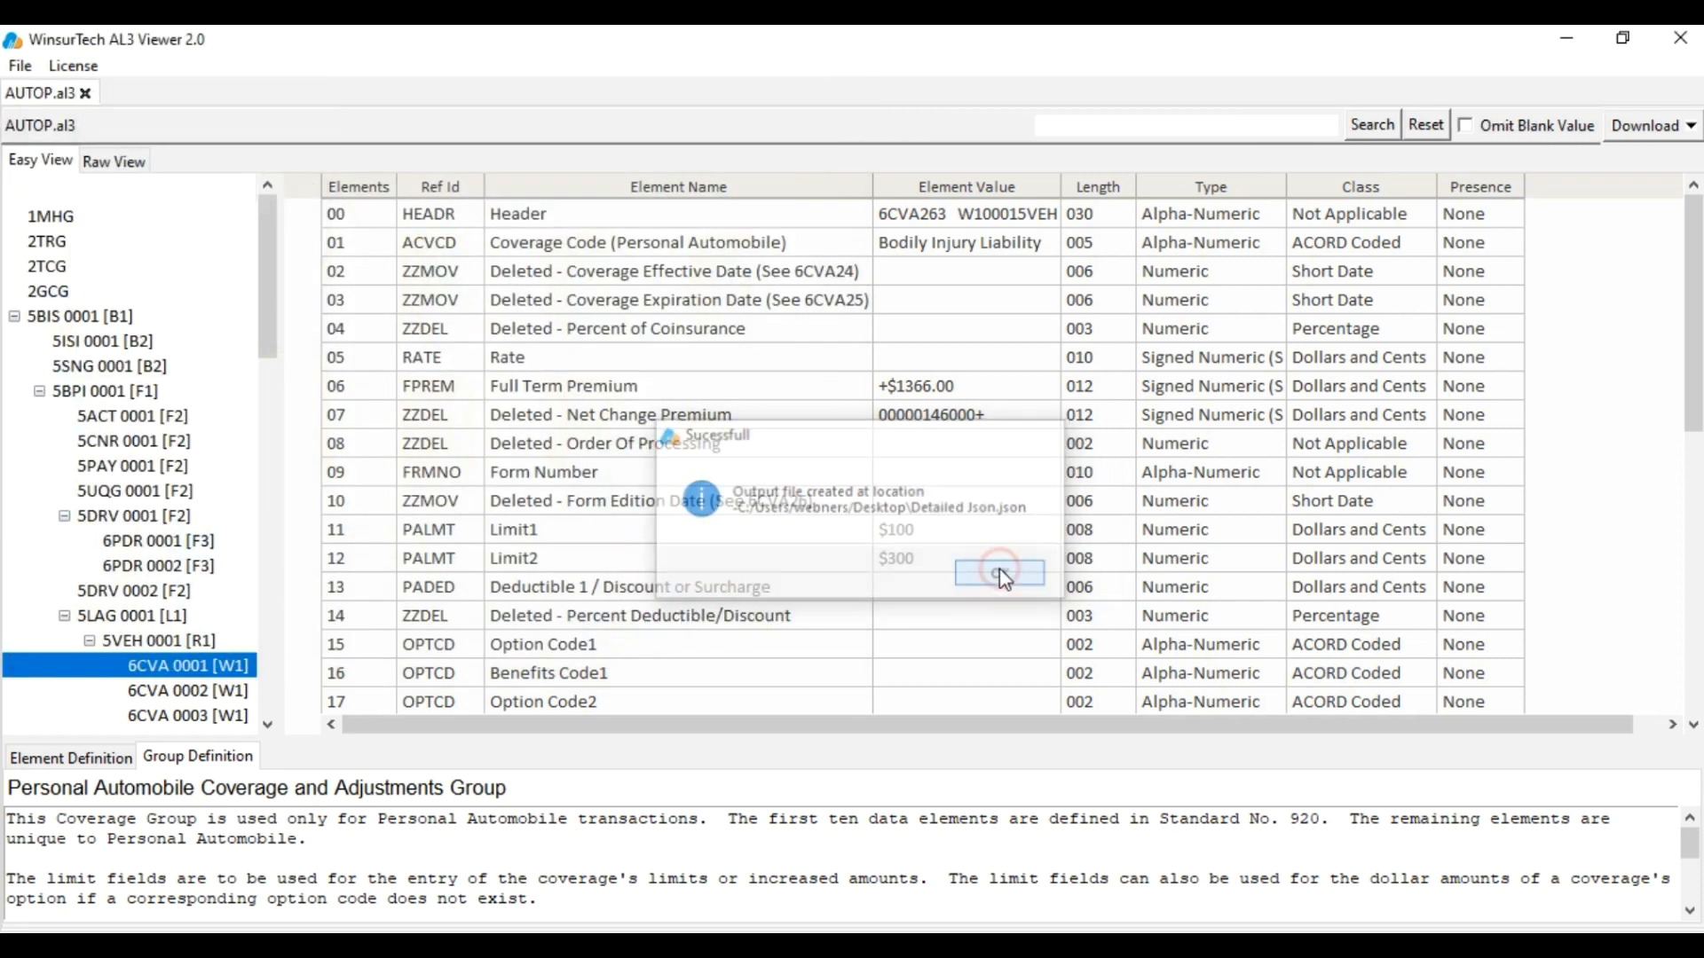
click(1566, 37)
Open Detailed Json.json in Firefox and expand policies > 0 > Transaction Header > Transaction Header
click(319, 188)
double_click(320, 188)
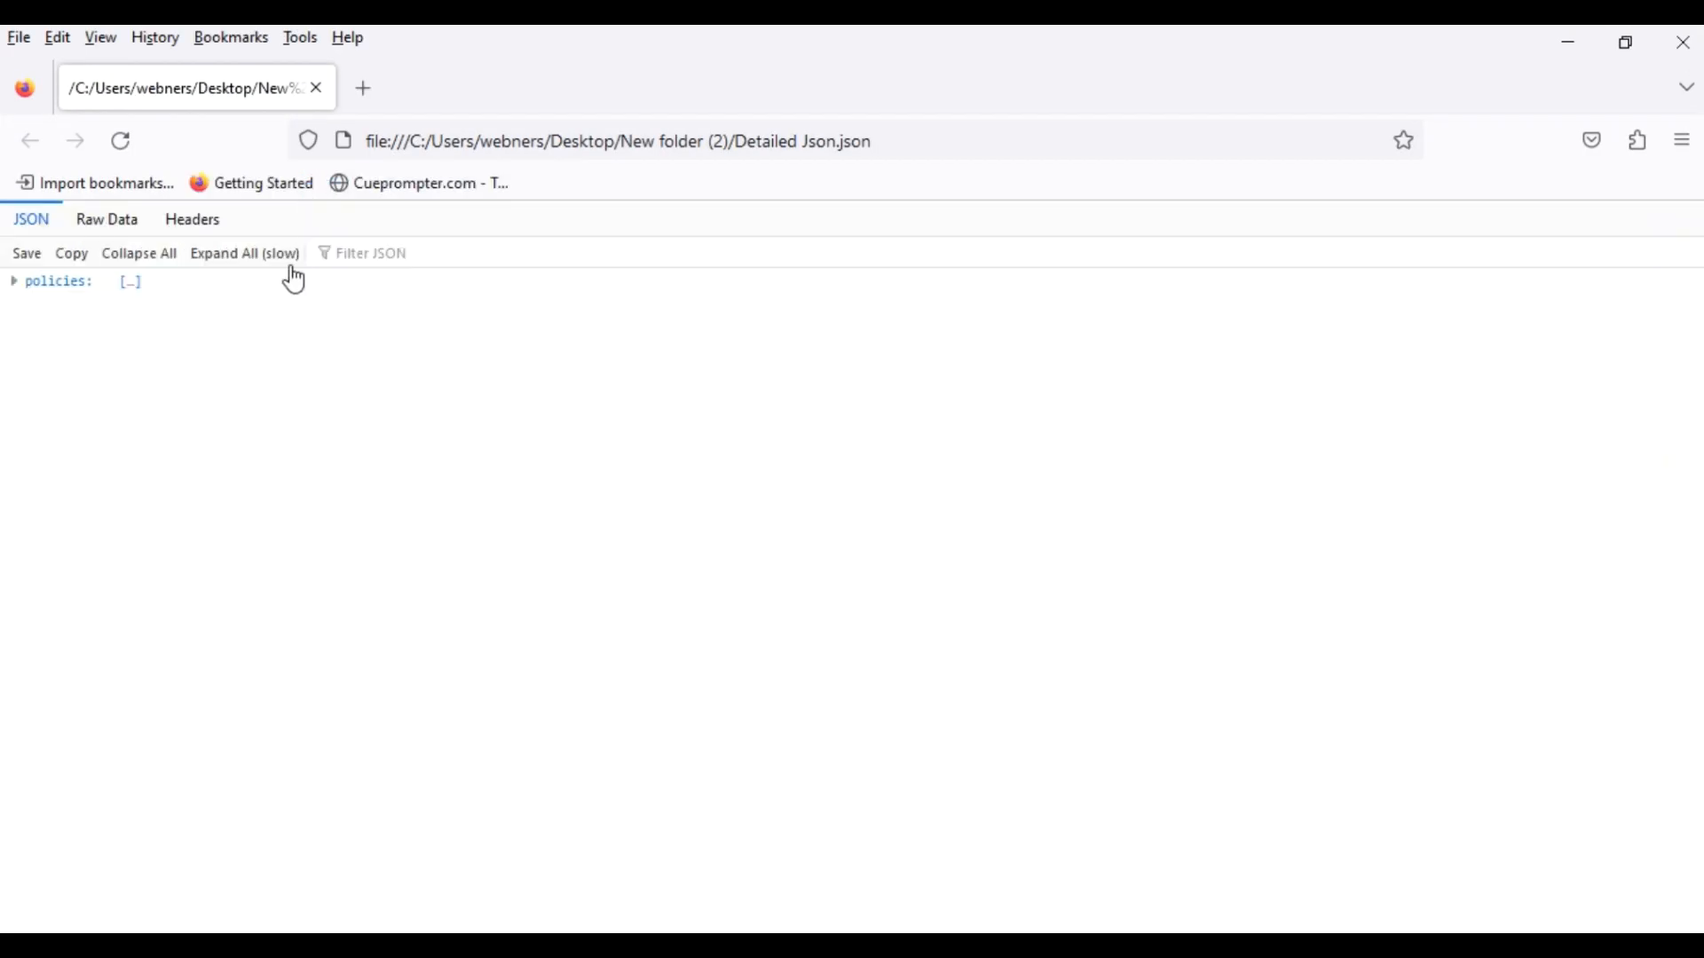
click(19, 286)
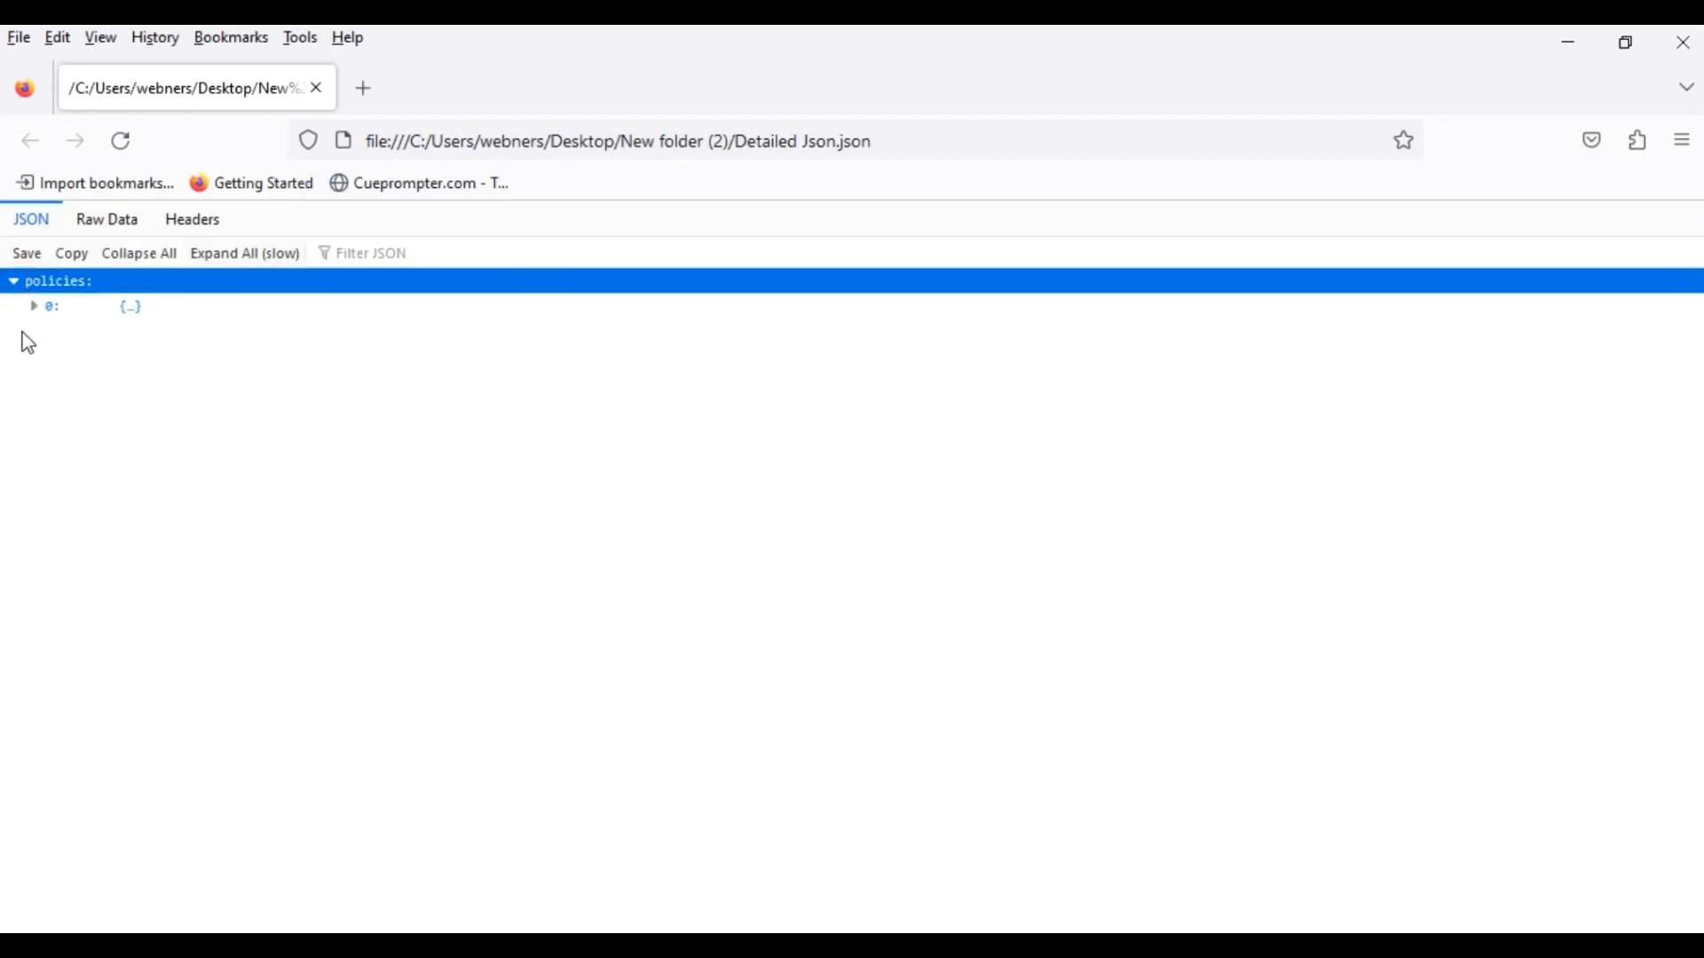
click(39, 308)
click(52, 331)
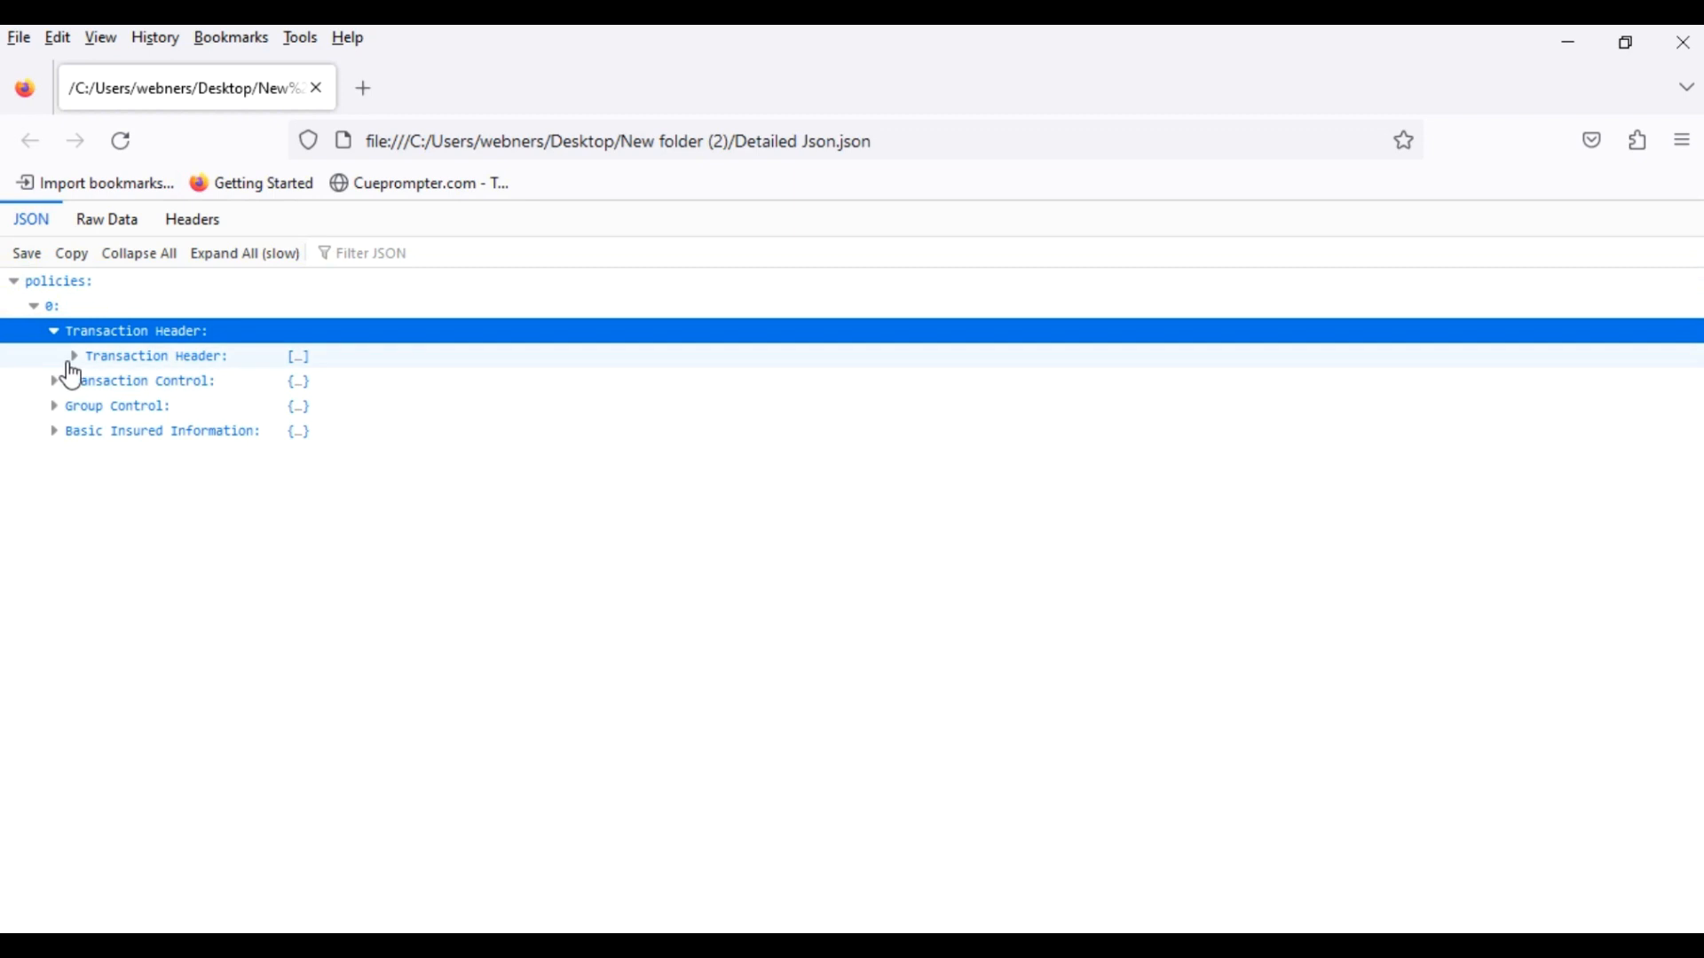
click(73, 356)
Expand Transaction Header elements 0 through 5 to show their fields, then return to the AL3 viewer
click(95, 381)
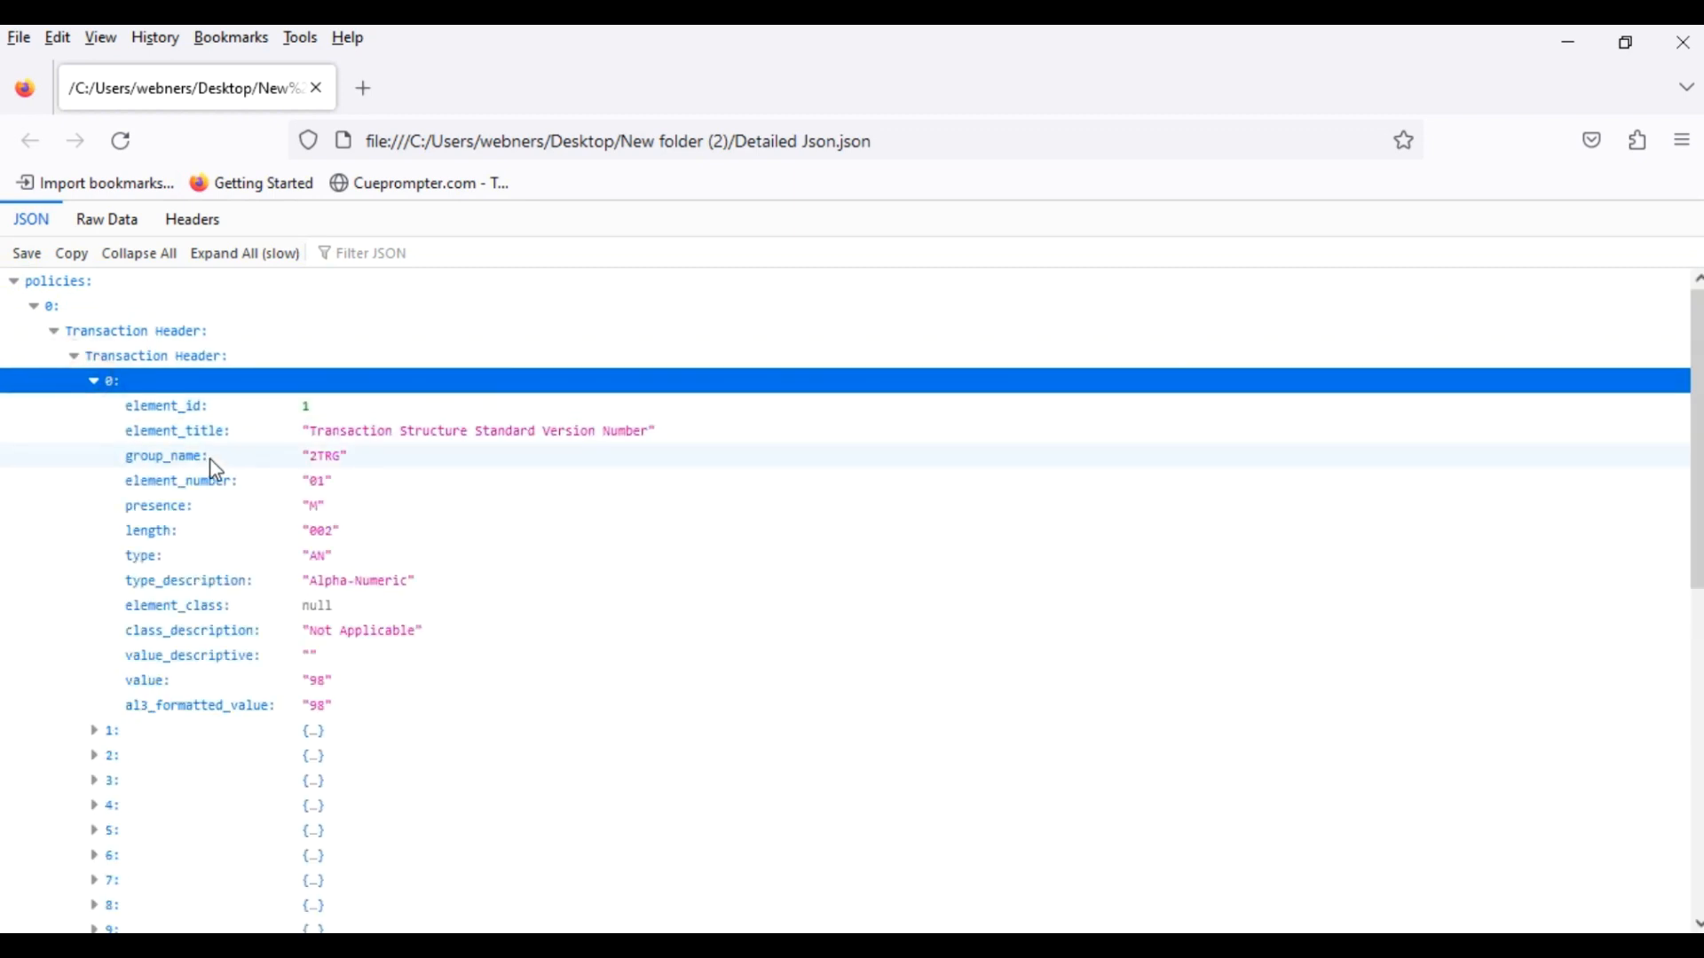
scroll(95, 555, down, 3)
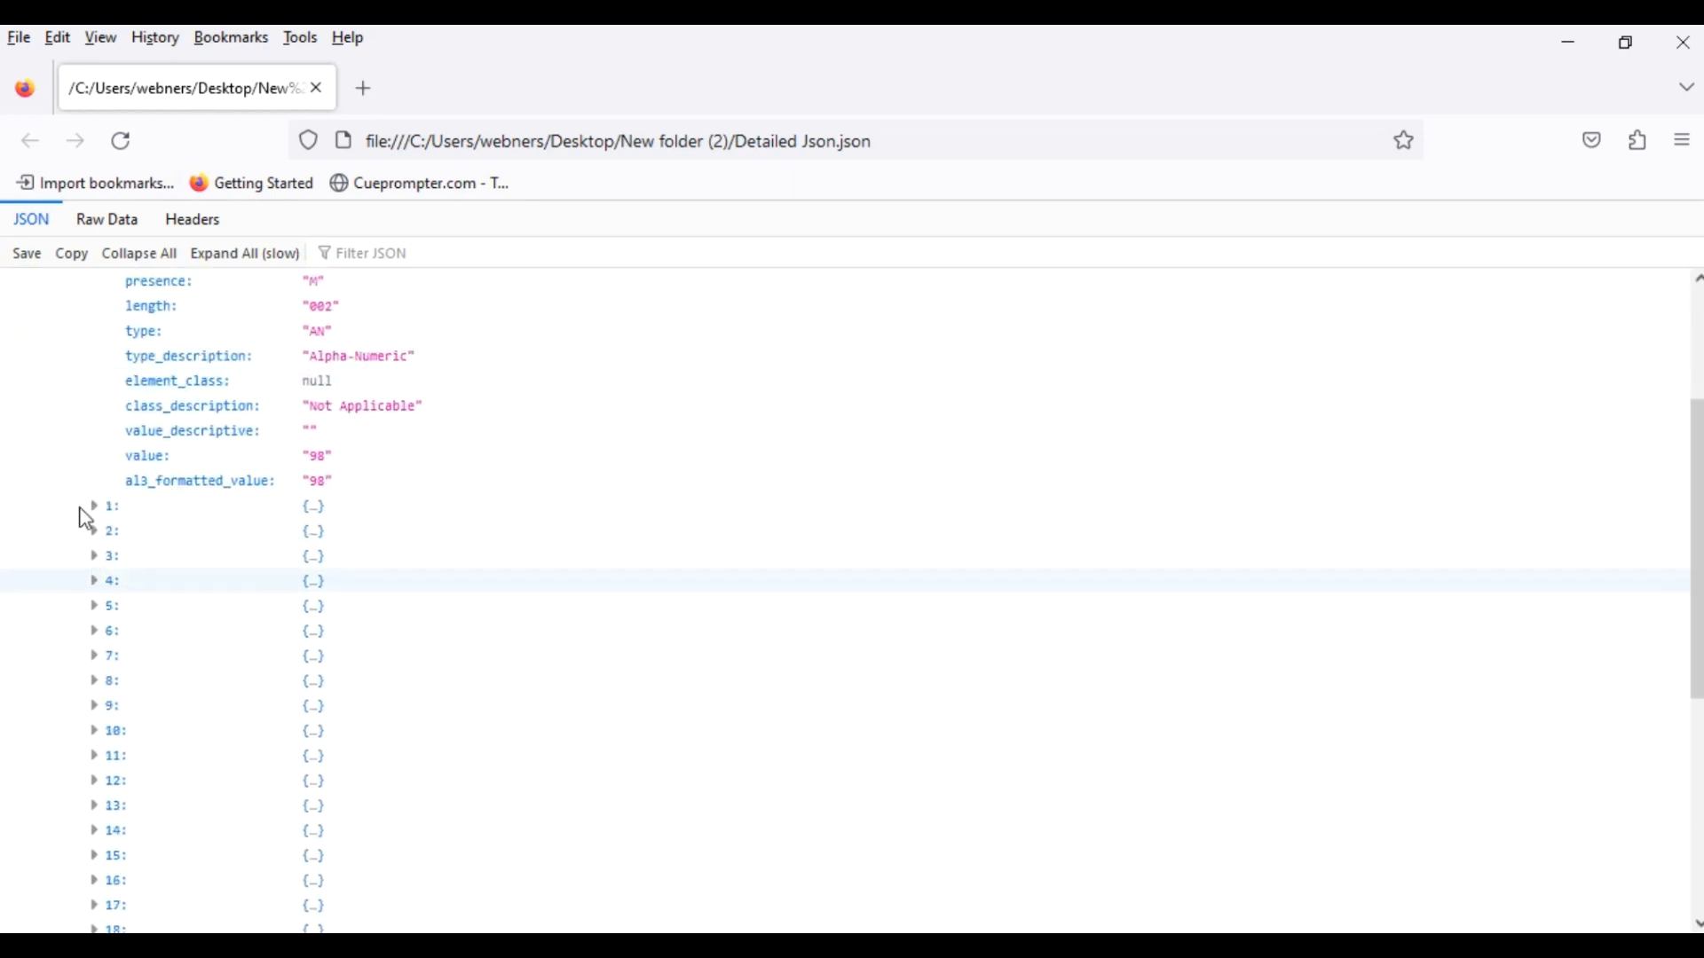
click(95, 510)
scroll(66, 655, down, 3)
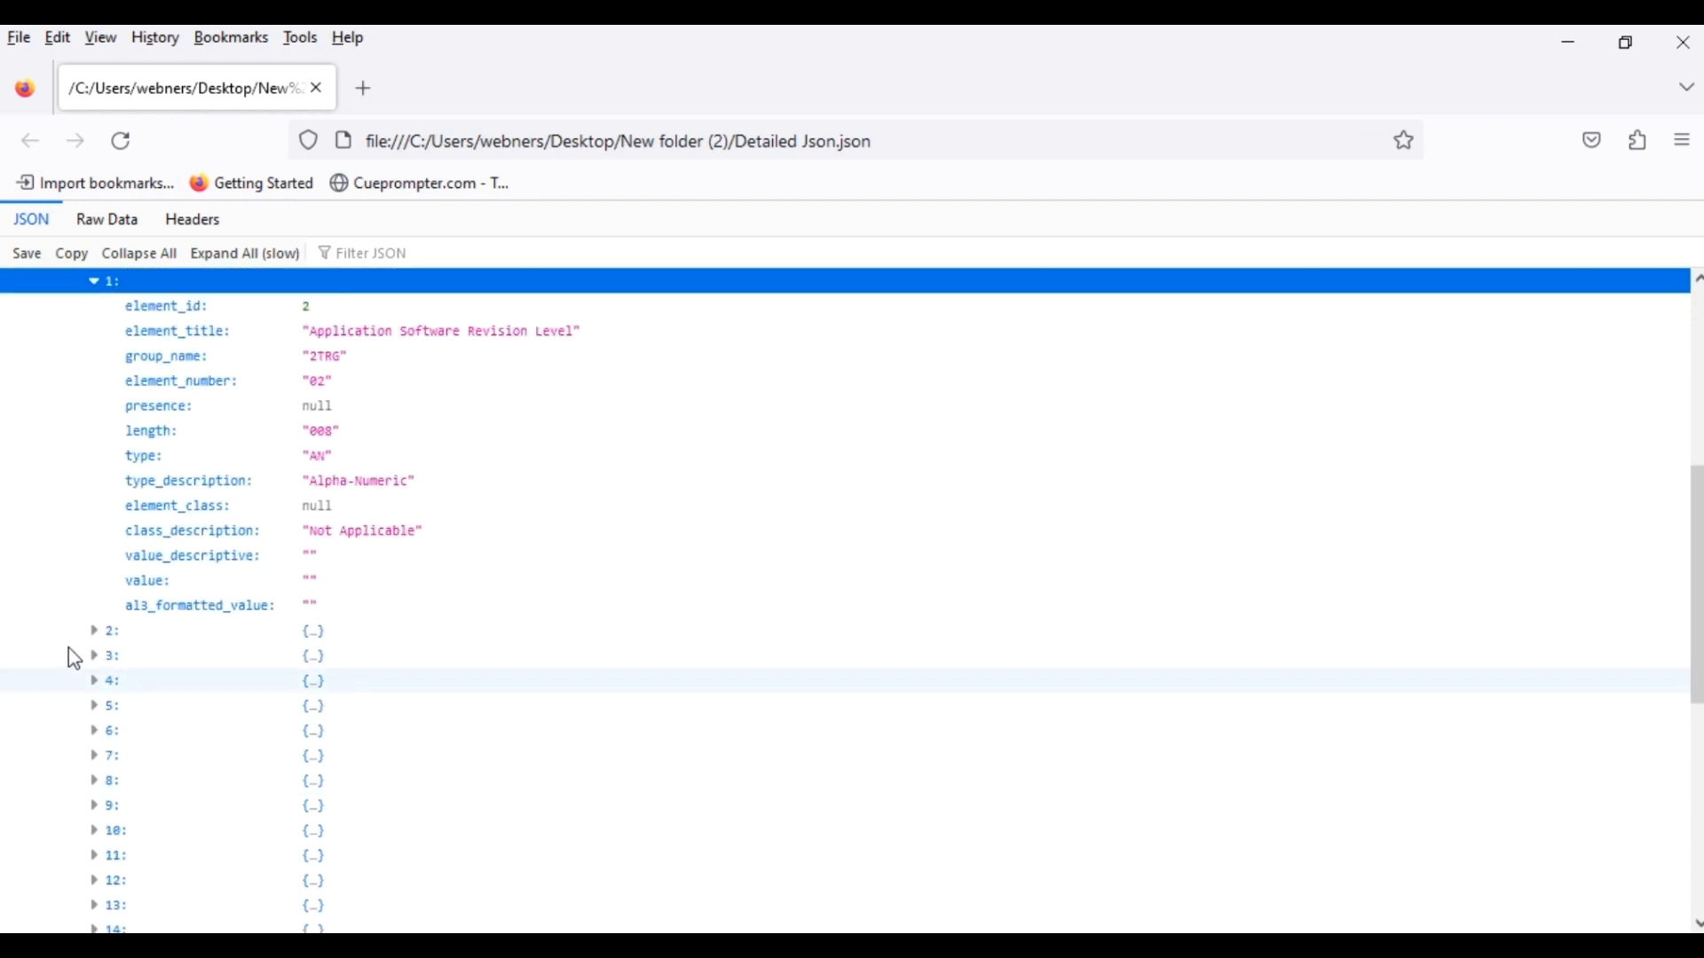
click(107, 634)
scroll(133, 621, down, 3)
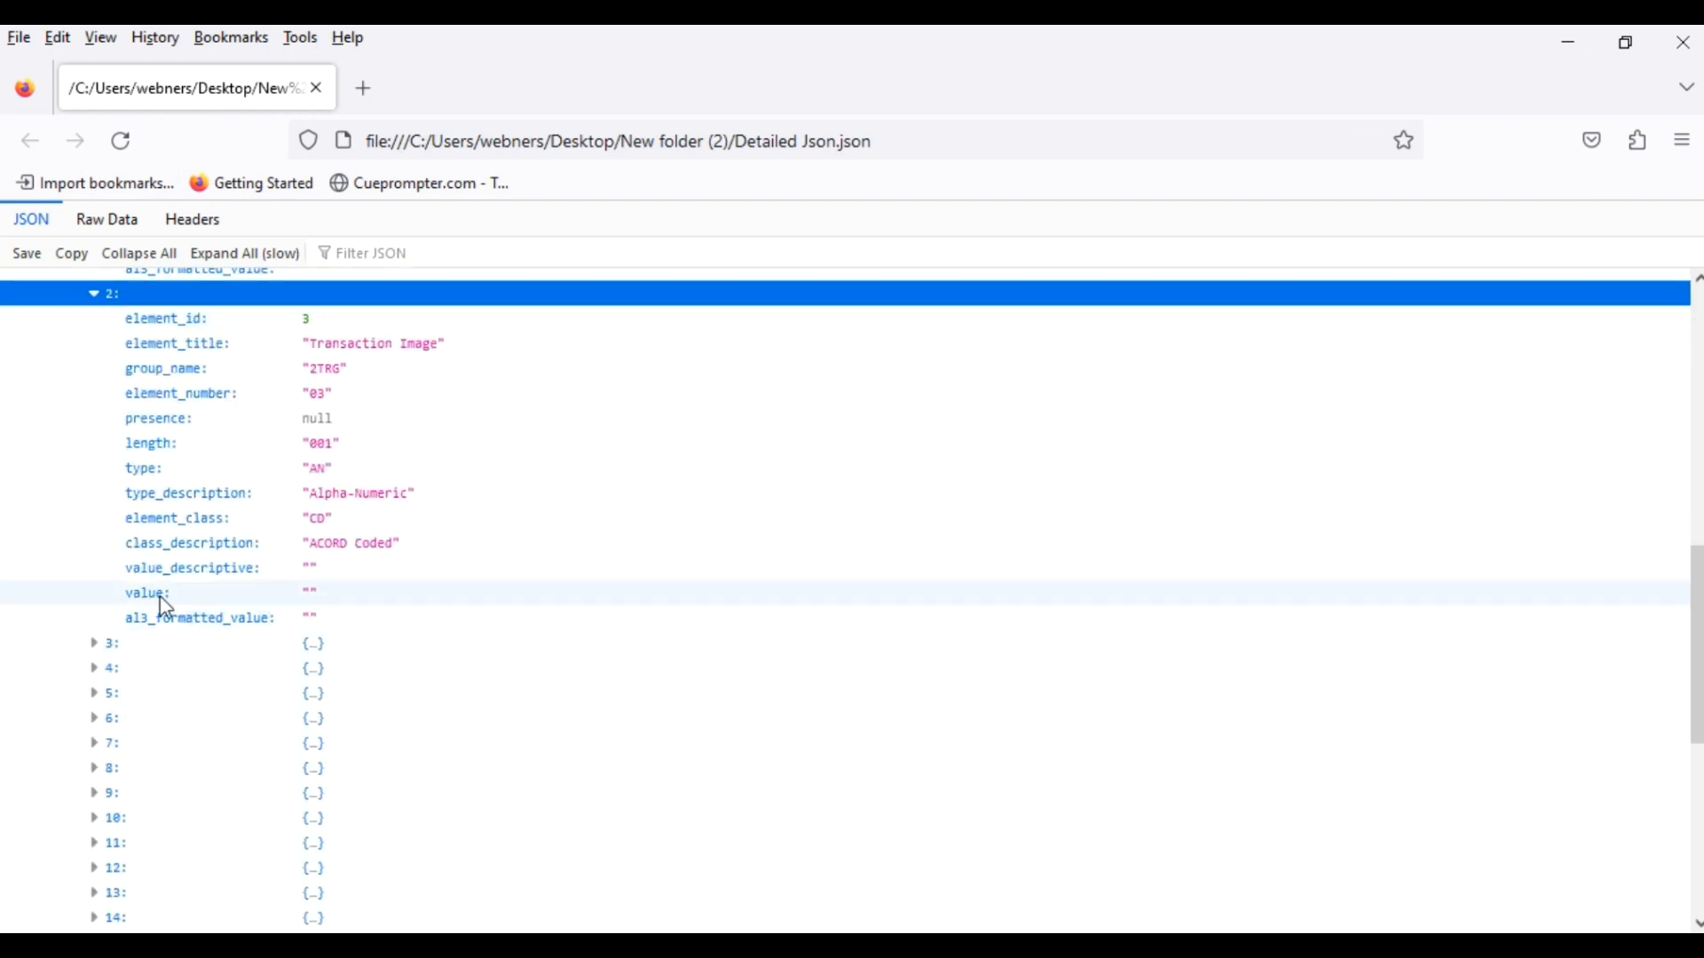
click(115, 645)
scroll(151, 665, down, 4)
click(99, 543)
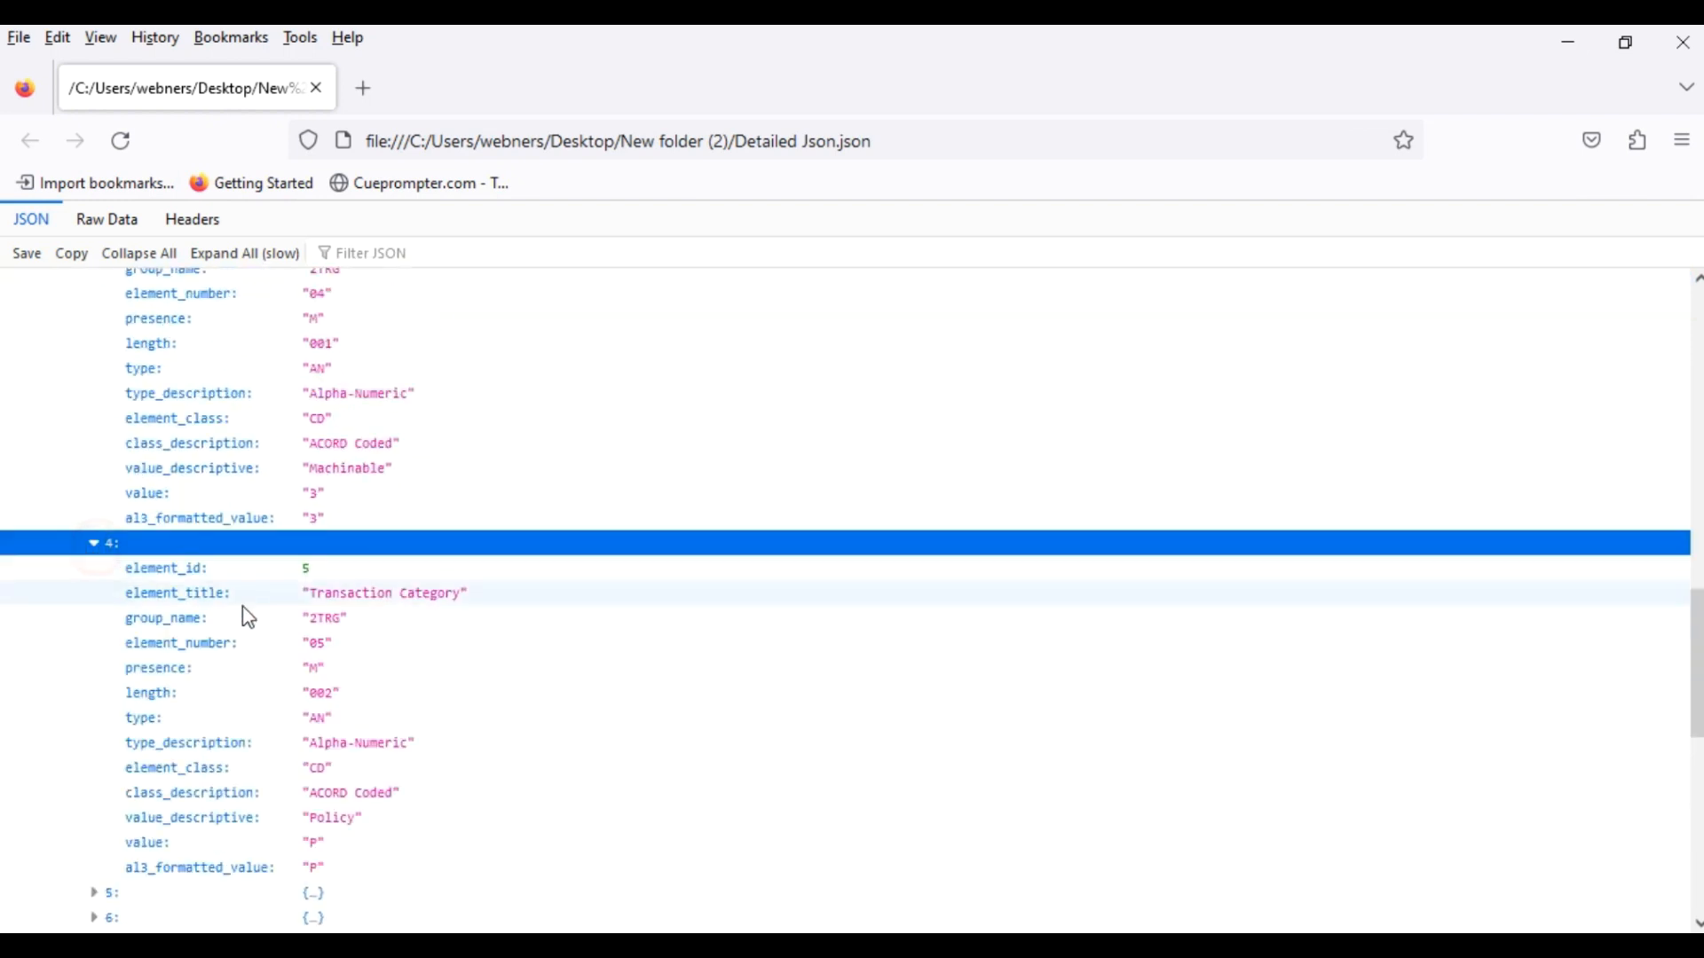
scroll(178, 595, down, 3)
click(98, 559)
scroll(304, 647, down, 5)
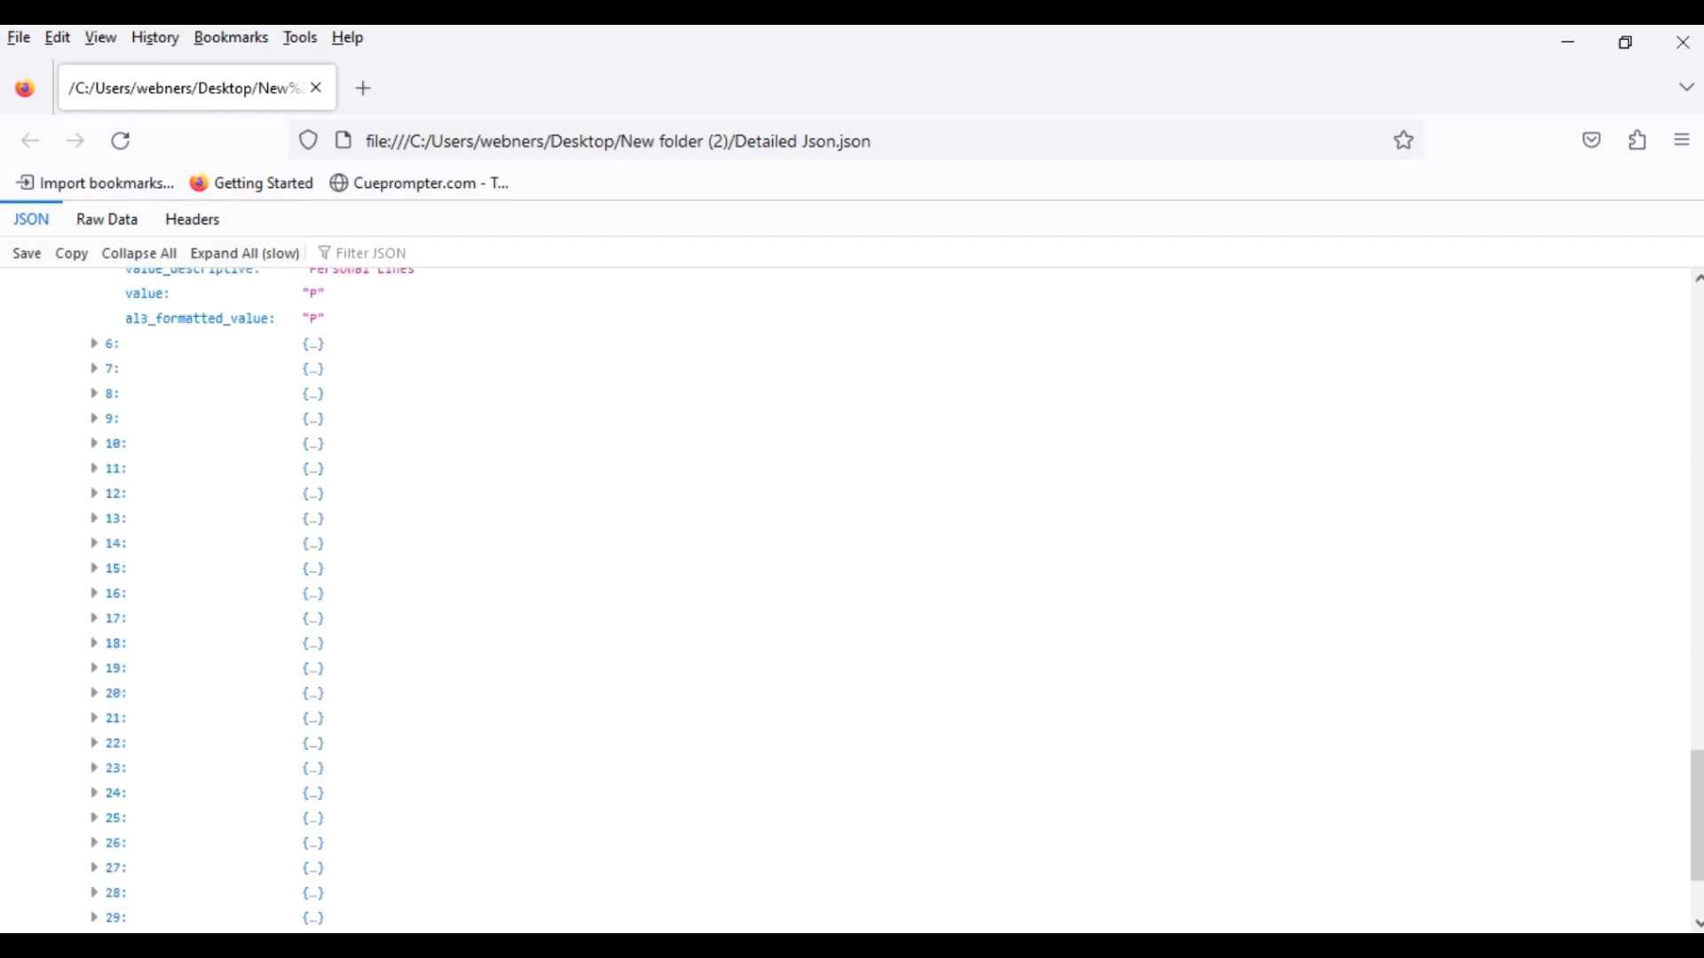
key(alt+Tab)
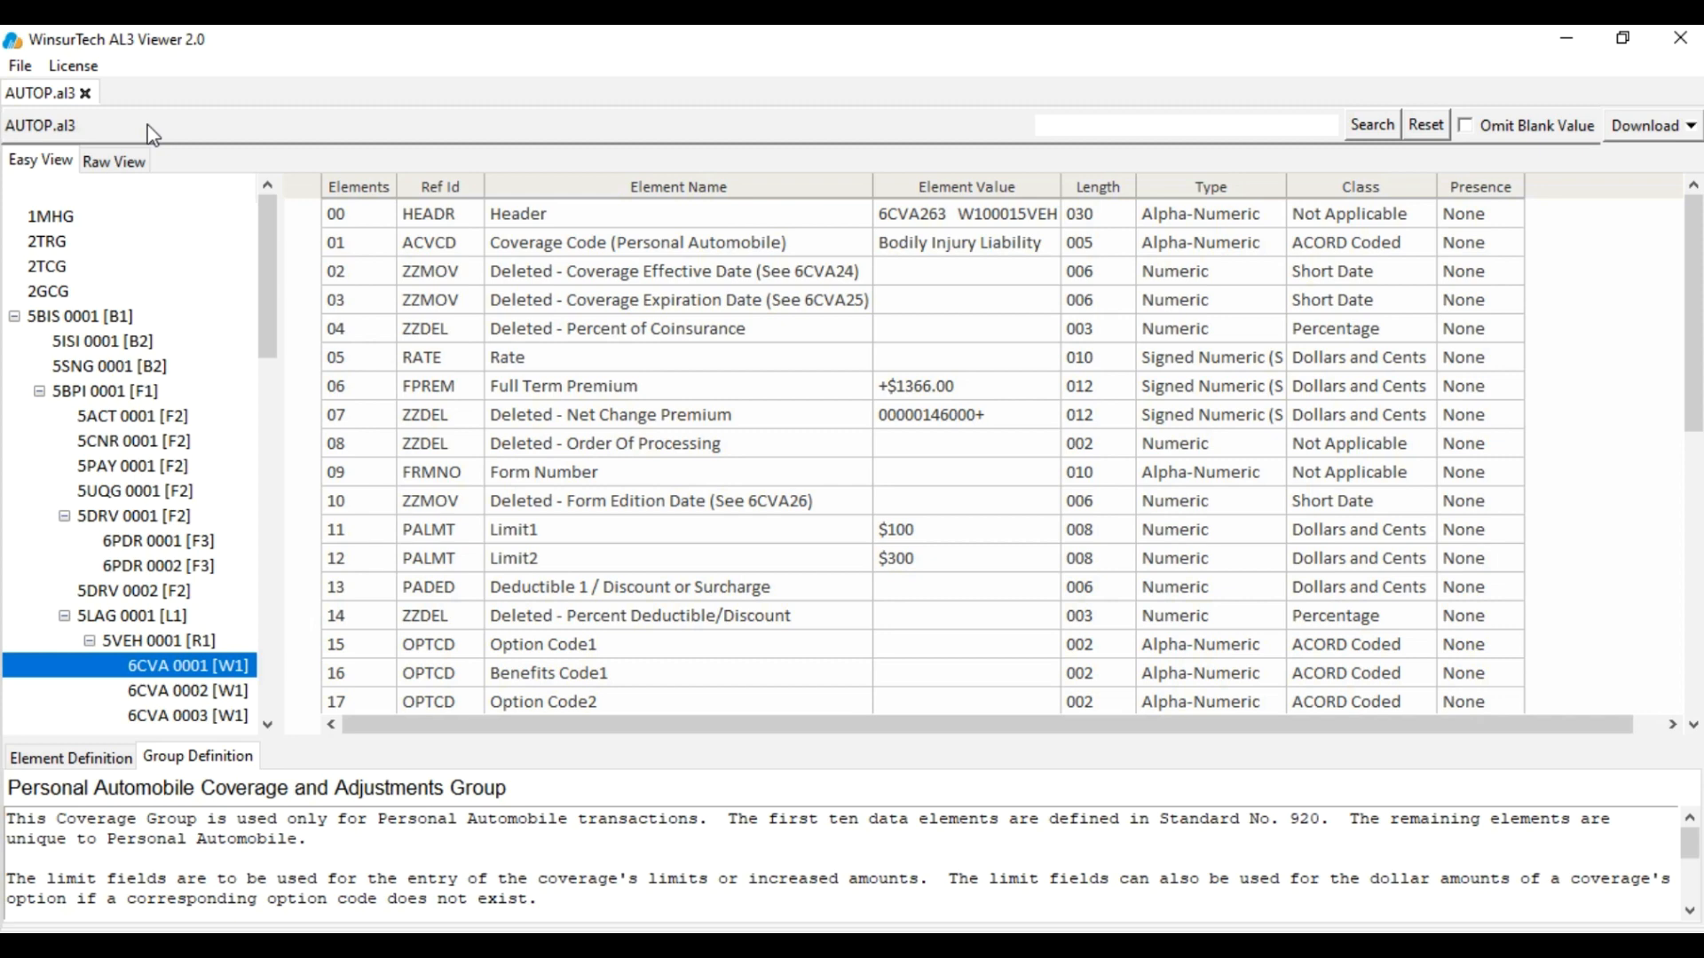
Open AUTO P.al3 from Downloads in a new tab
click(18, 67)
click(40, 97)
click(294, 261)
click(657, 646)
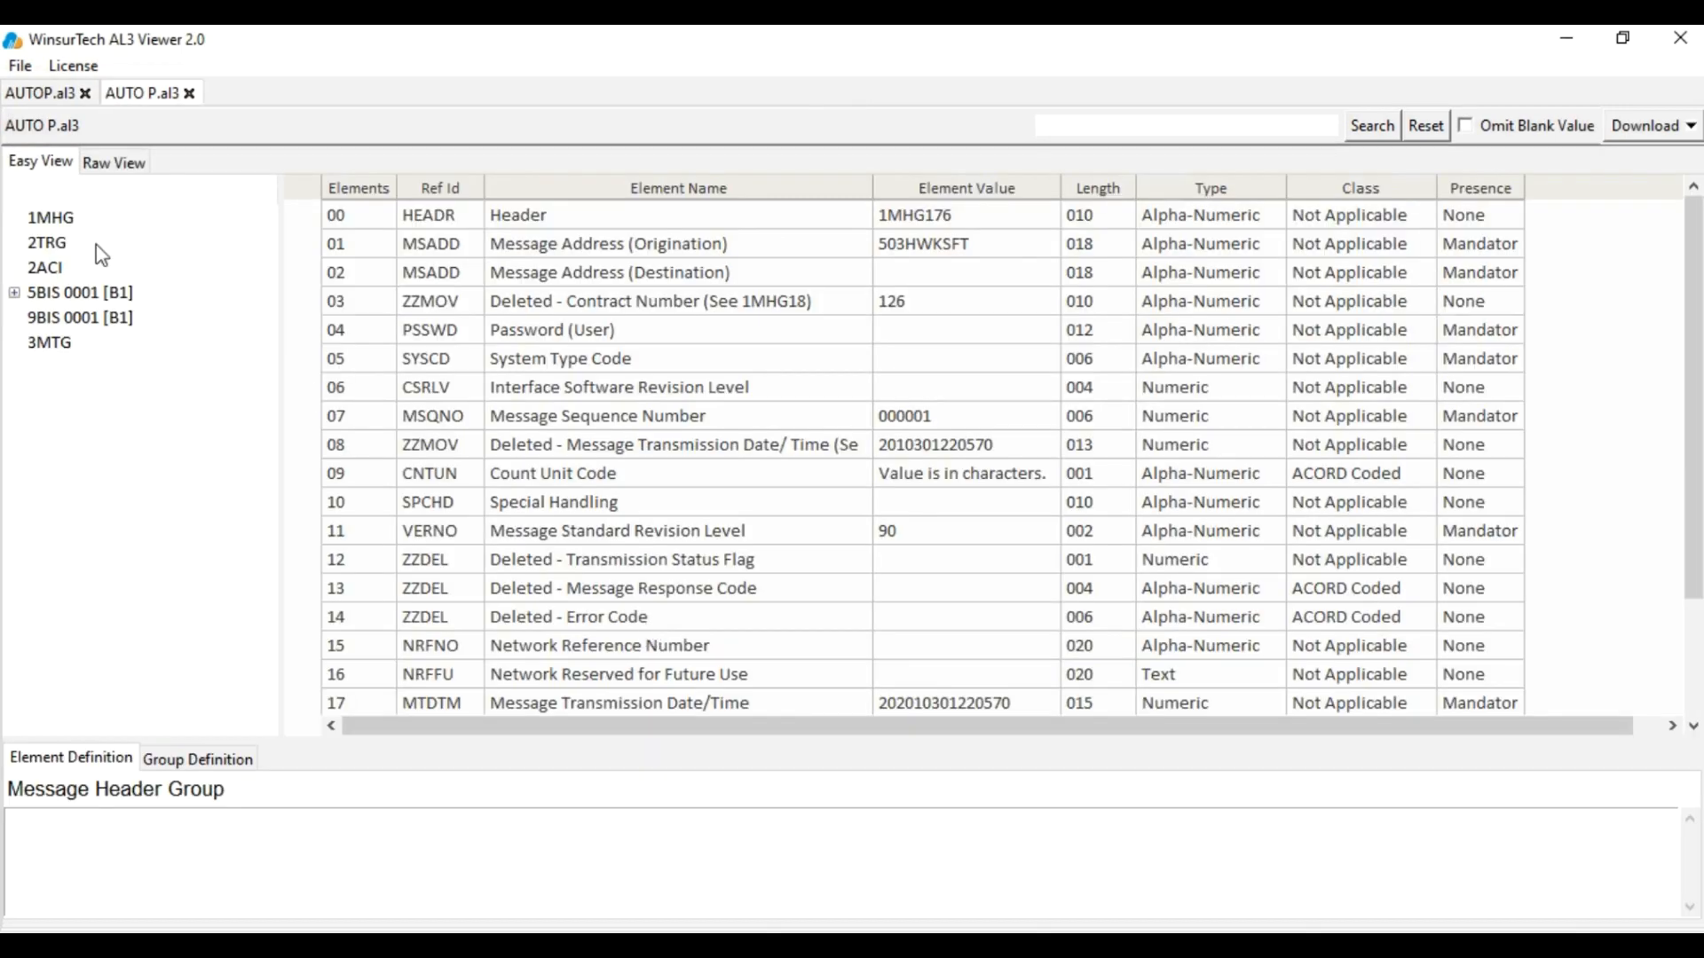
Switch between the AUTOP.al3 and AUTO P.al3 tabs to compare them
click(40, 93)
click(125, 94)
click(47, 93)
click(129, 93)
Expand the 5BIS 0001 group and show the 5BPI 0001 basic policy data
click(13, 293)
click(38, 366)
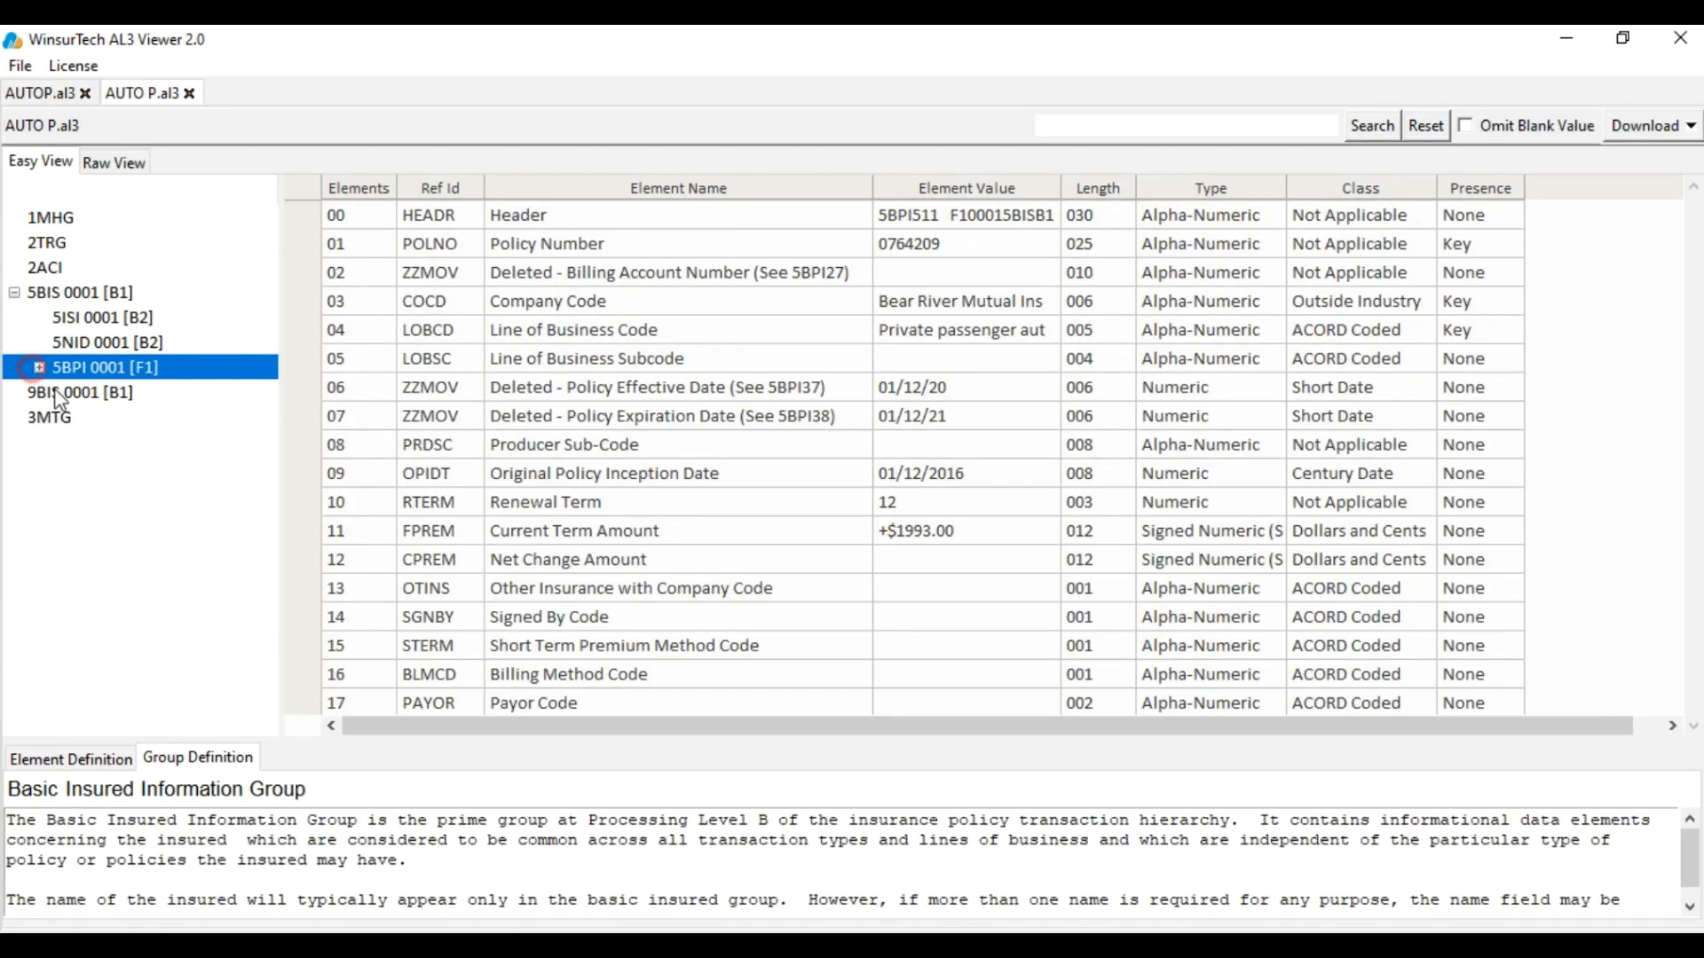
click(38, 366)
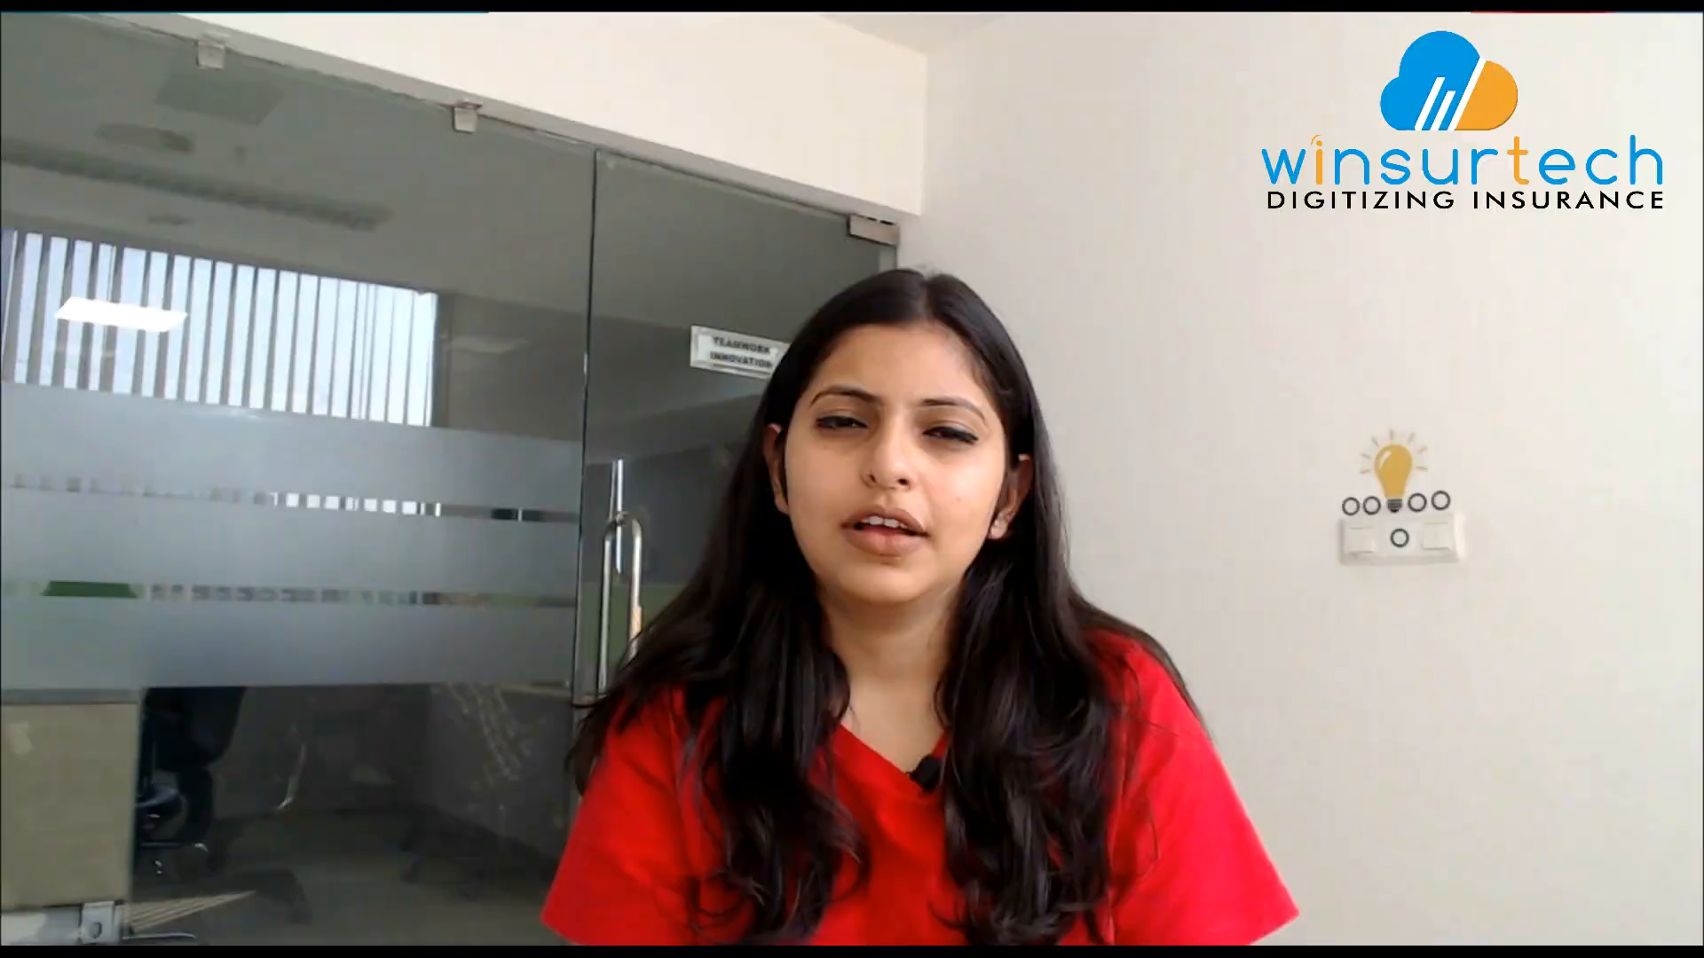